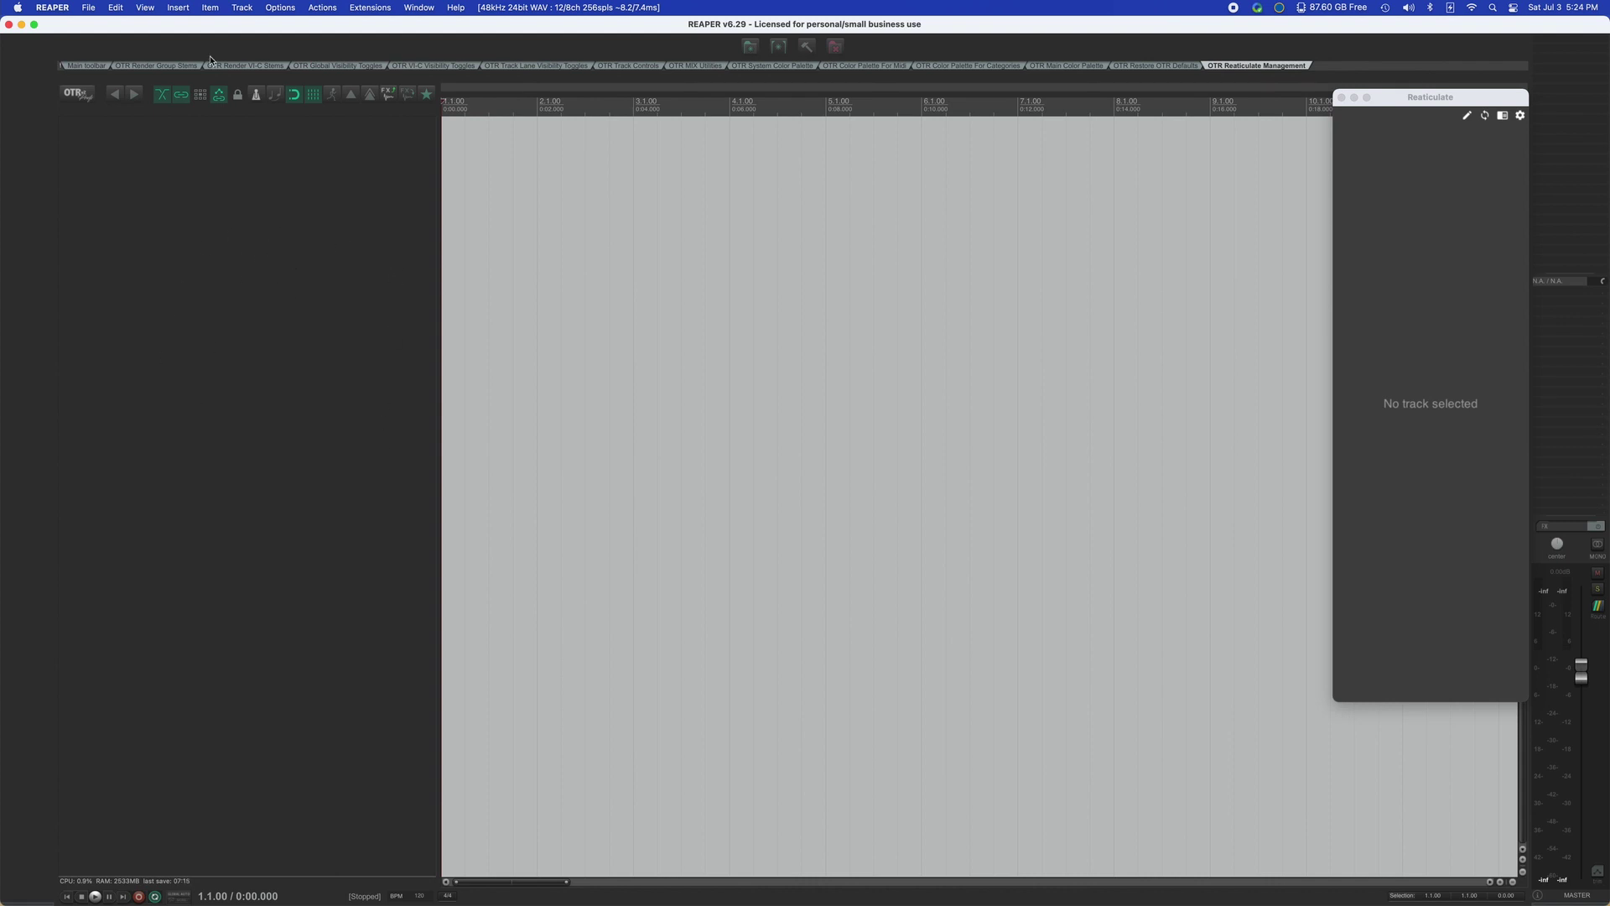
Create a new project from the 'OTR v2.0 Sample Project' project template.
{"action": "left_click", "coordinate": [90, 8]}
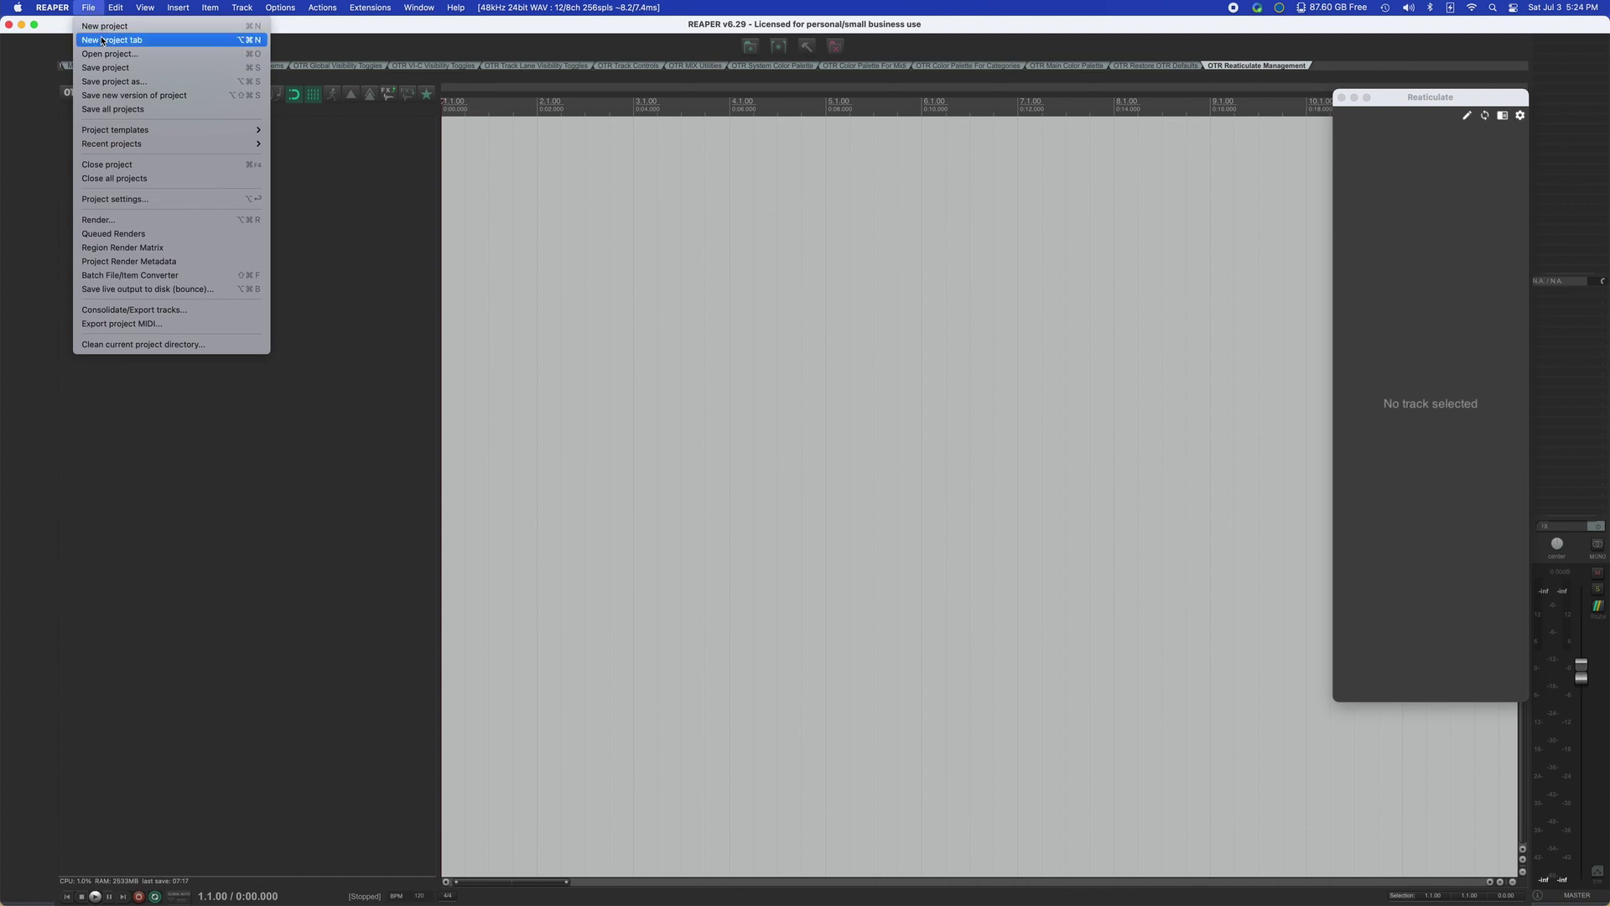
{"action": "mouse_move", "coordinate": [140, 136]}
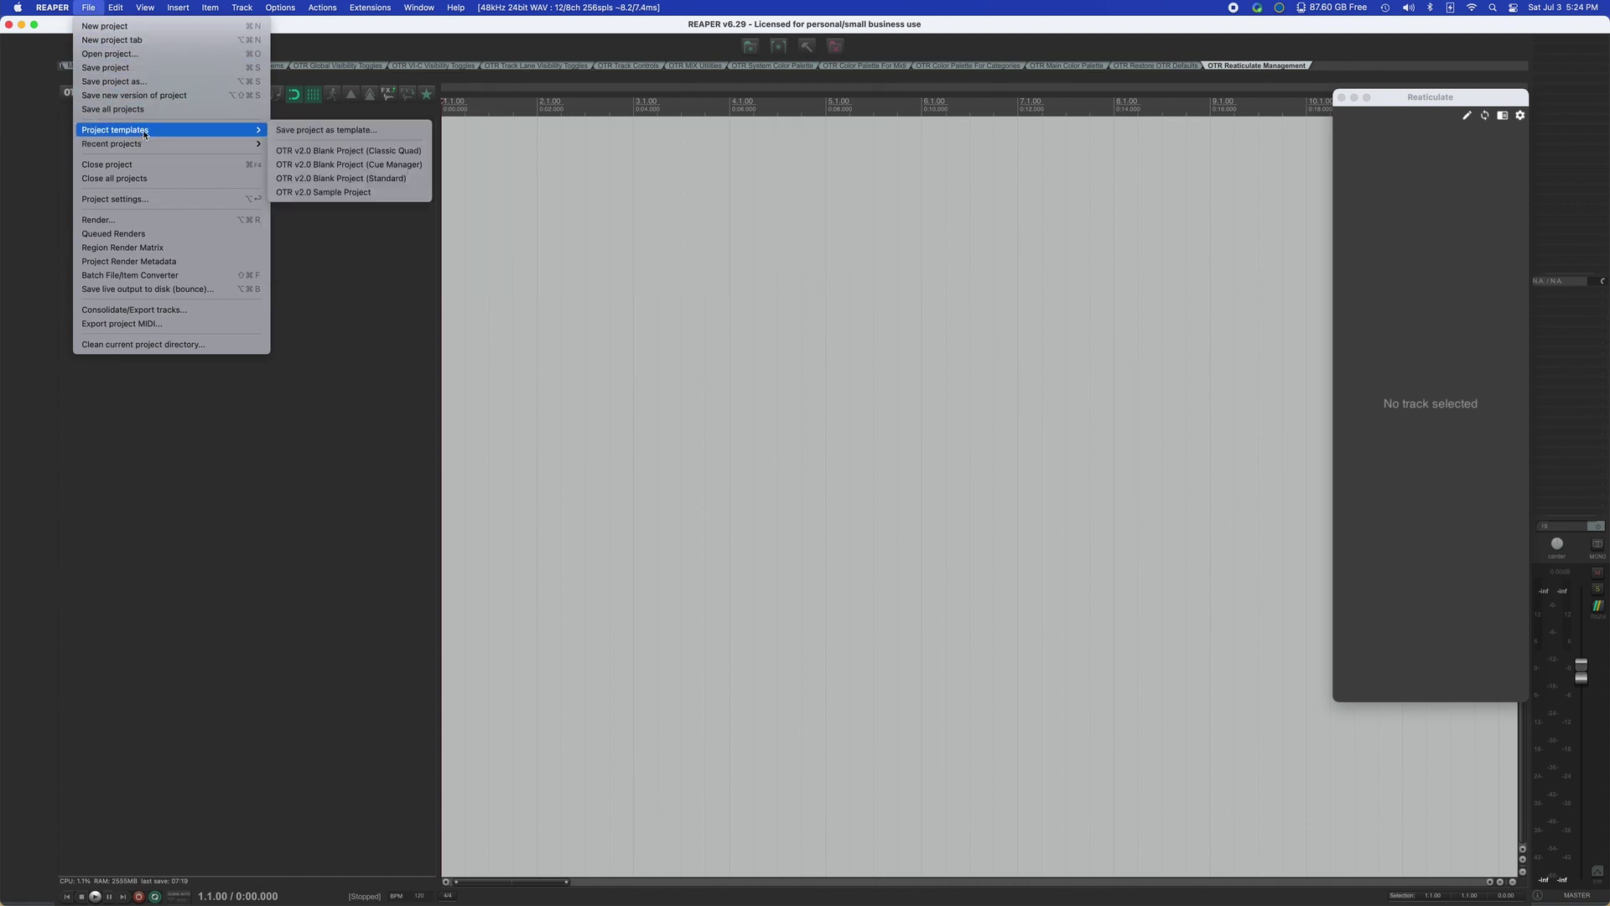
{"action": "left_click", "coordinate": [365, 193]}
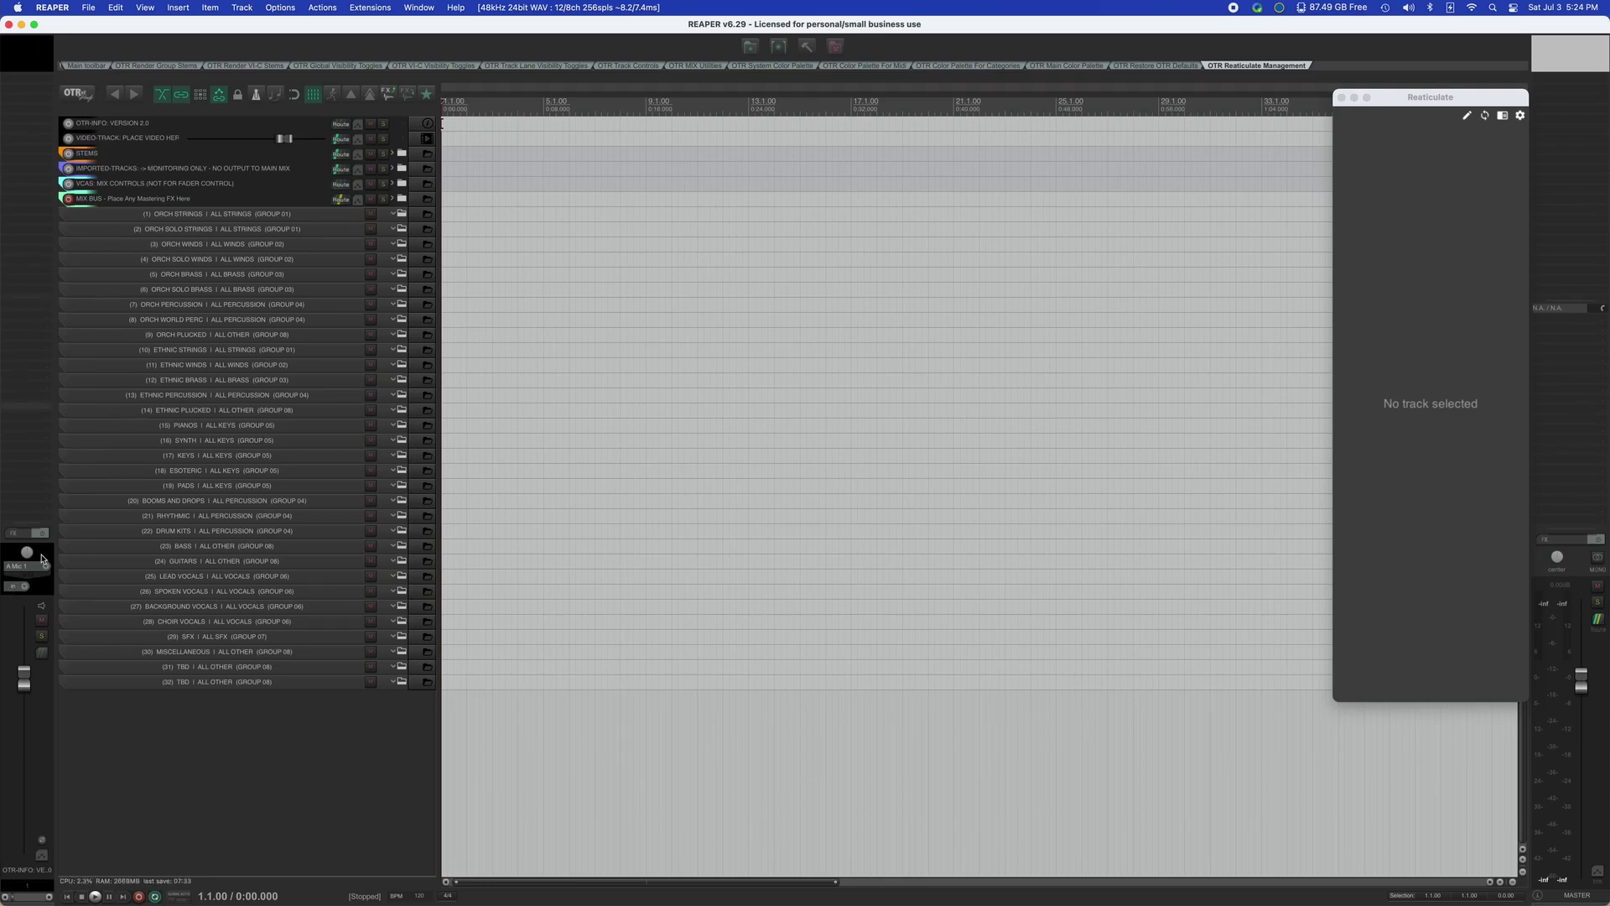
Select the VCAS: MIX CONTROLS, MIX BUS and IMPORTED-TRACKS utility tracks in turn.
{"action": "left_click", "coordinate": [136, 189]}
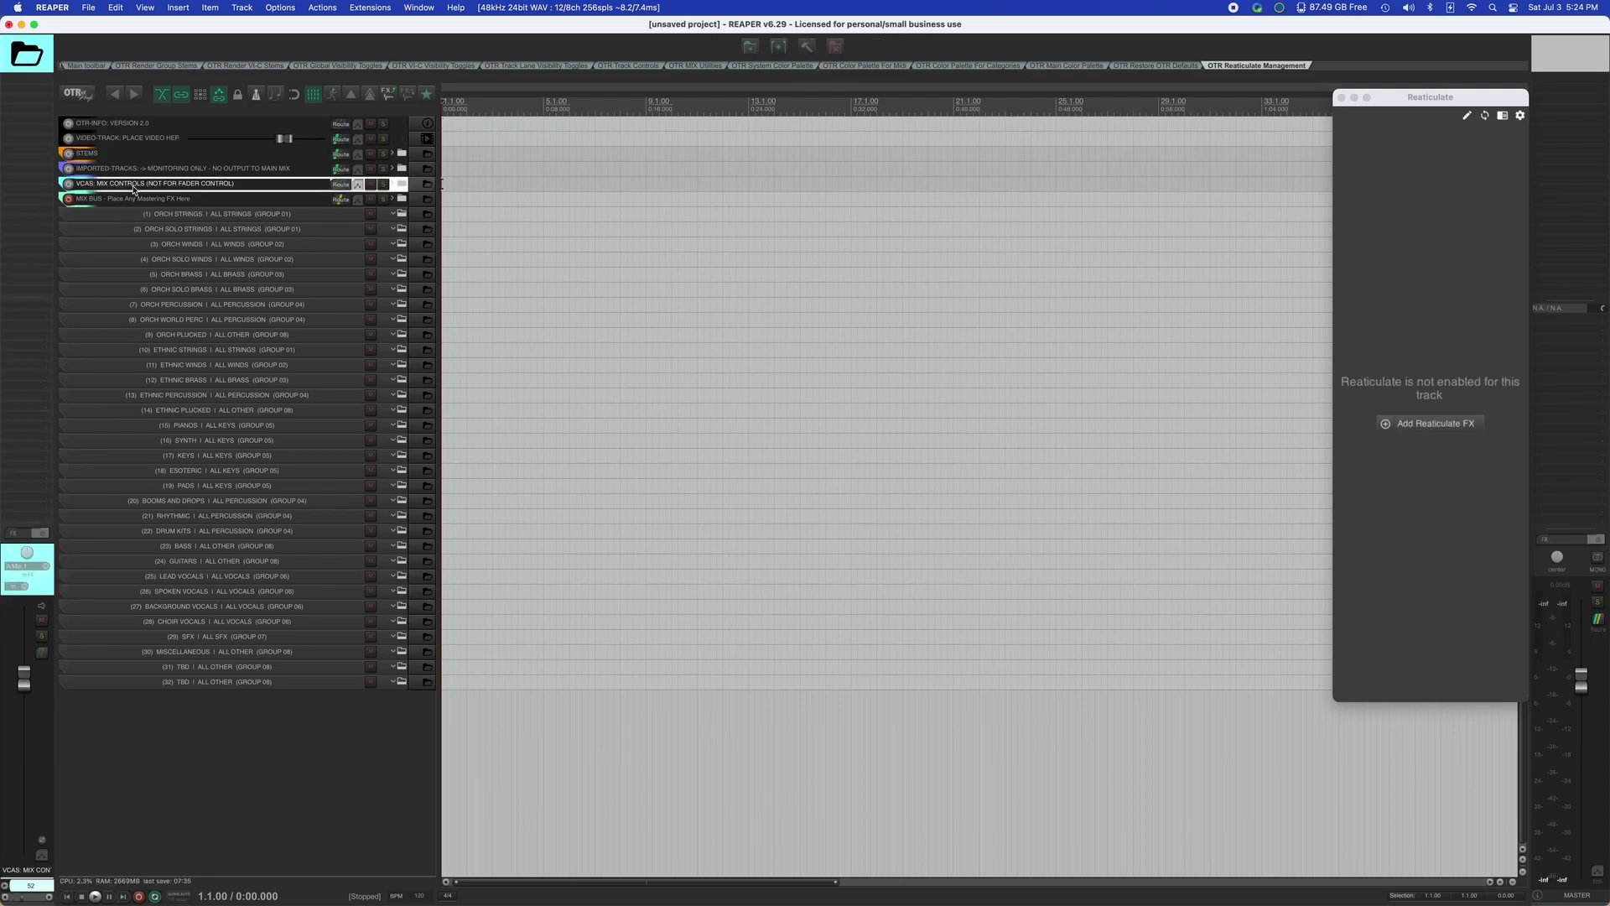
{"action": "left_click", "coordinate": [132, 202]}
{"action": "left_click", "coordinate": [136, 170]}
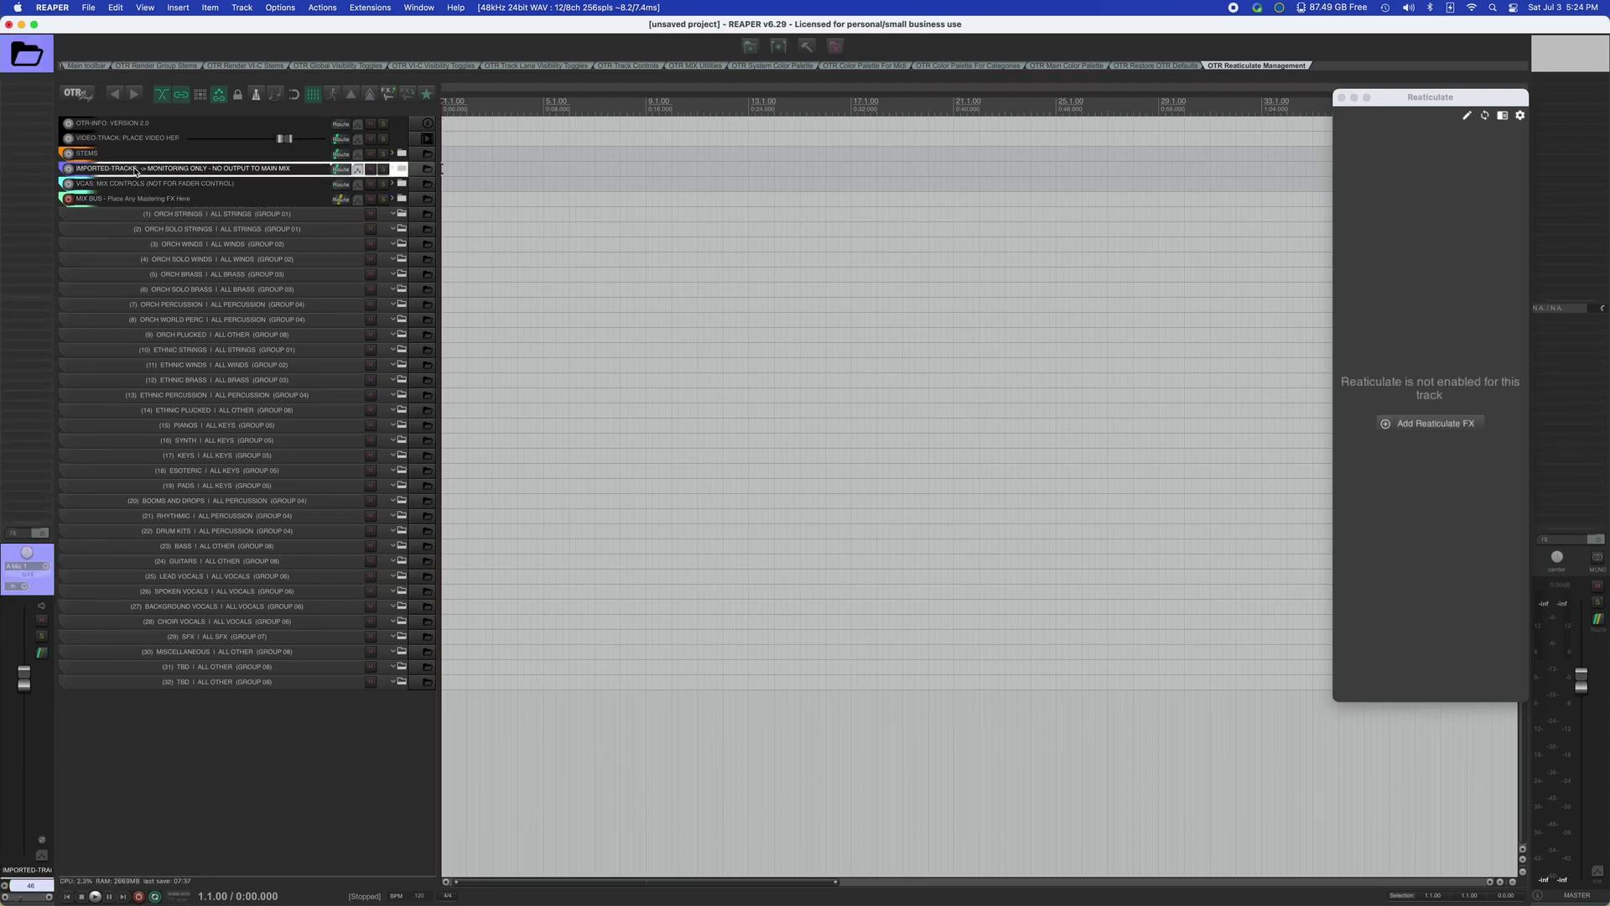
Select the first four ORCH category tracks, raise the Reaticulate window, and show OTR Track Controls.
{"action": "left_click", "coordinate": [216, 220]}
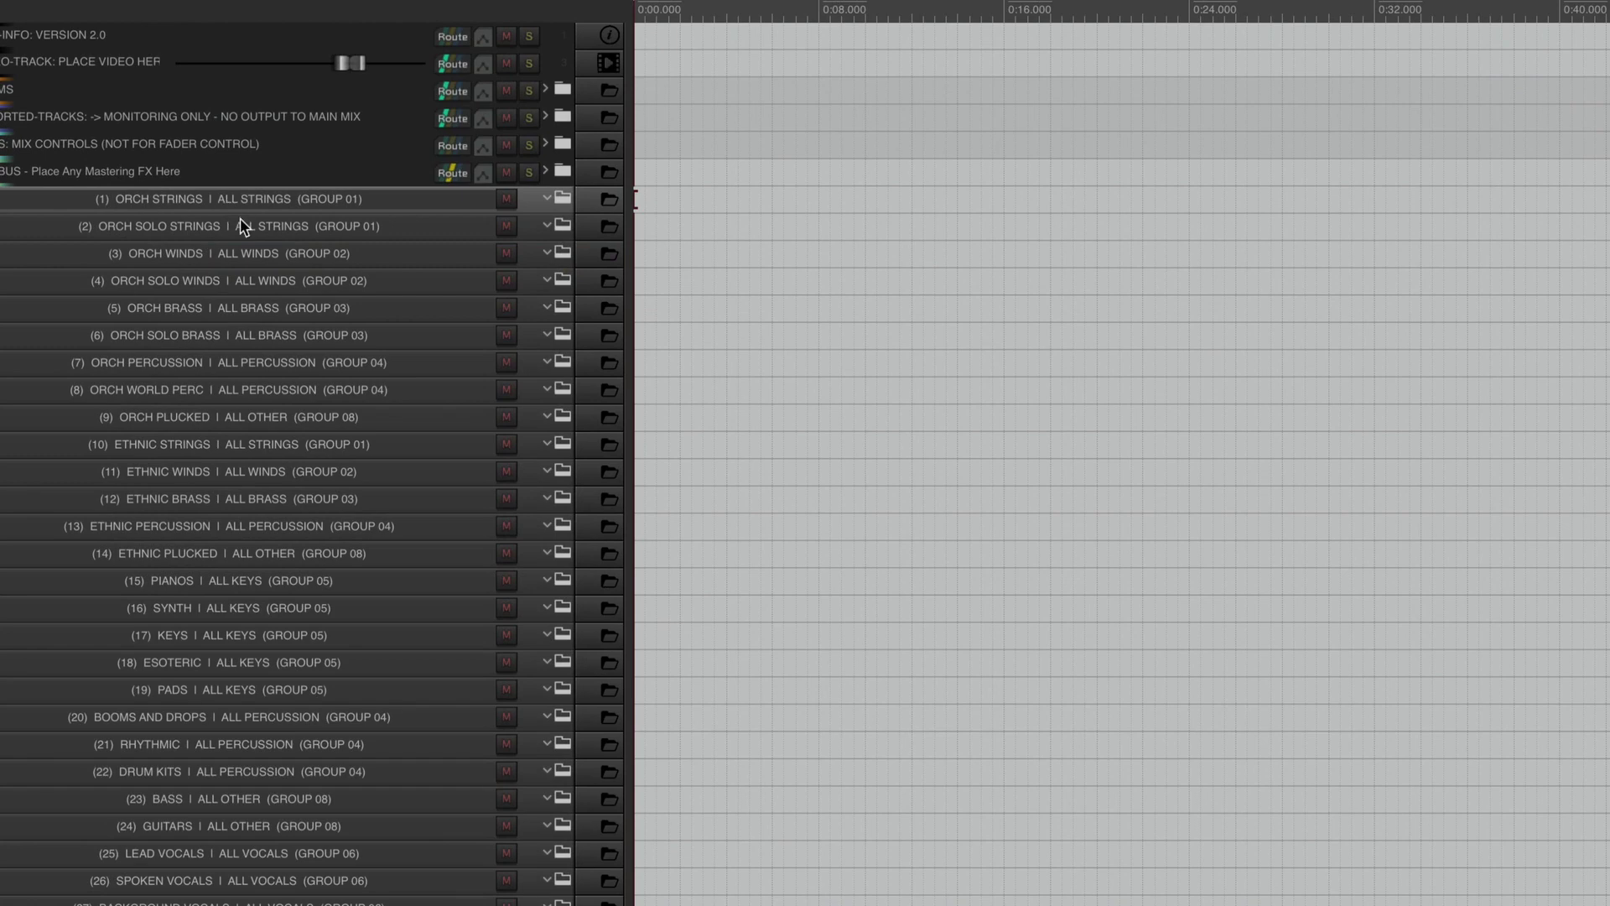
{"action": "left_click", "coordinate": [225, 229]}
{"action": "left_click", "coordinate": [234, 243]}
{"action": "left_click", "coordinate": [263, 280]}
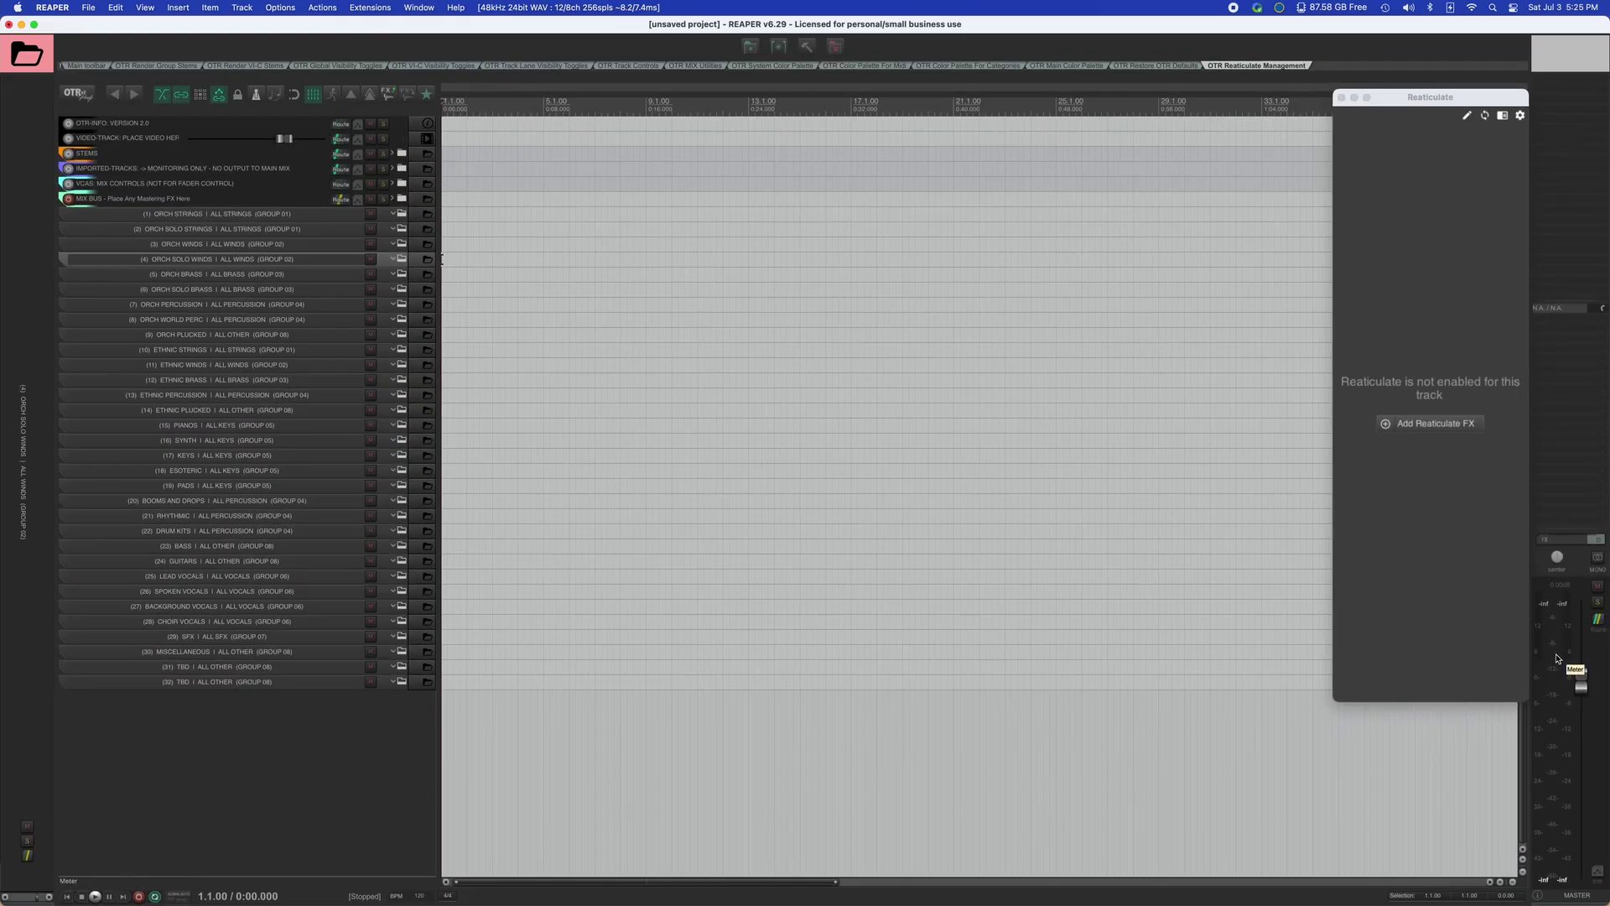
{"action": "left_click_drag", "start_coordinate": [1400, 101], "coordinate": [1402, 45]}
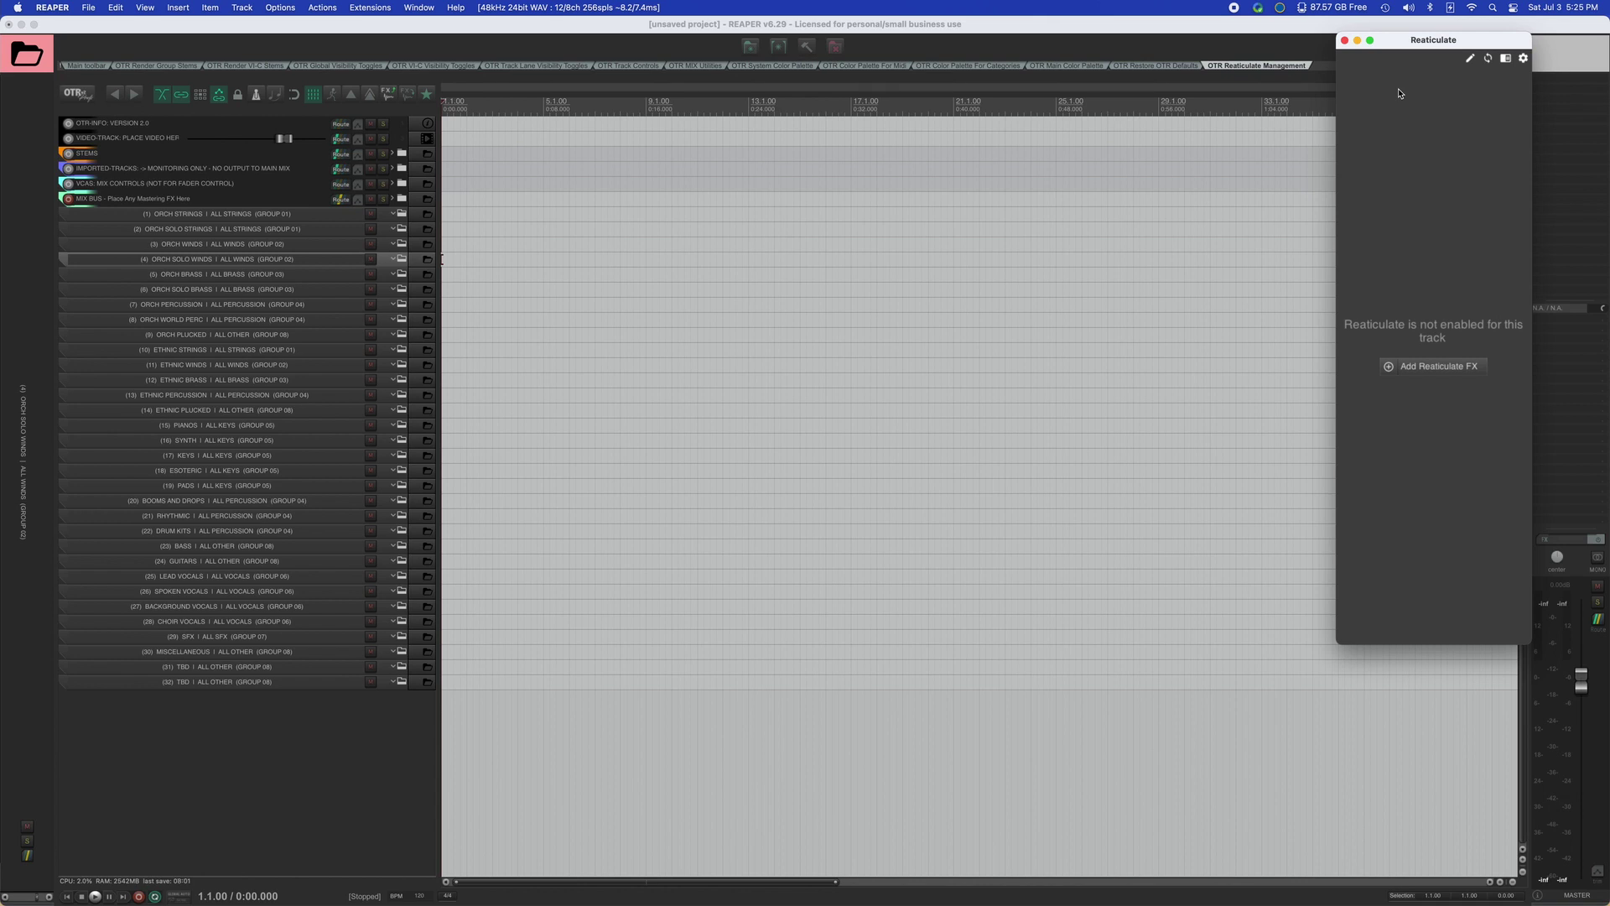
{"action": "left_click", "coordinate": [302, 763]}
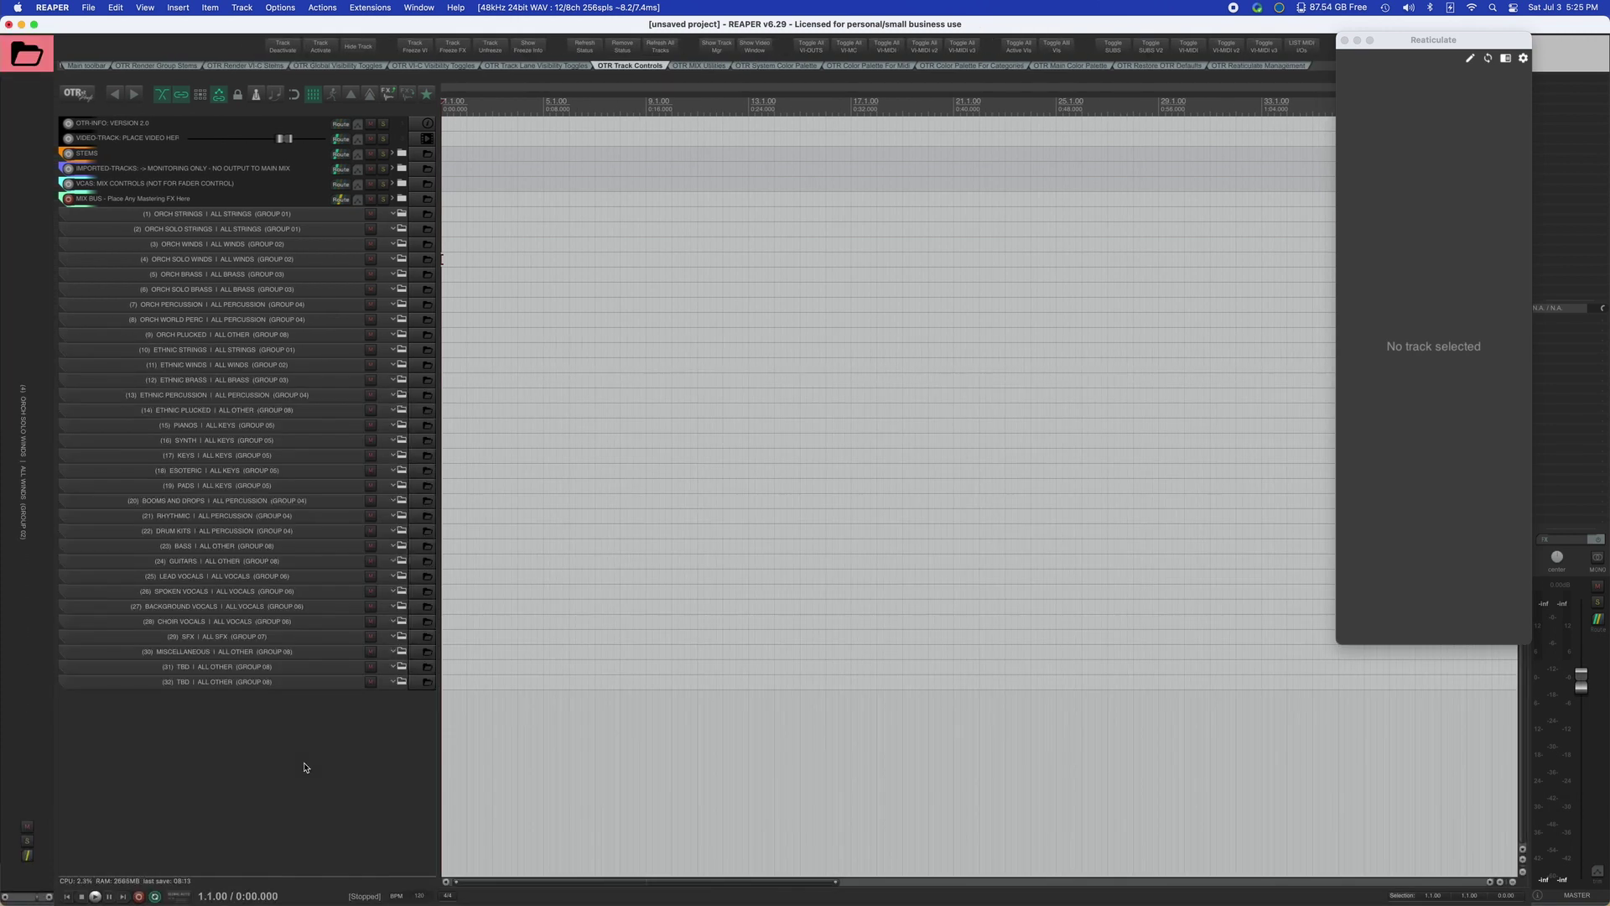
{"action": "left_click", "coordinate": [242, 213]}
{"action": "left_click", "coordinate": [138, 139]}
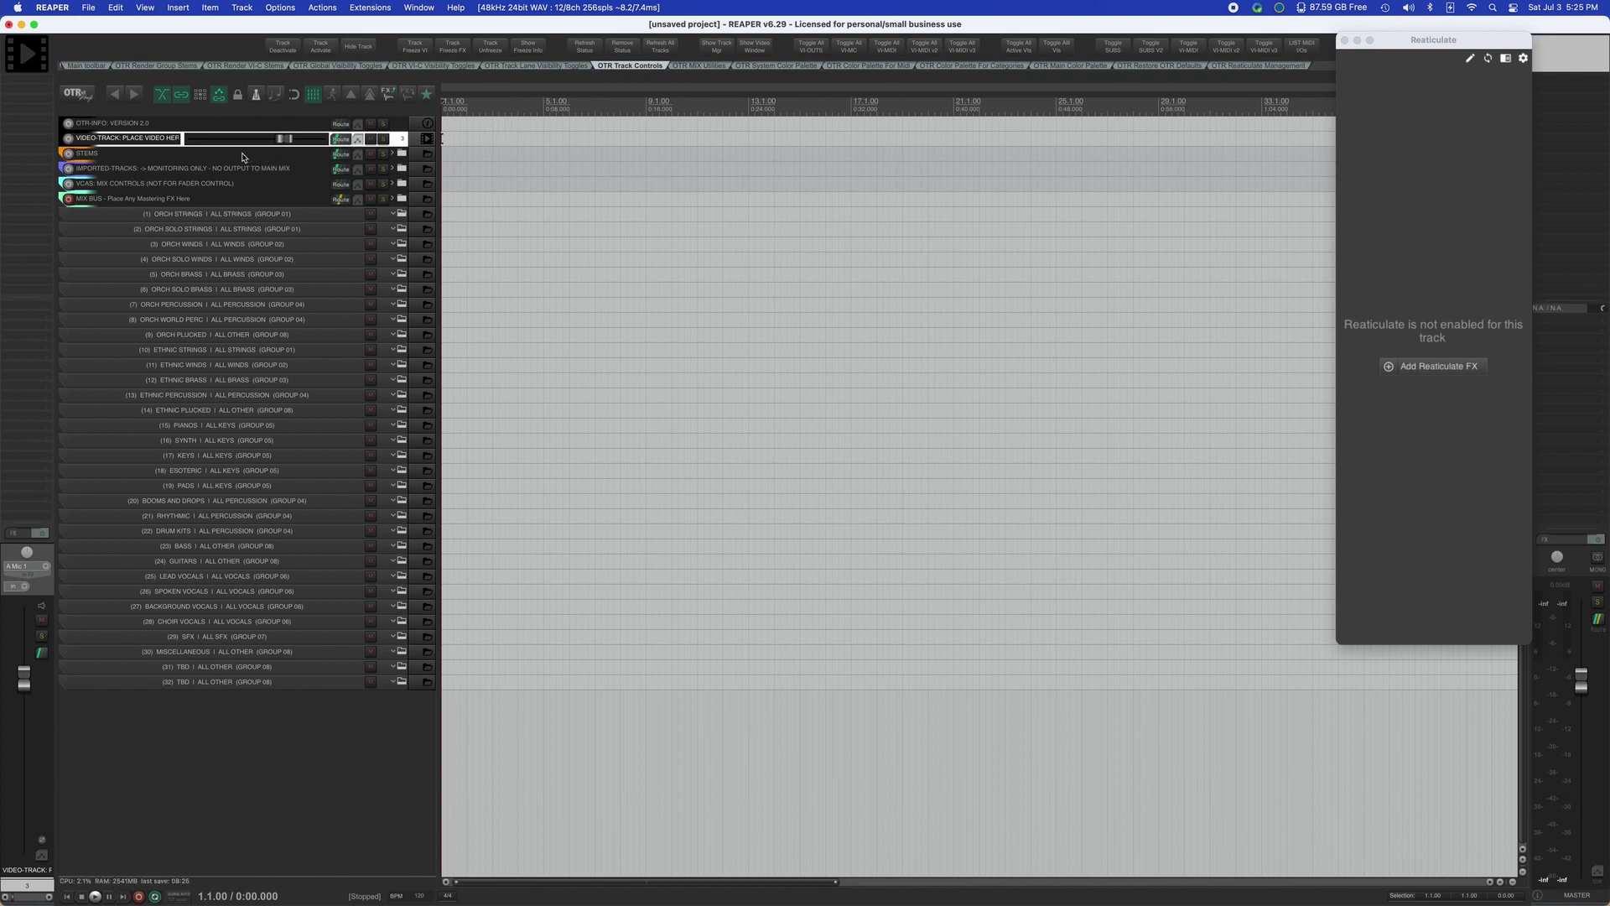
{"action": "left_click", "coordinate": [177, 159]}
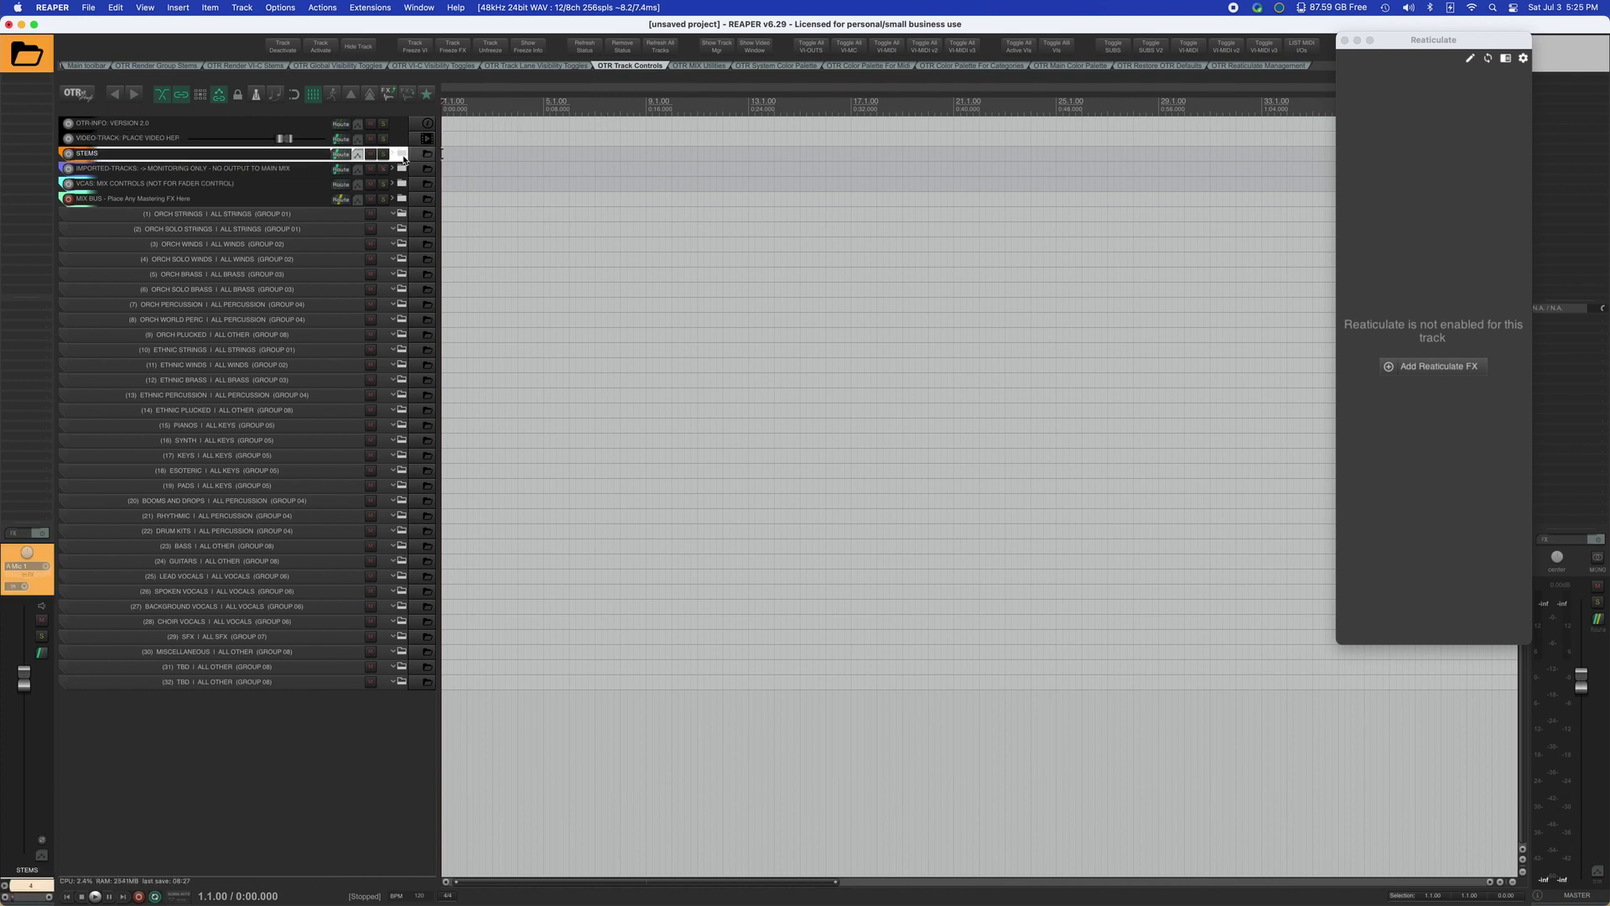
{"action": "left_click", "coordinate": [401, 156]}
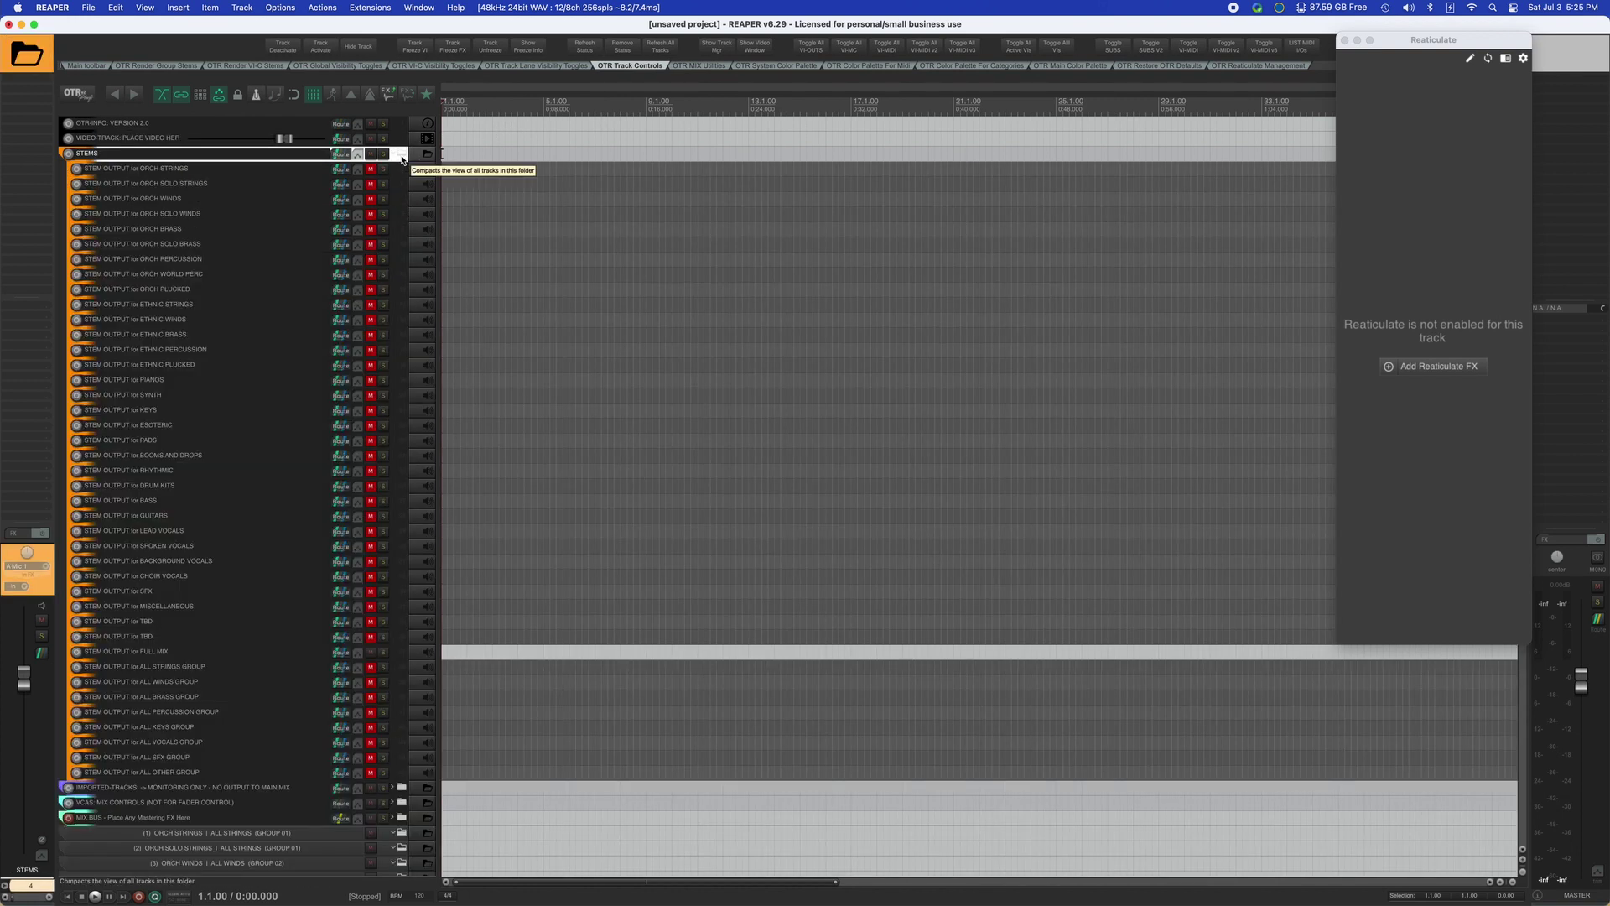
{"action": "left_click", "coordinate": [401, 157]}
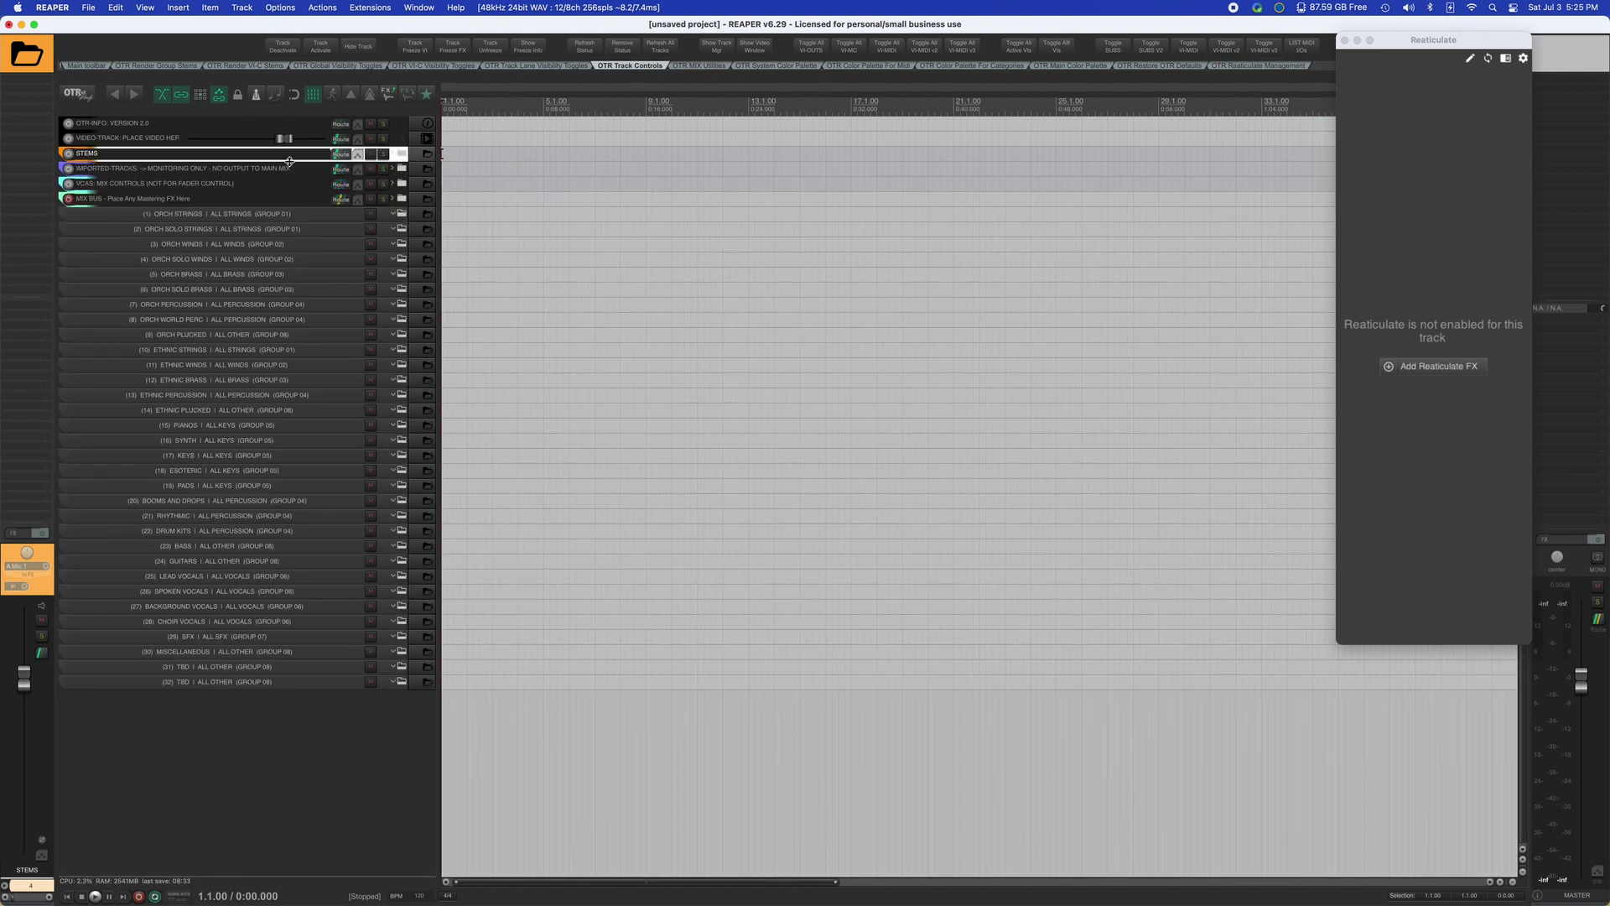
{"action": "left_click", "coordinate": [246, 170]}
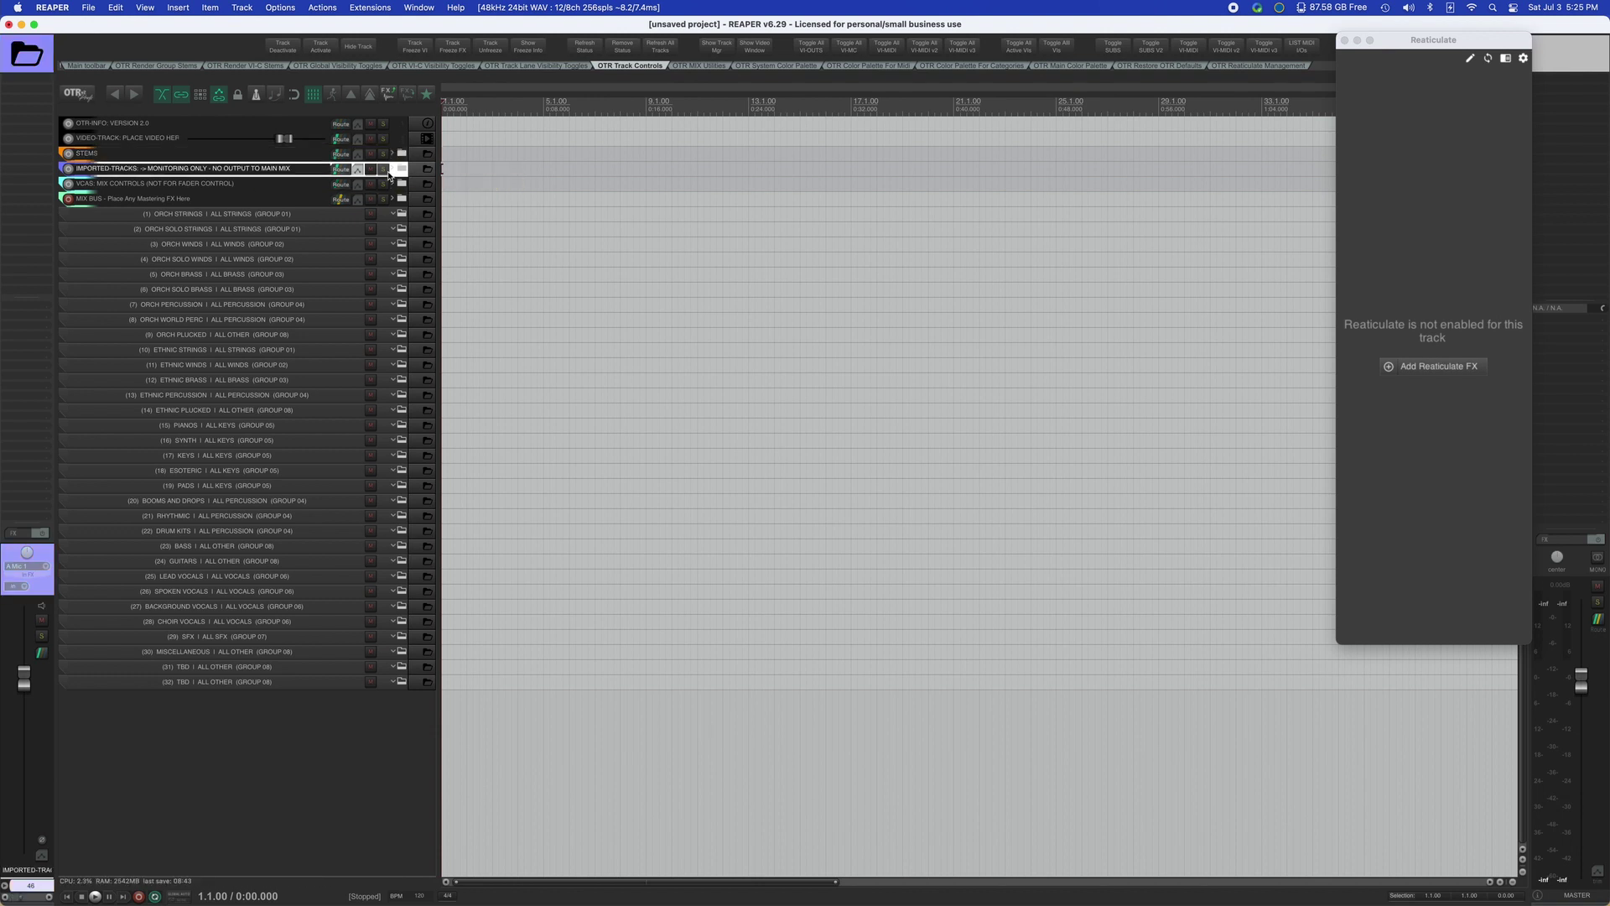
{"action": "left_click", "coordinate": [402, 170]}
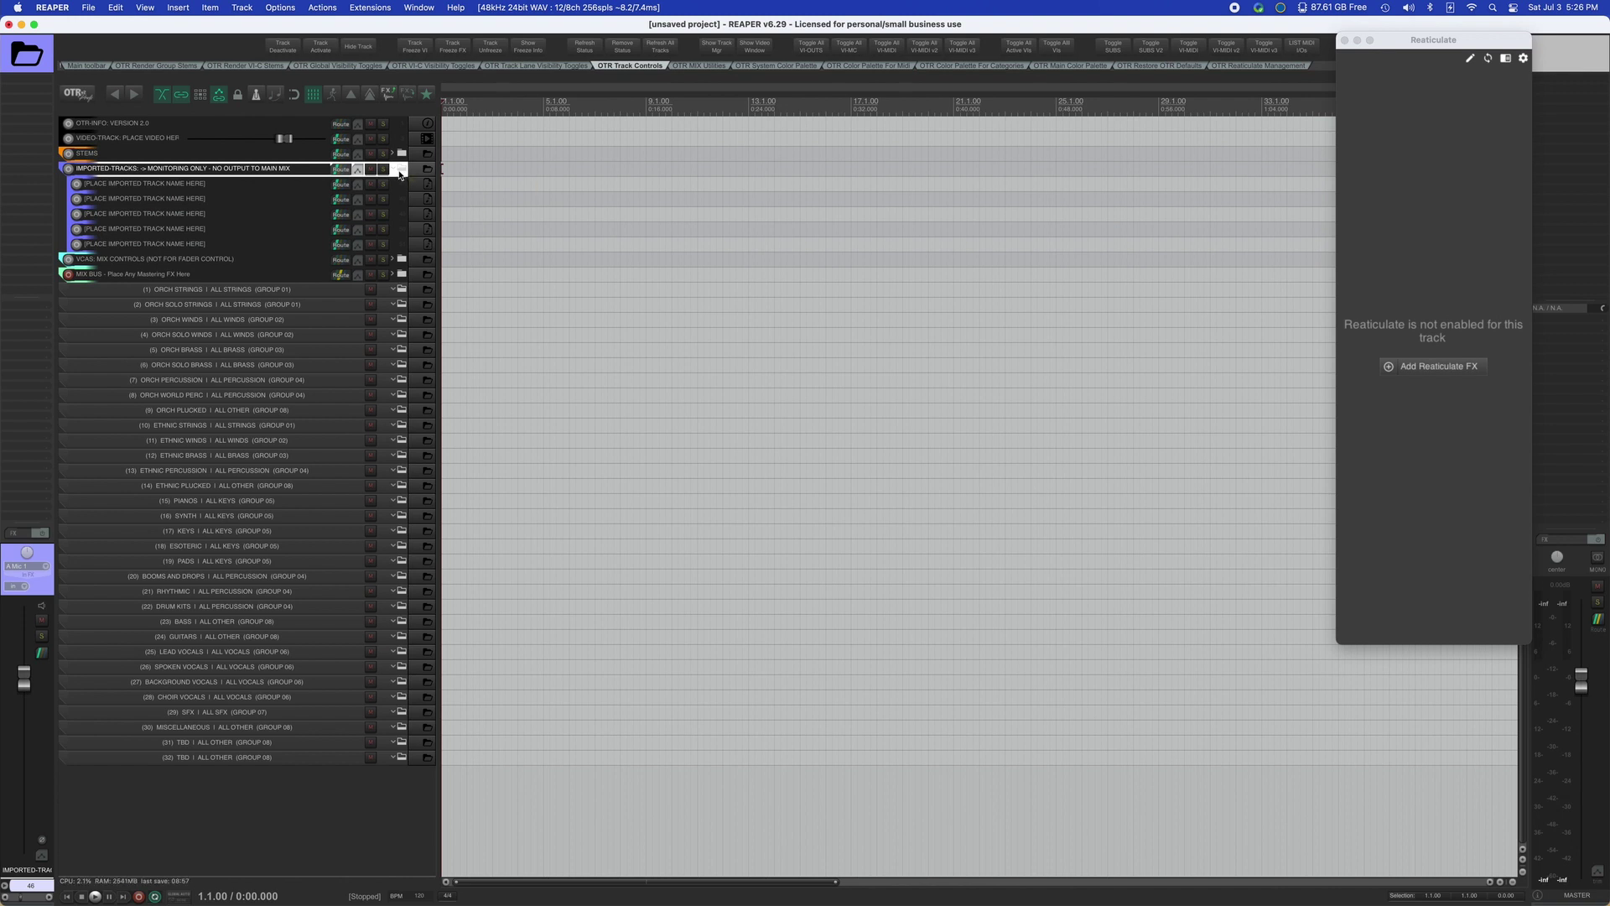
{"action": "left_click", "coordinate": [400, 171]}
{"action": "left_click", "coordinate": [290, 184]}
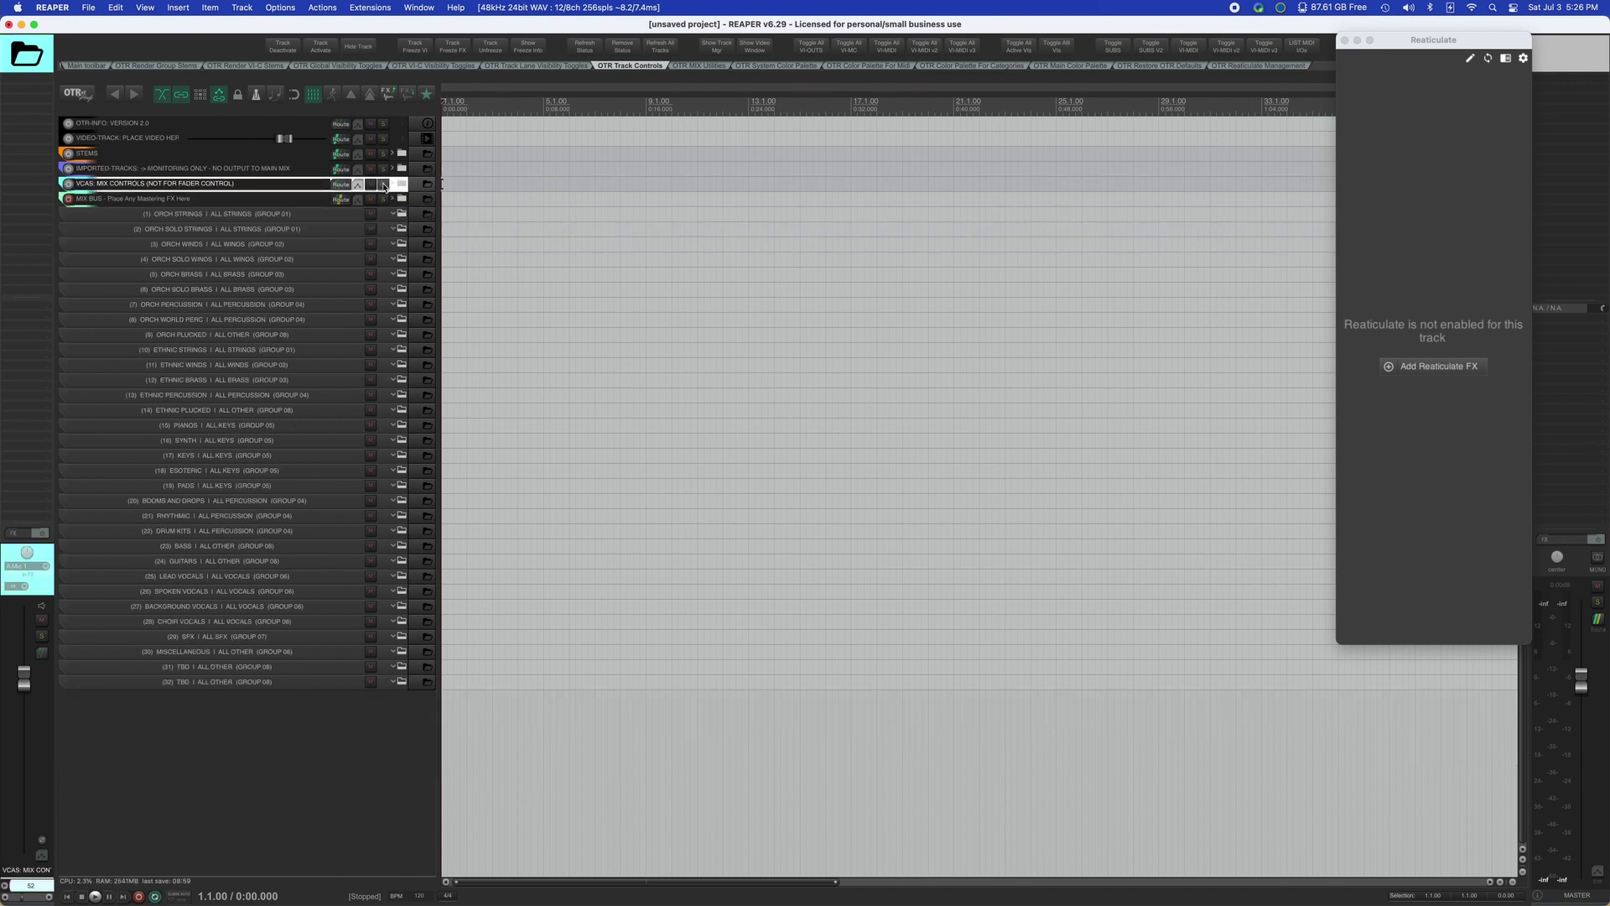
{"action": "left_click", "coordinate": [400, 189]}
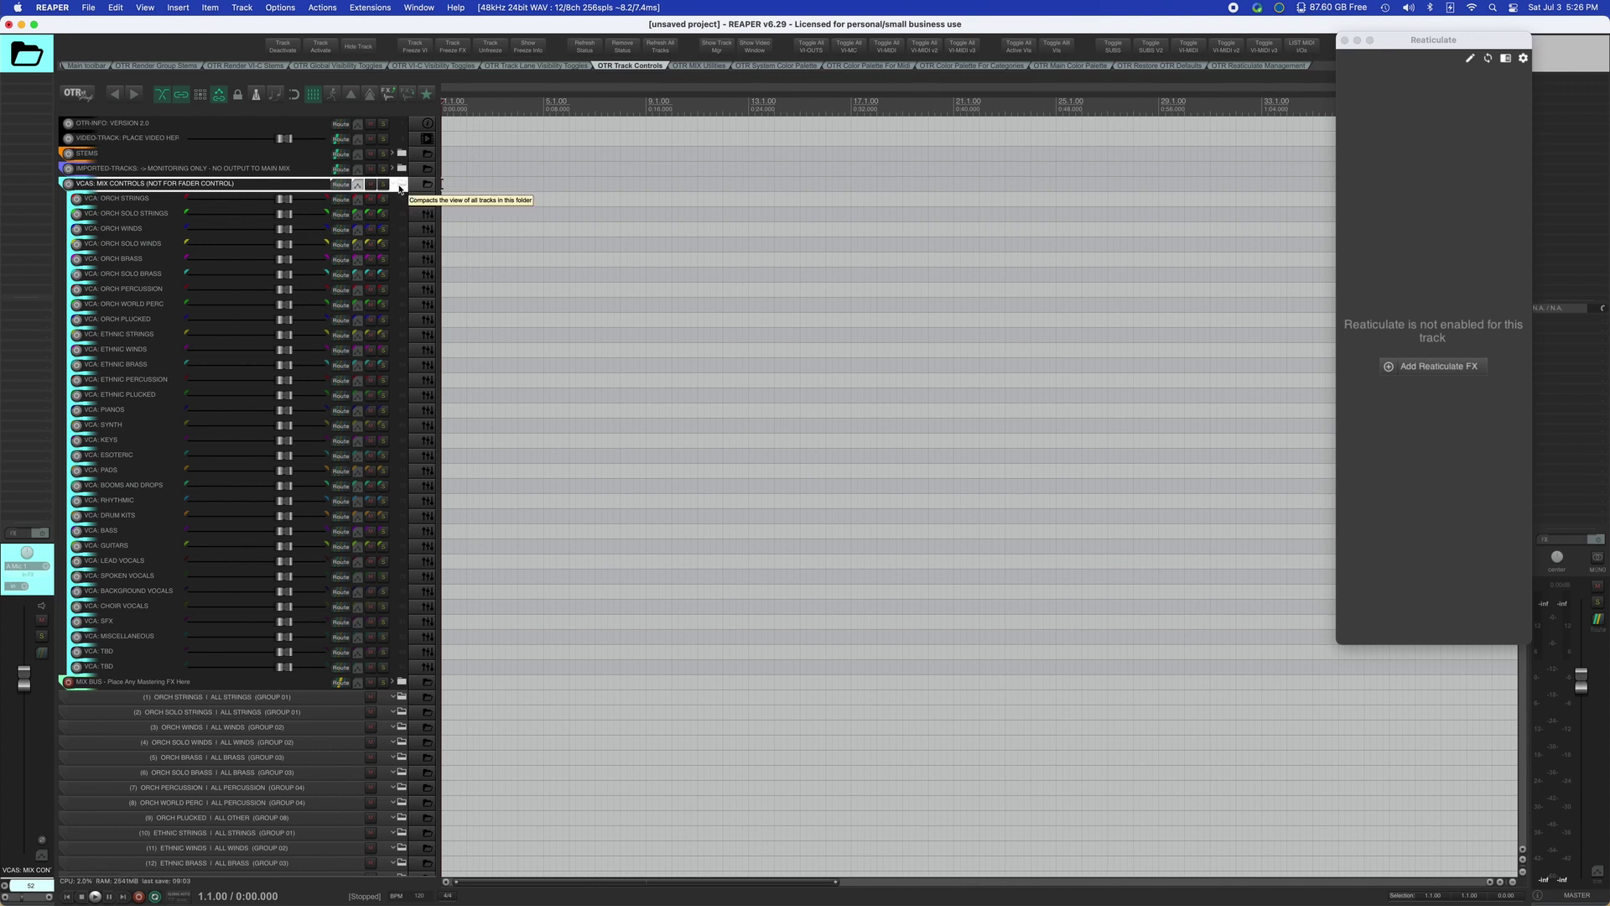
{"action": "left_click", "coordinate": [399, 189]}
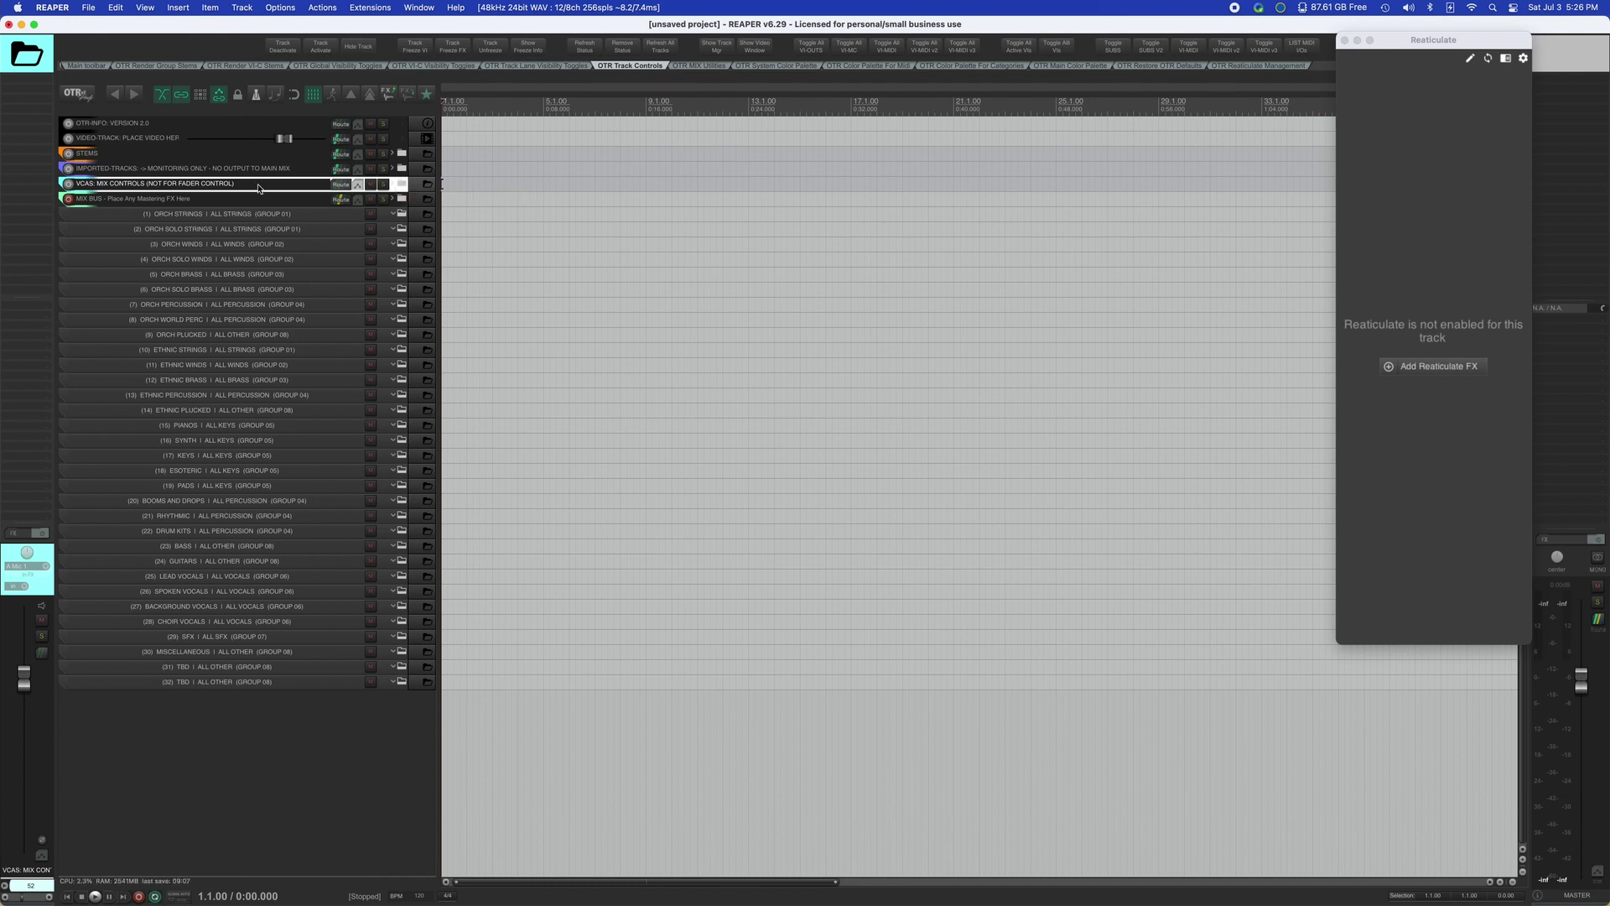
Select MIX BUS and toggle its folder open, closed, then open again to reveal its children.
{"action": "left_click", "coordinate": [235, 199]}
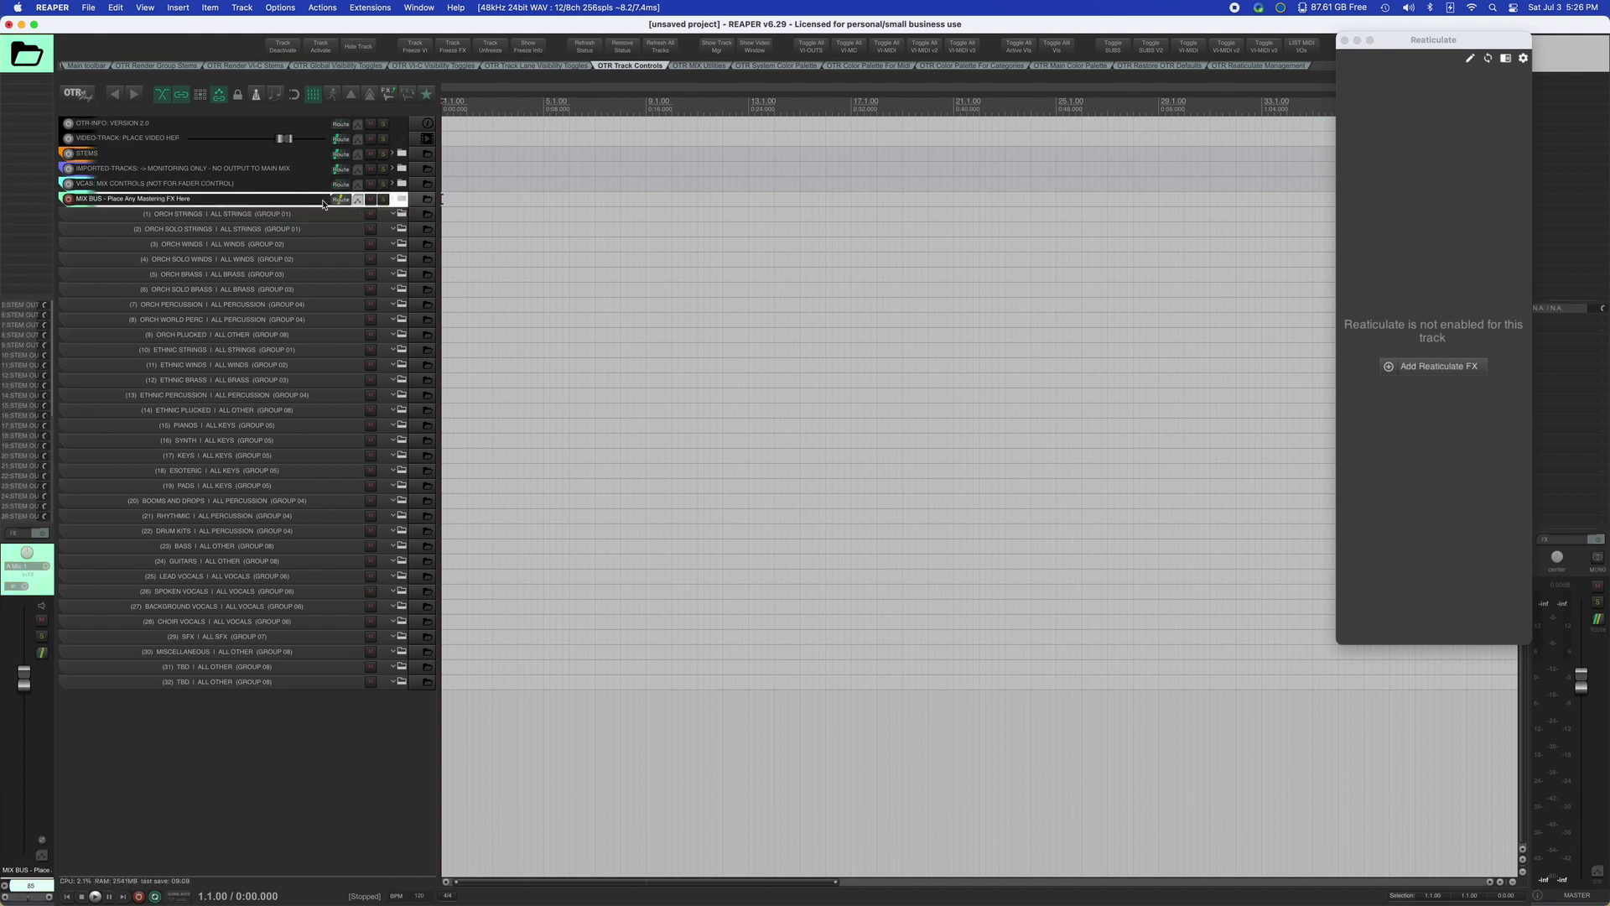
{"action": "left_click", "coordinate": [402, 199]}
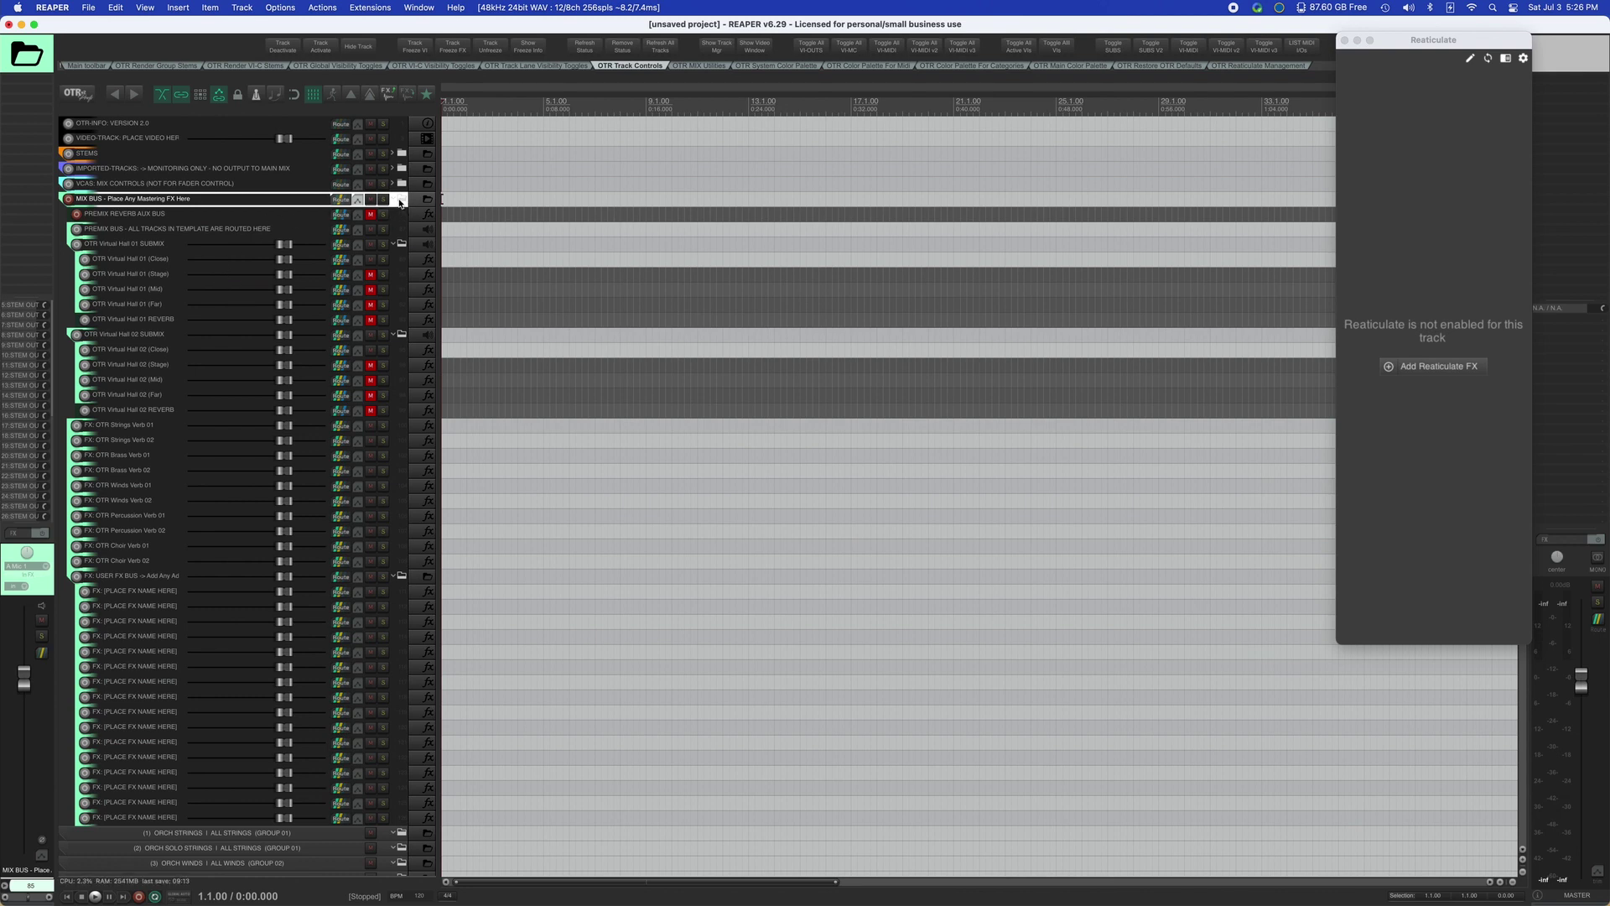
{"action": "left_click", "coordinate": [400, 200]}
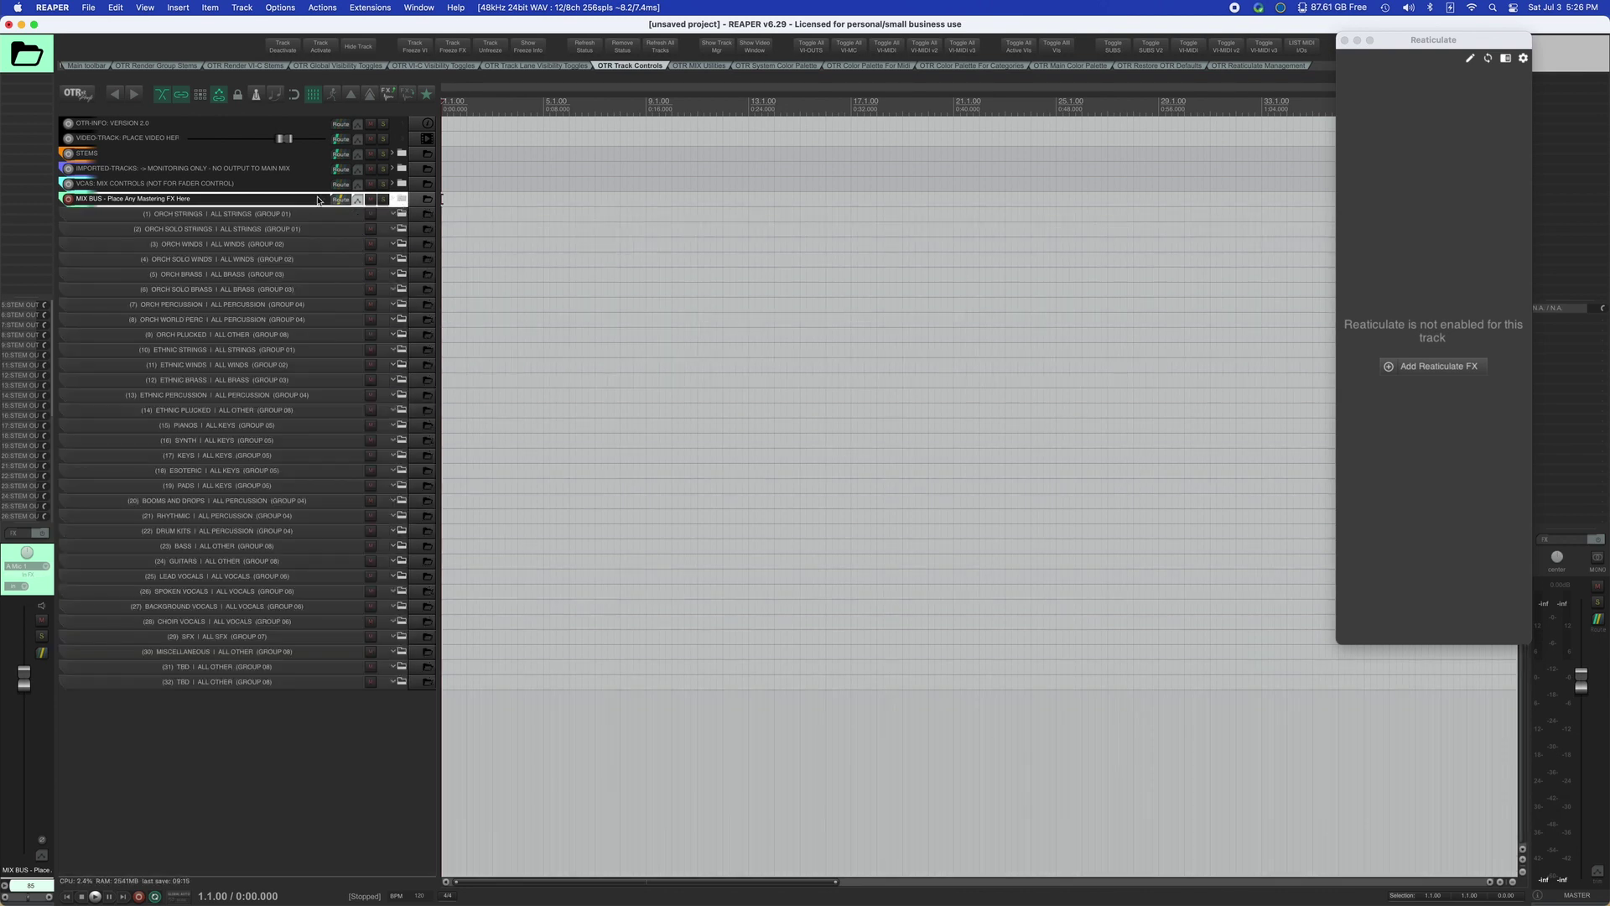
{"action": "left_click", "coordinate": [196, 216]}
{"action": "left_click", "coordinate": [202, 202]}
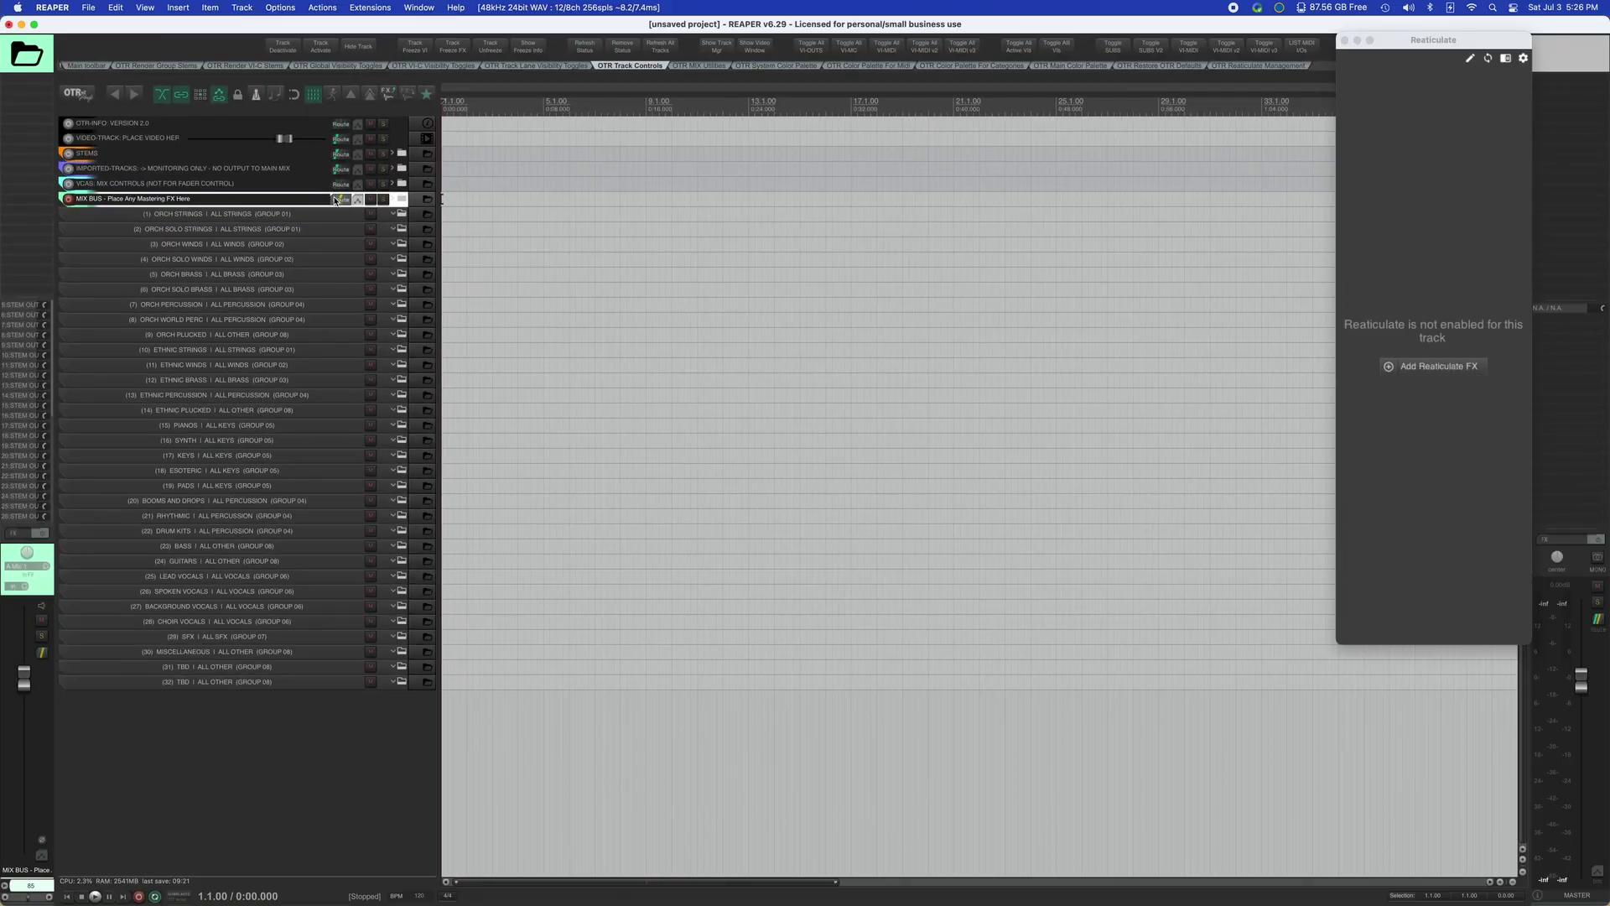
{"action": "double_click", "coordinate": [210, 195]}
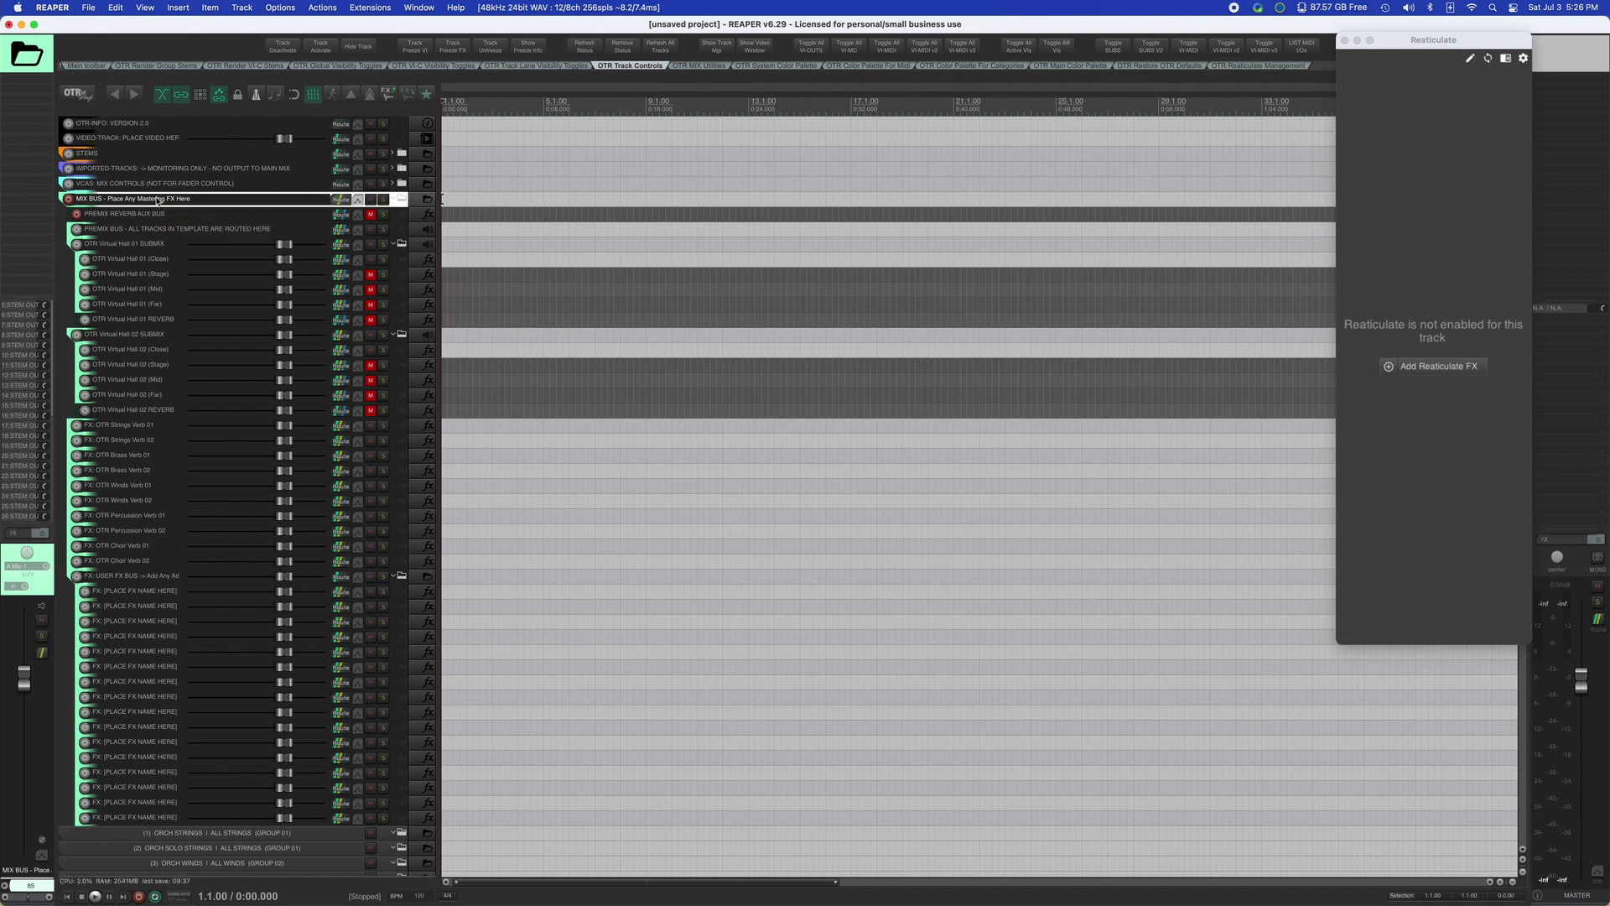
Inspect the Strings, Winds and Percussion verb FX tracks, then collapse the MIX BUS folder.
{"action": "scroll", "coordinate": [156, 201], "scroll_direction": "down", "scroll_amount": 2}
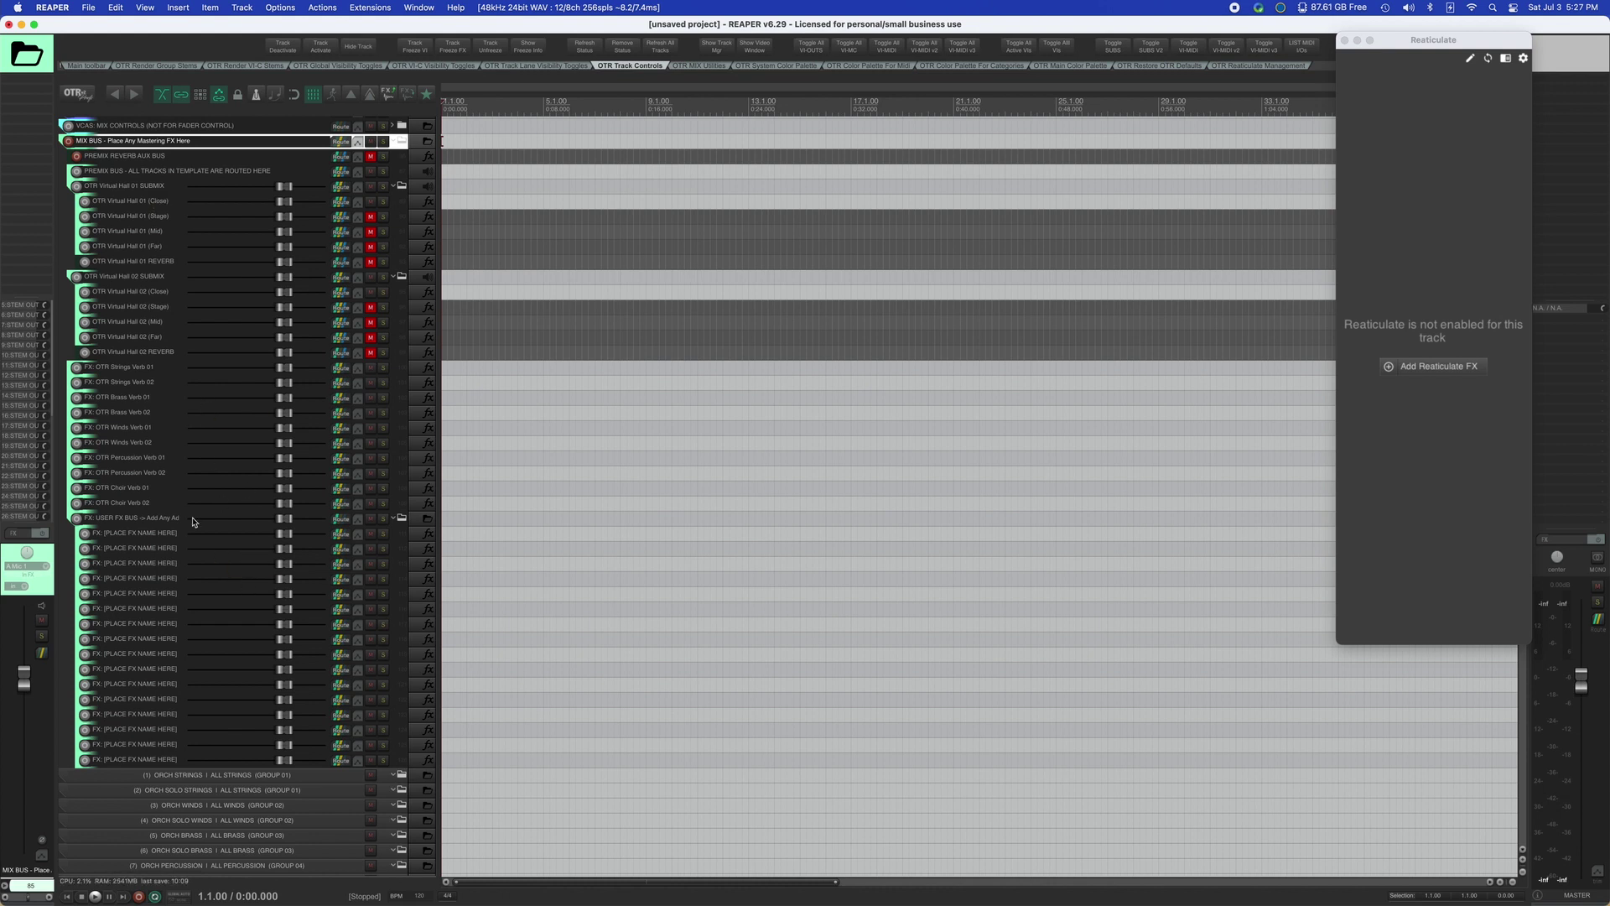
{"action": "left_click", "coordinate": [153, 382]}
{"action": "left_click", "coordinate": [142, 428]}
{"action": "left_click", "coordinate": [139, 472]}
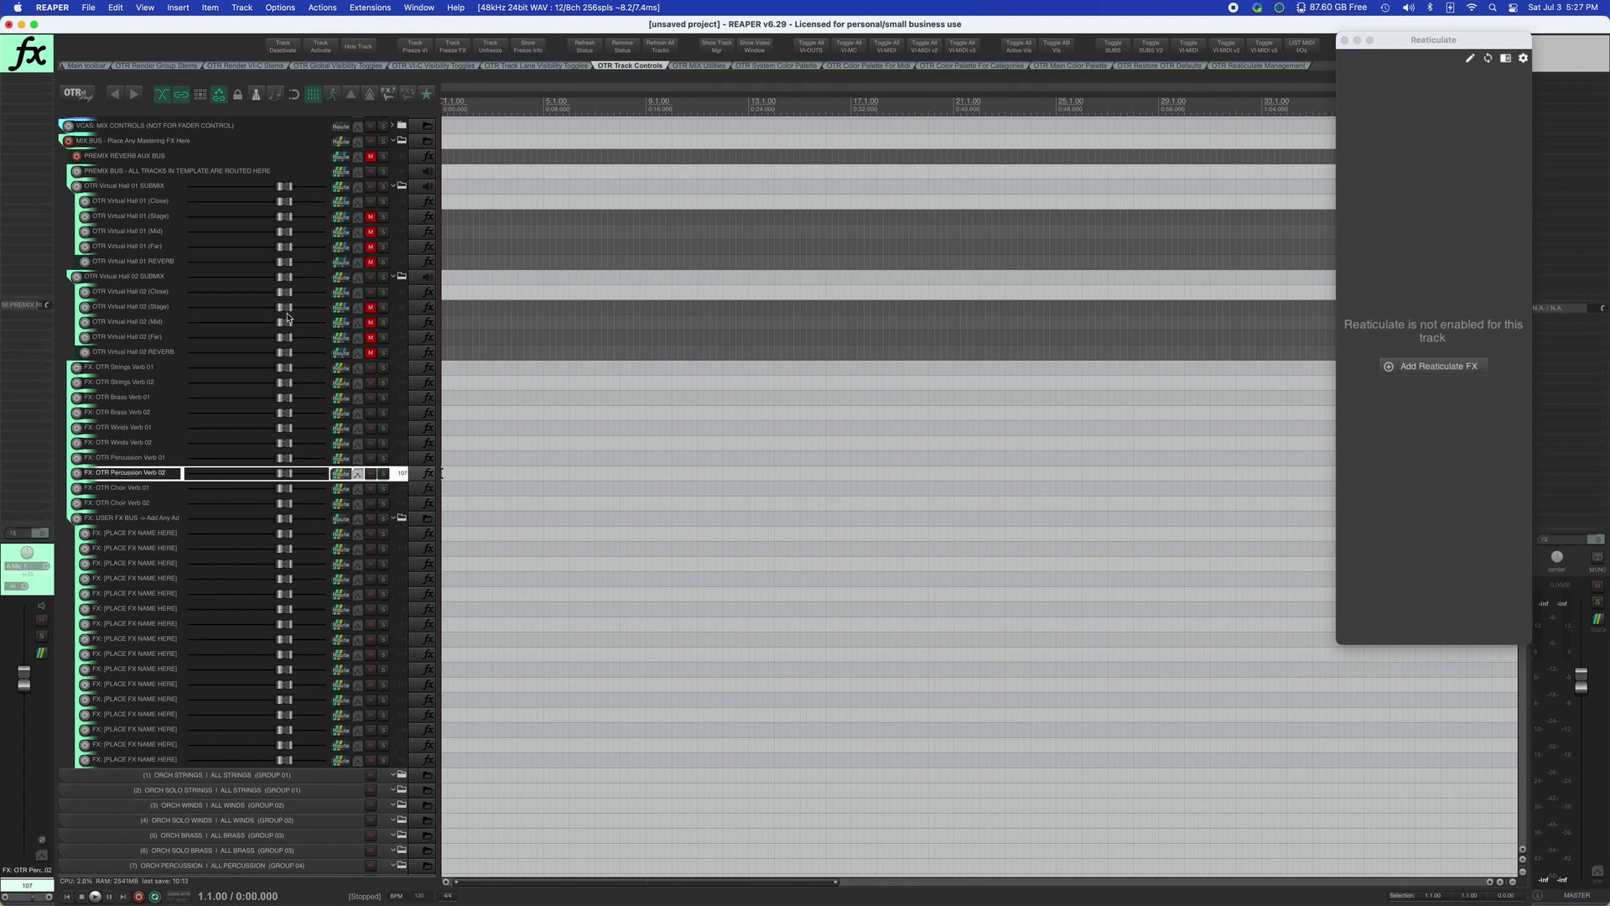
{"action": "left_click", "coordinate": [134, 172]}
{"action": "left_click", "coordinate": [149, 144]}
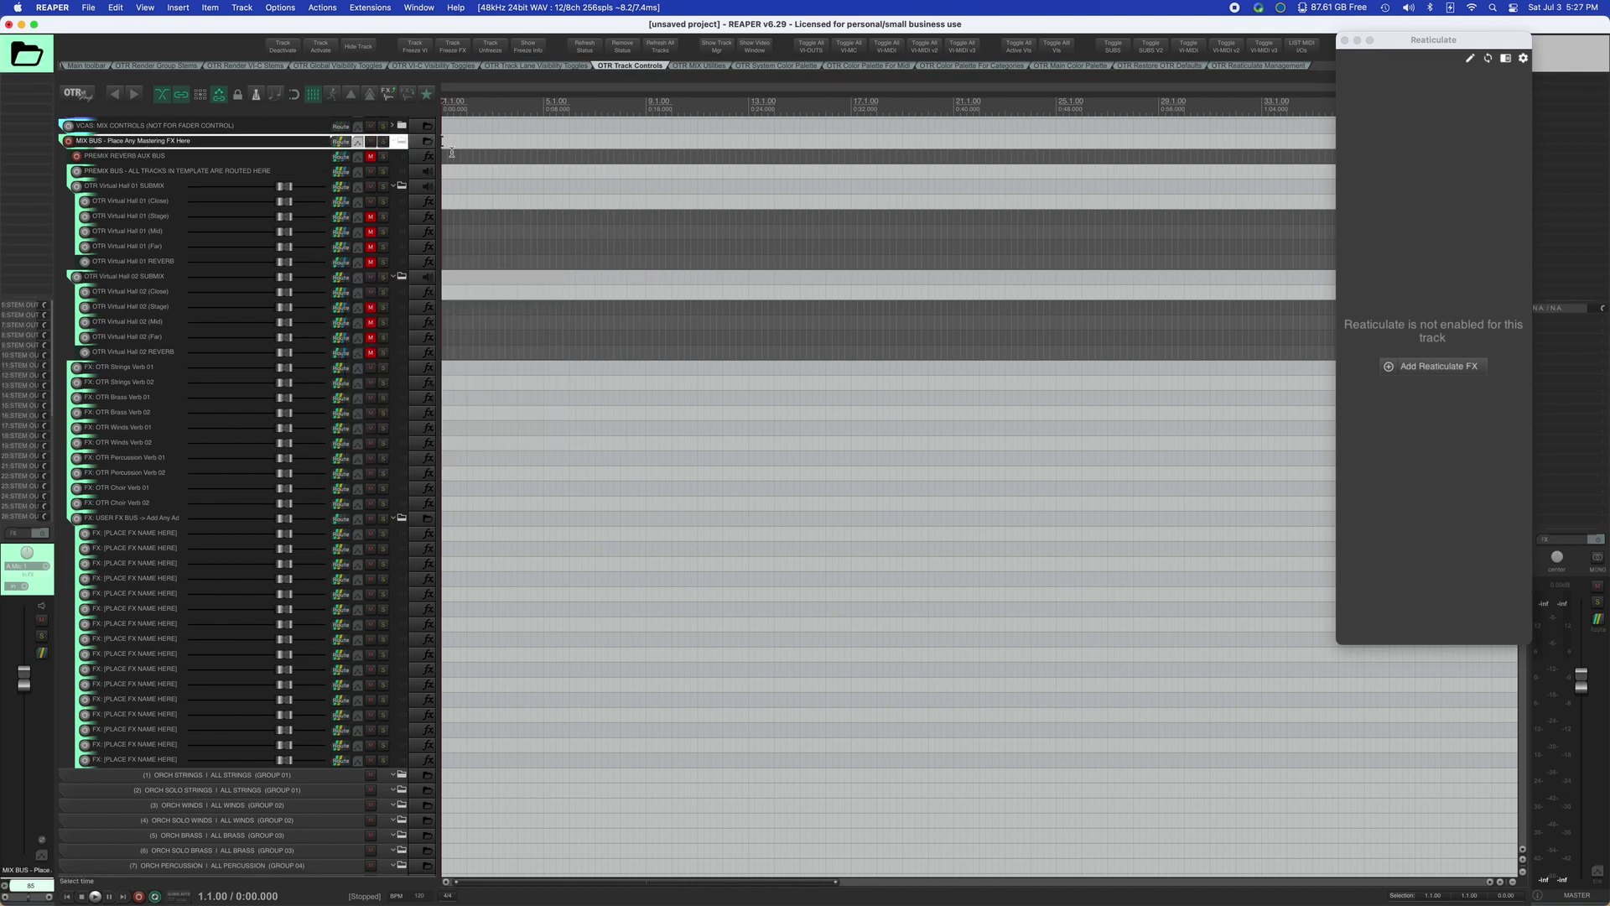
{"action": "left_click", "coordinate": [397, 145]}
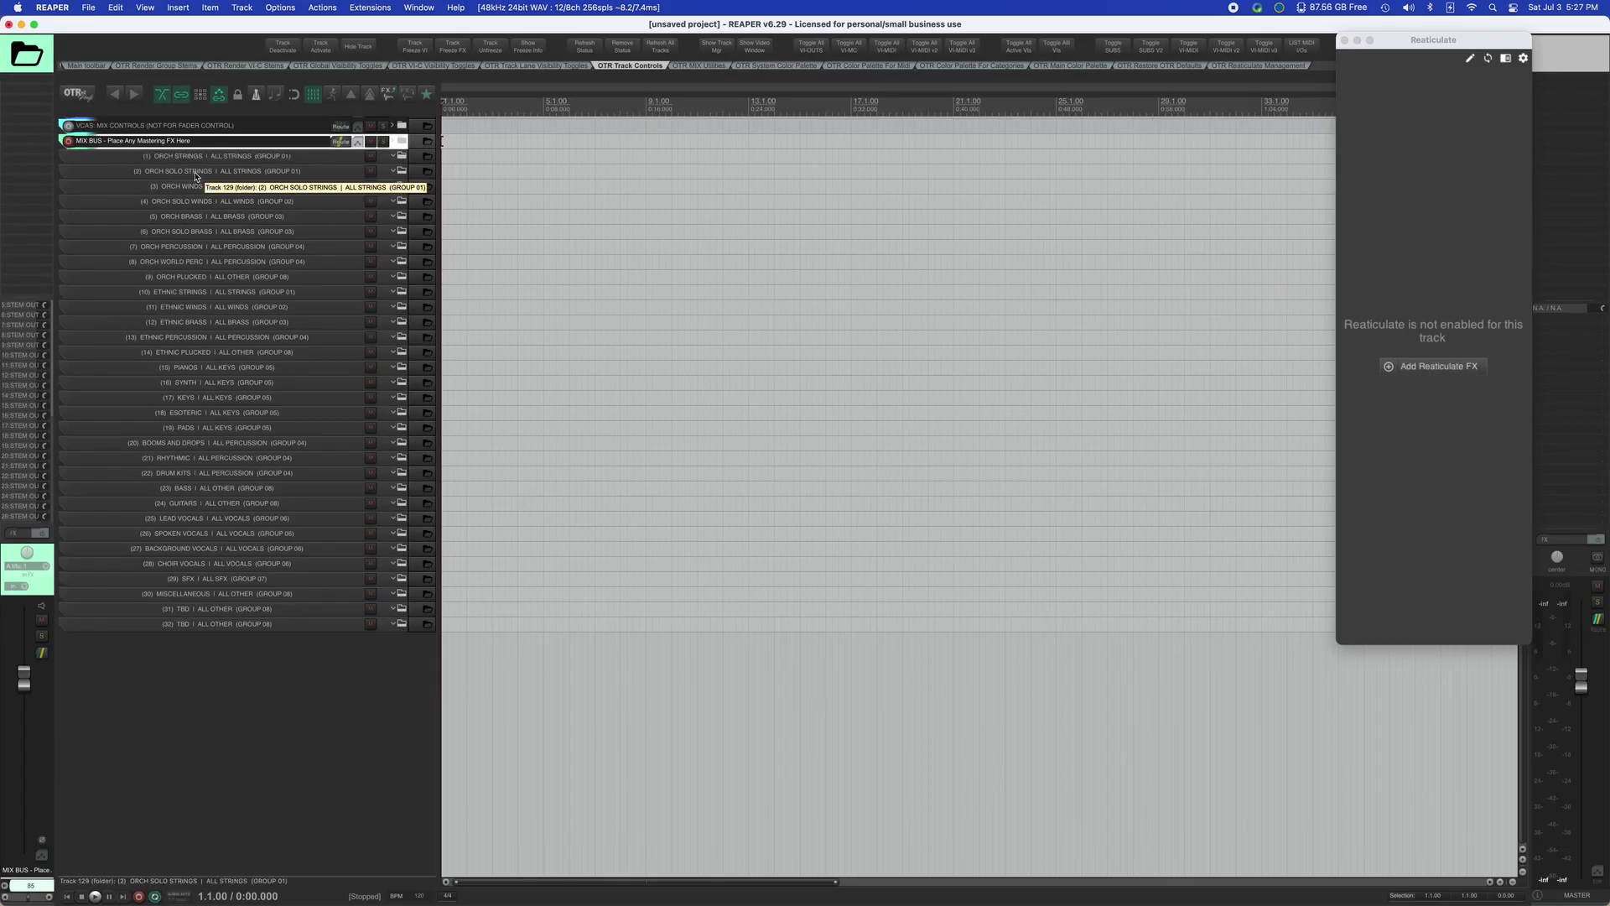
Select (1) ORCH STRINGS, then tracks (30) MISCELLANEOUS, (31) TBD and (32) TBD.
{"action": "left_click", "coordinate": [196, 157]}
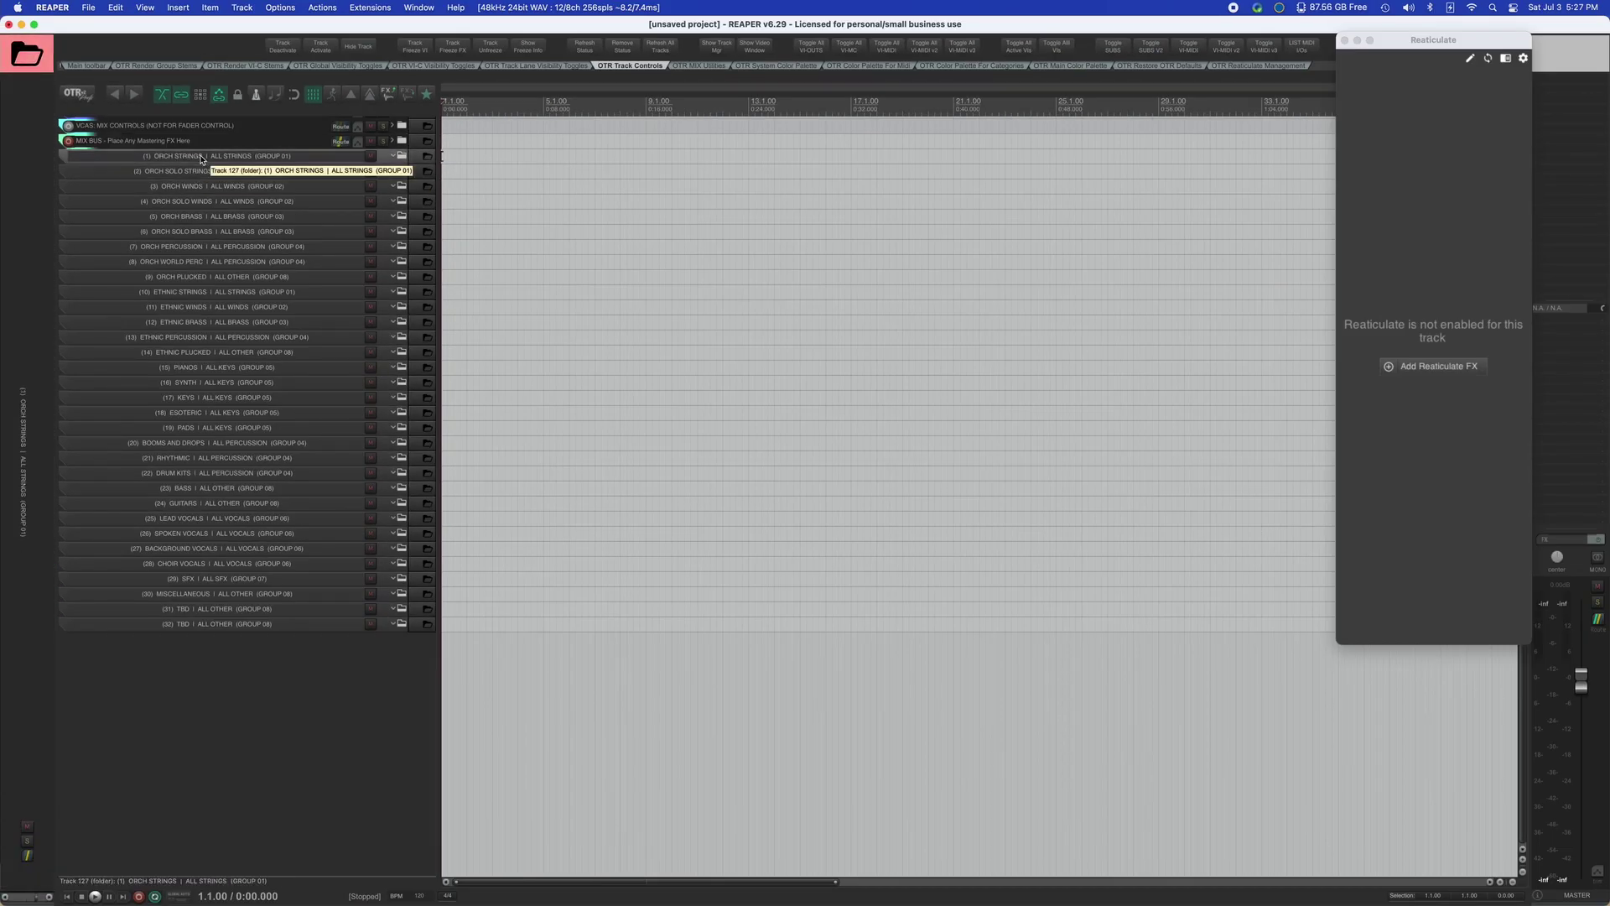
{"action": "left_click", "coordinate": [171, 598]}
{"action": "left_click", "coordinate": [170, 609]}
{"action": "left_click", "coordinate": [173, 624]}
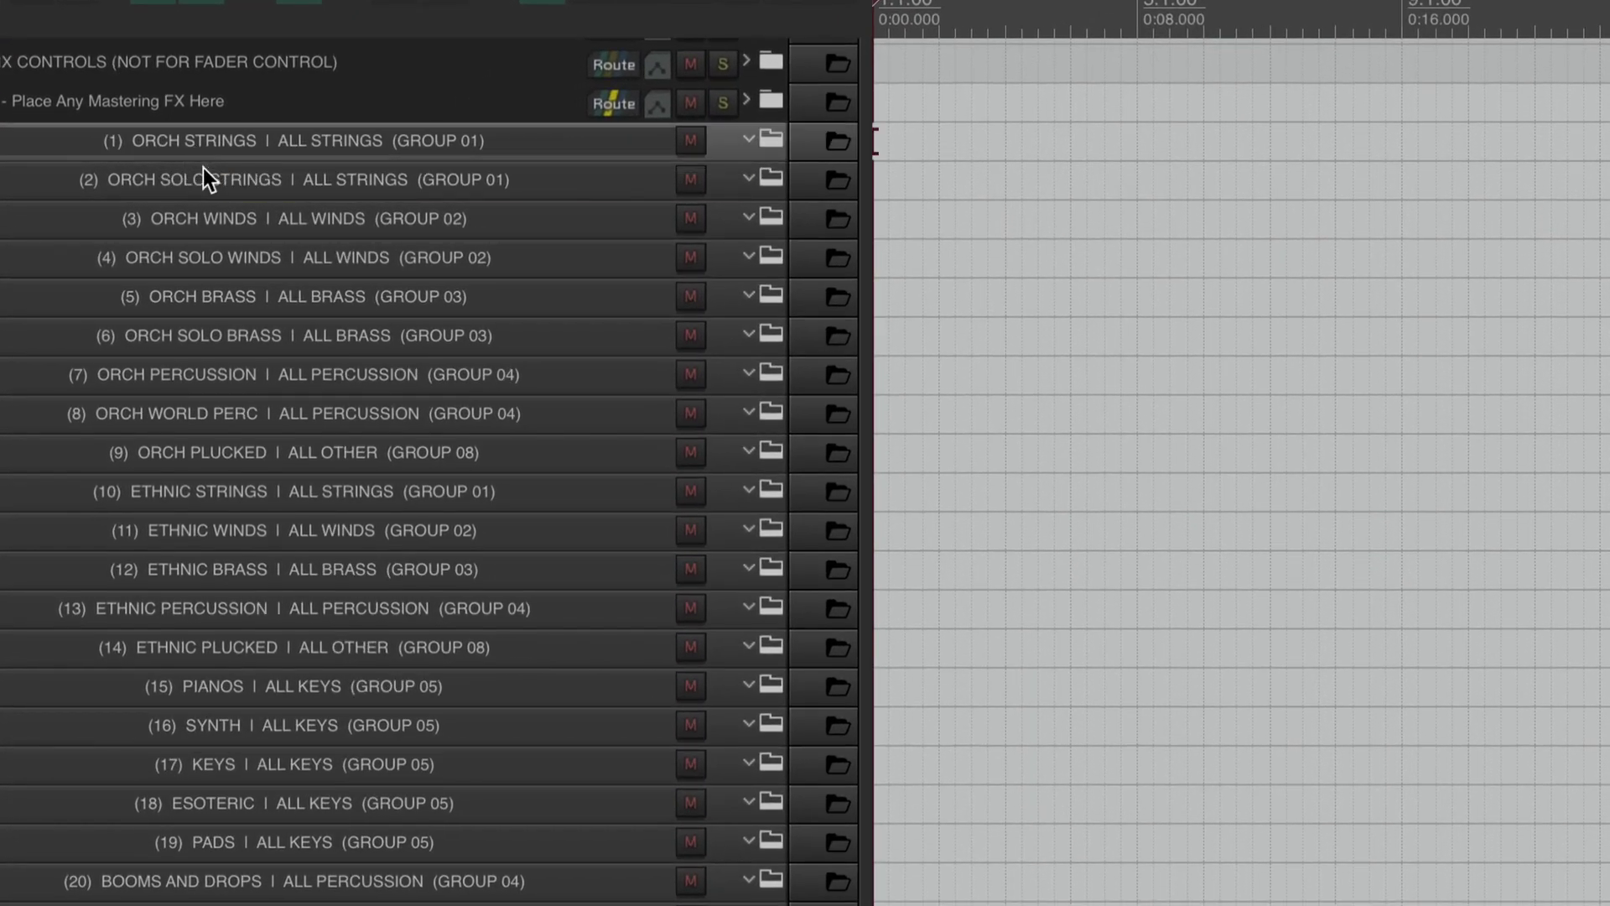
Select tracks (2) through (4), then return to the top and reselect (1) ORCH STRINGS.
{"action": "left_click", "coordinate": [206, 177]}
{"action": "left_click", "coordinate": [228, 218]}
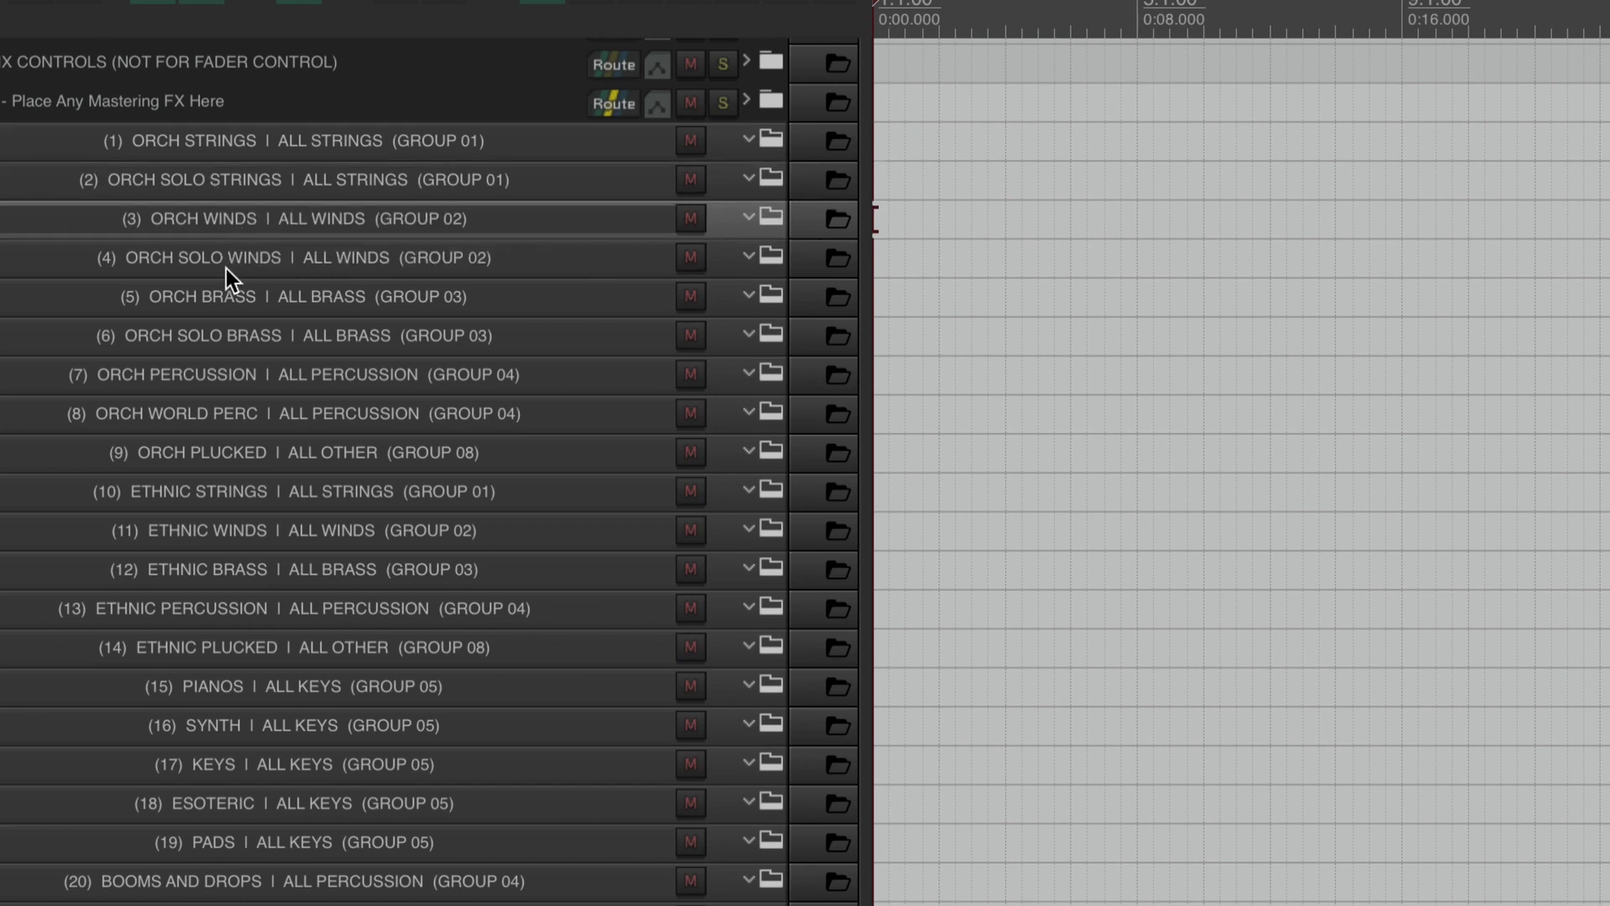
{"action": "left_click", "coordinate": [220, 260]}
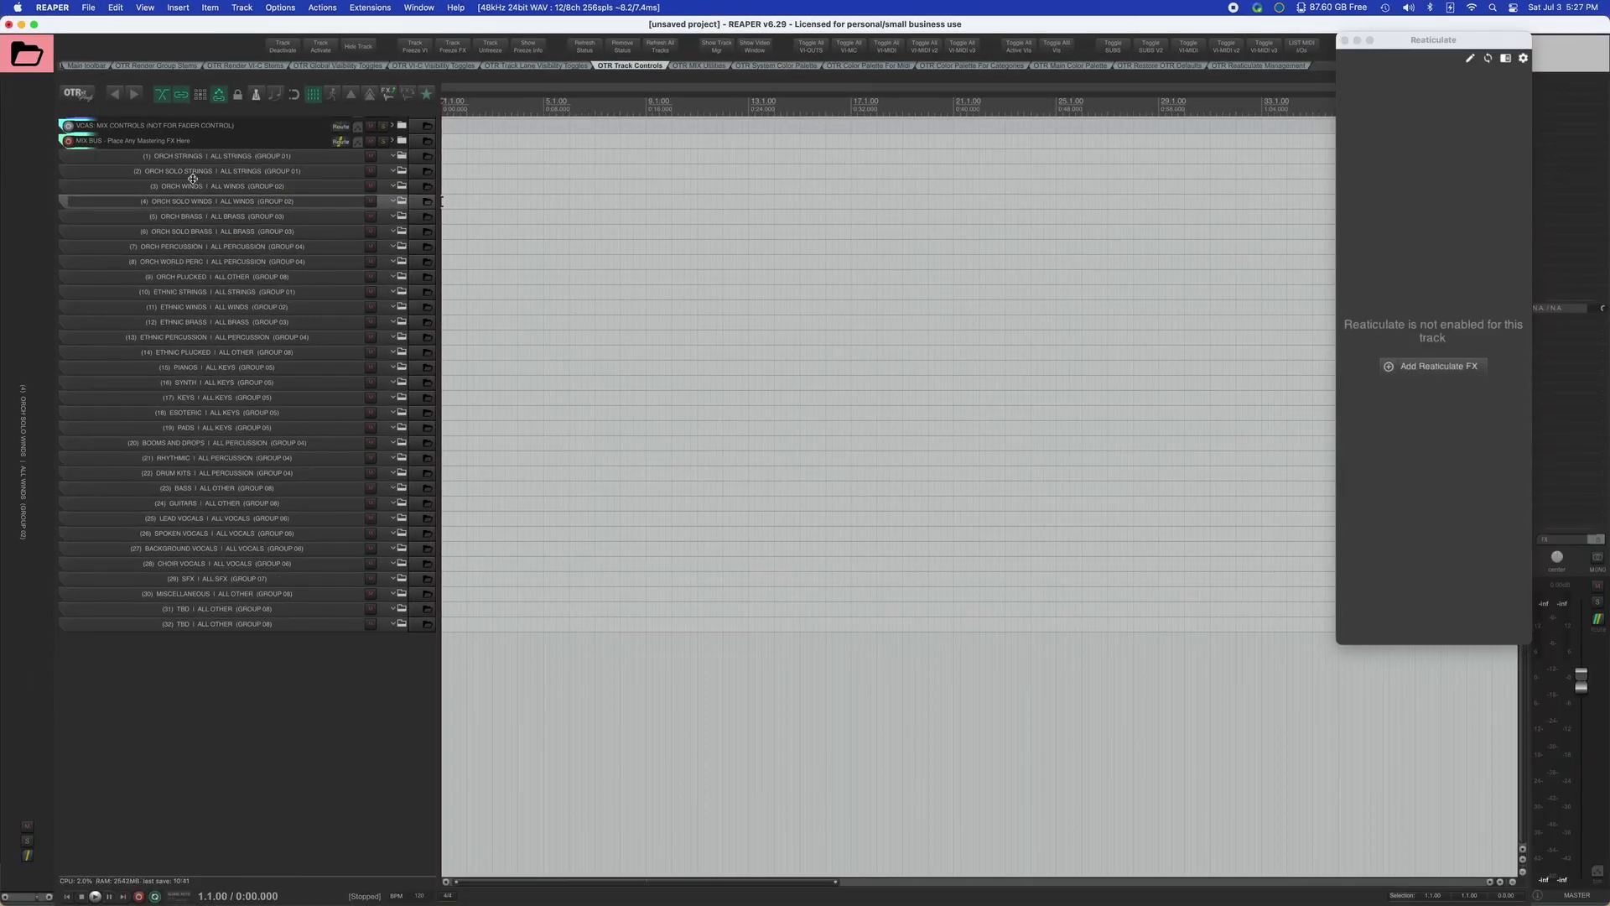
{"action": "scroll", "coordinate": [209, 197], "scroll_direction": "up", "scroll_amount": 3}
{"action": "left_click", "coordinate": [221, 215]}
Insert the AUDIO TRACKS > Audio Track (Stereo Outs) template under ORCH STRINGS.
{"action": "right_click", "coordinate": [222, 218]}
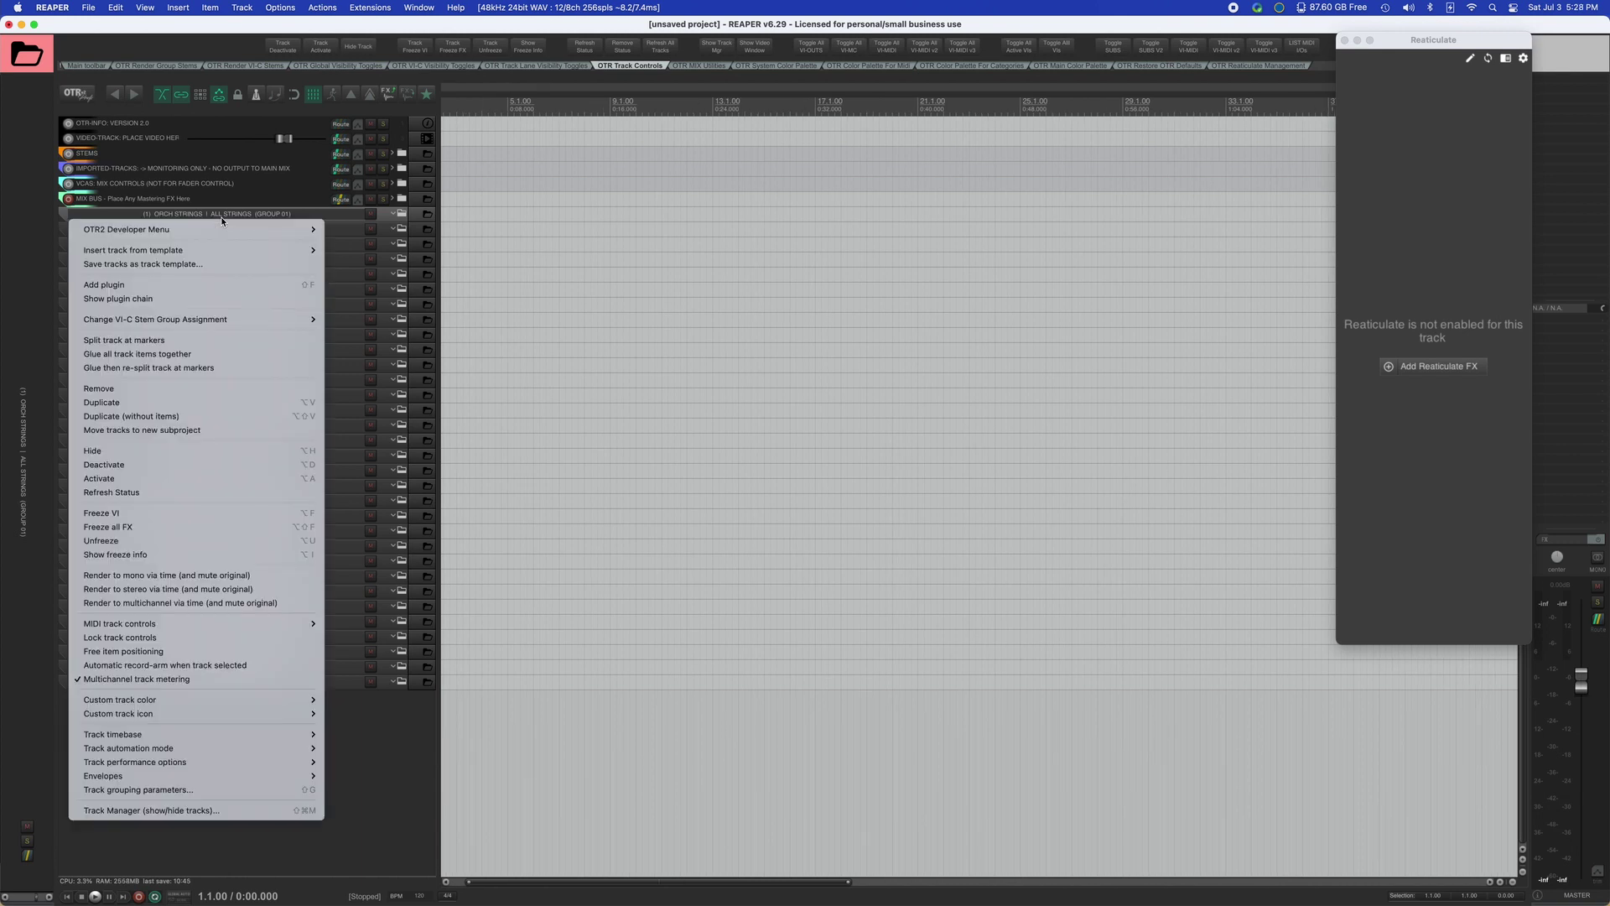
{"action": "mouse_move", "coordinate": [225, 252]}
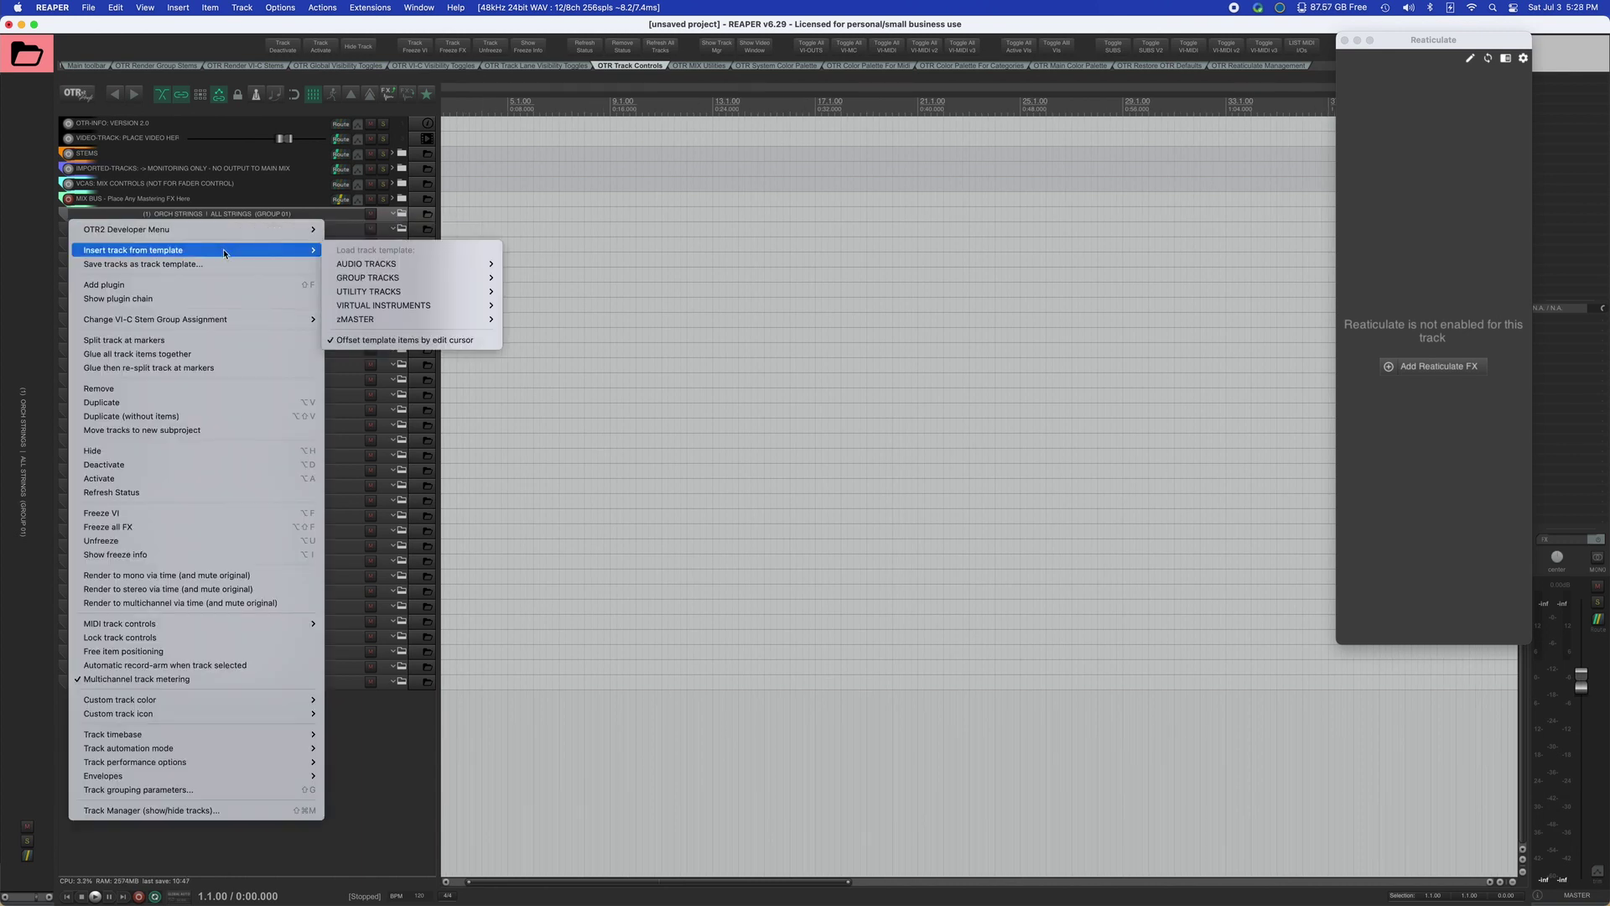
{"action": "mouse_move", "coordinate": [414, 270]}
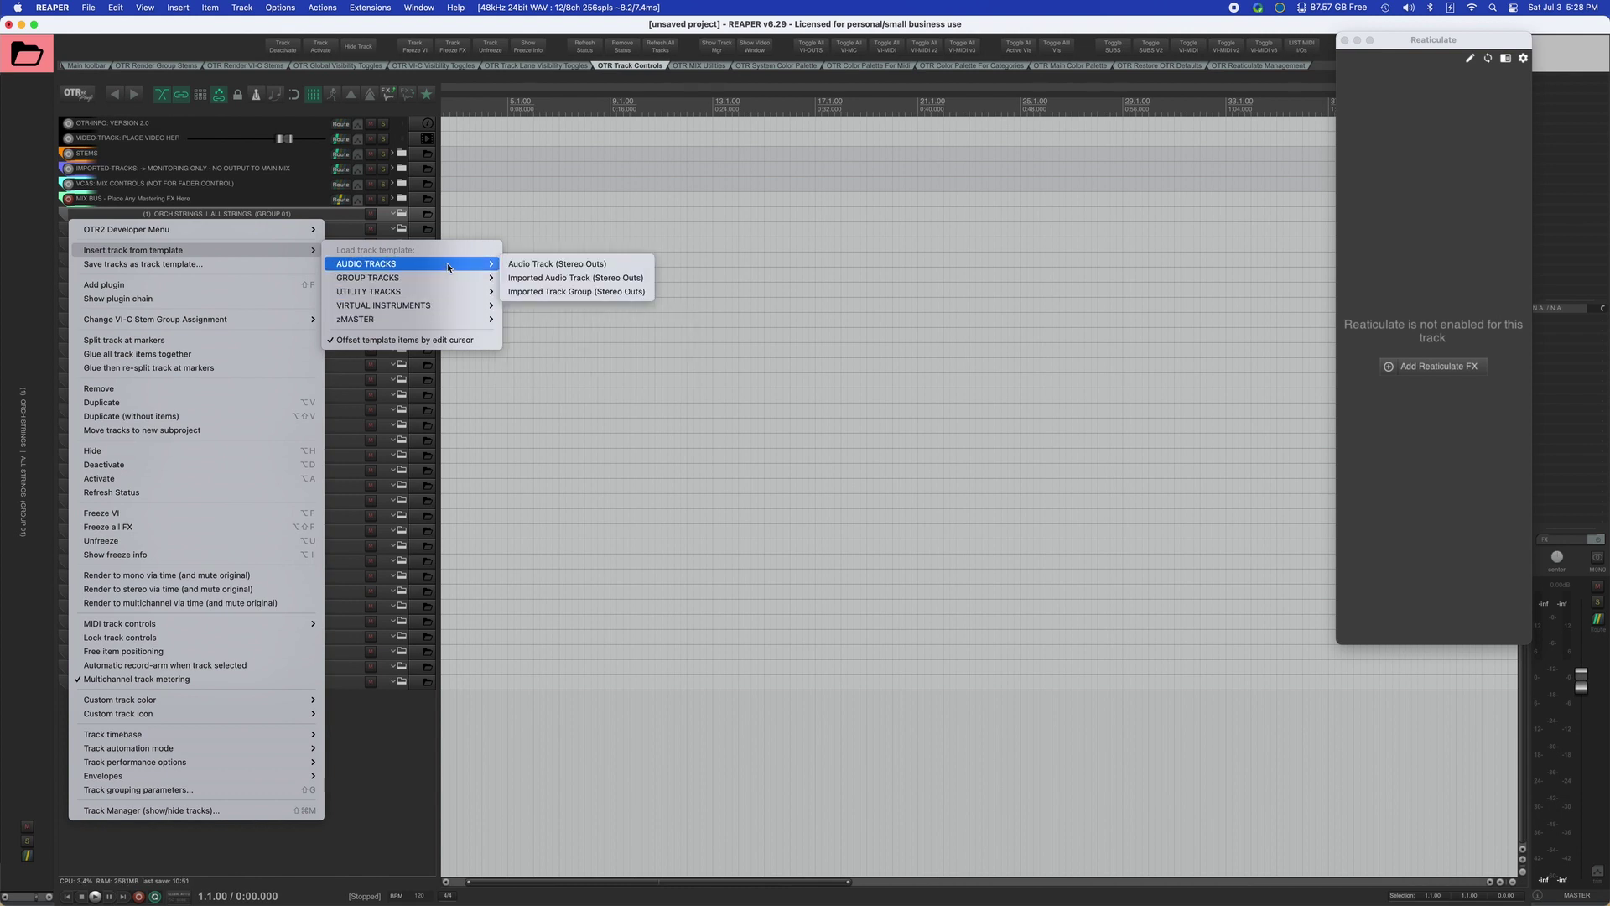
{"action": "left_click", "coordinate": [539, 265]}
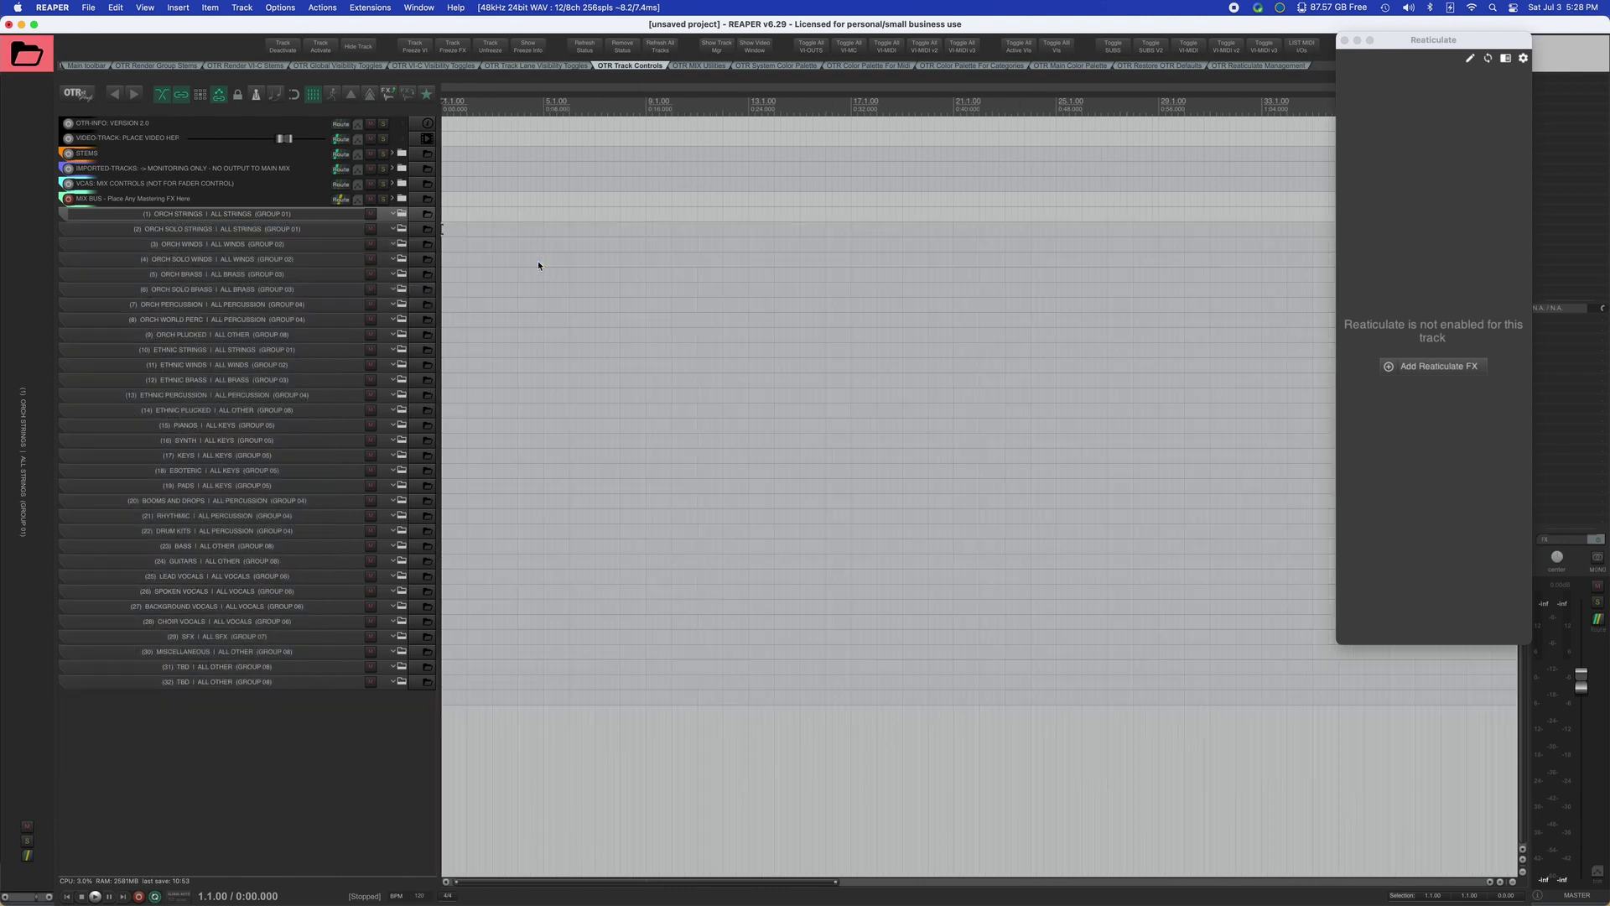
Insert the VIRTUAL INSTRUMENTS > SAMPLERS > Kontakt > Instrument (Stereo Outs) template.
{"action": "right_click", "coordinate": [258, 222]}
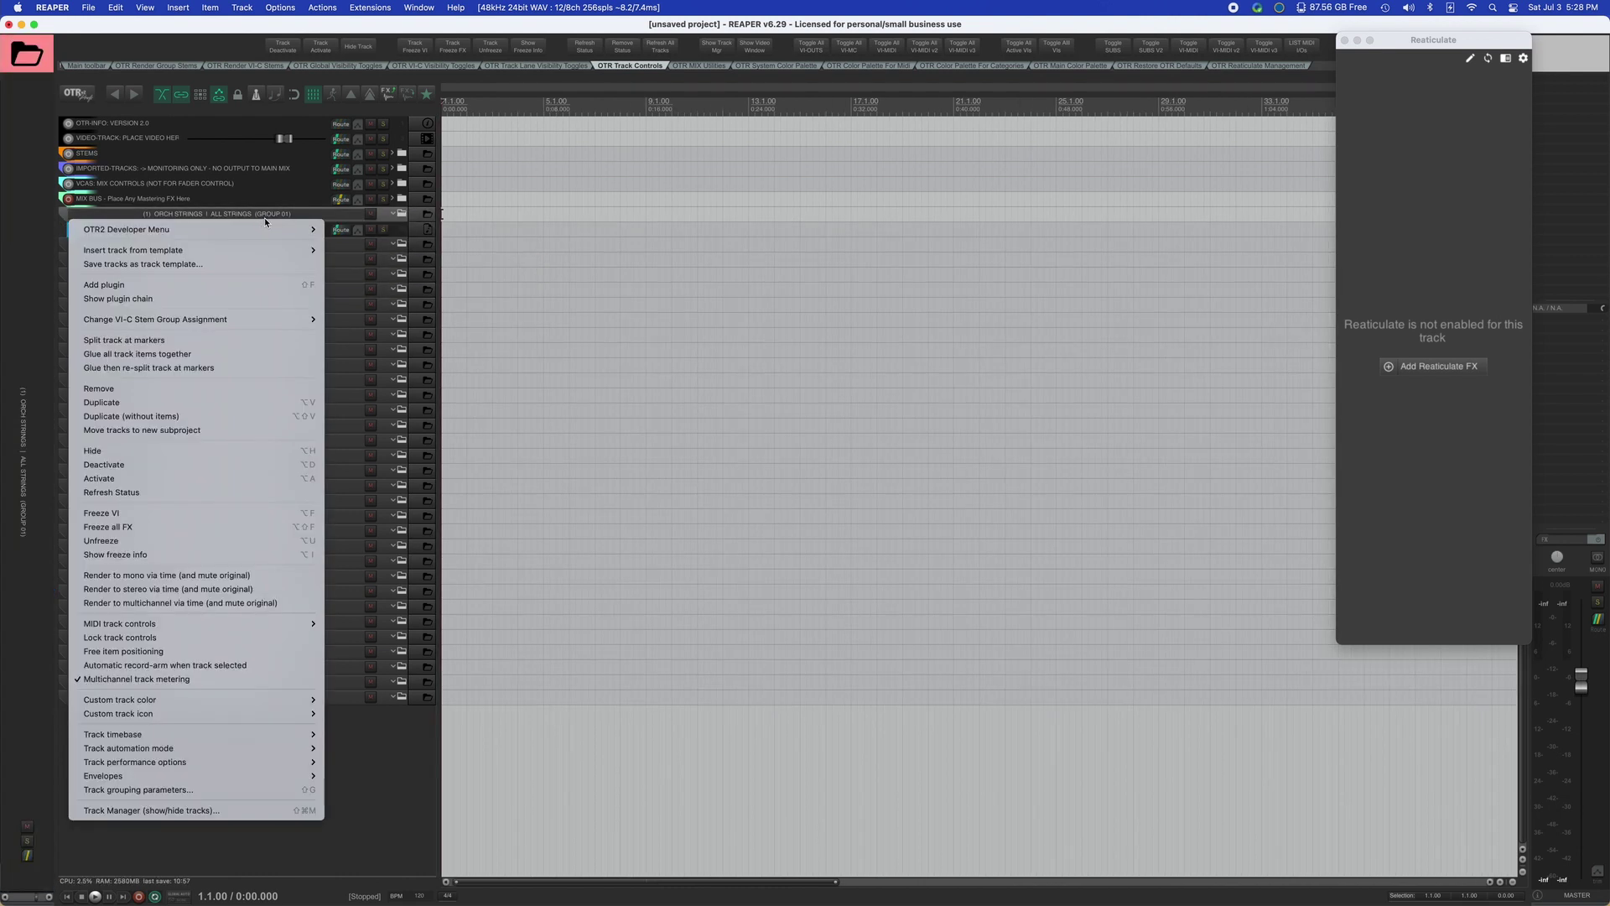
{"action": "mouse_move", "coordinate": [398, 305]}
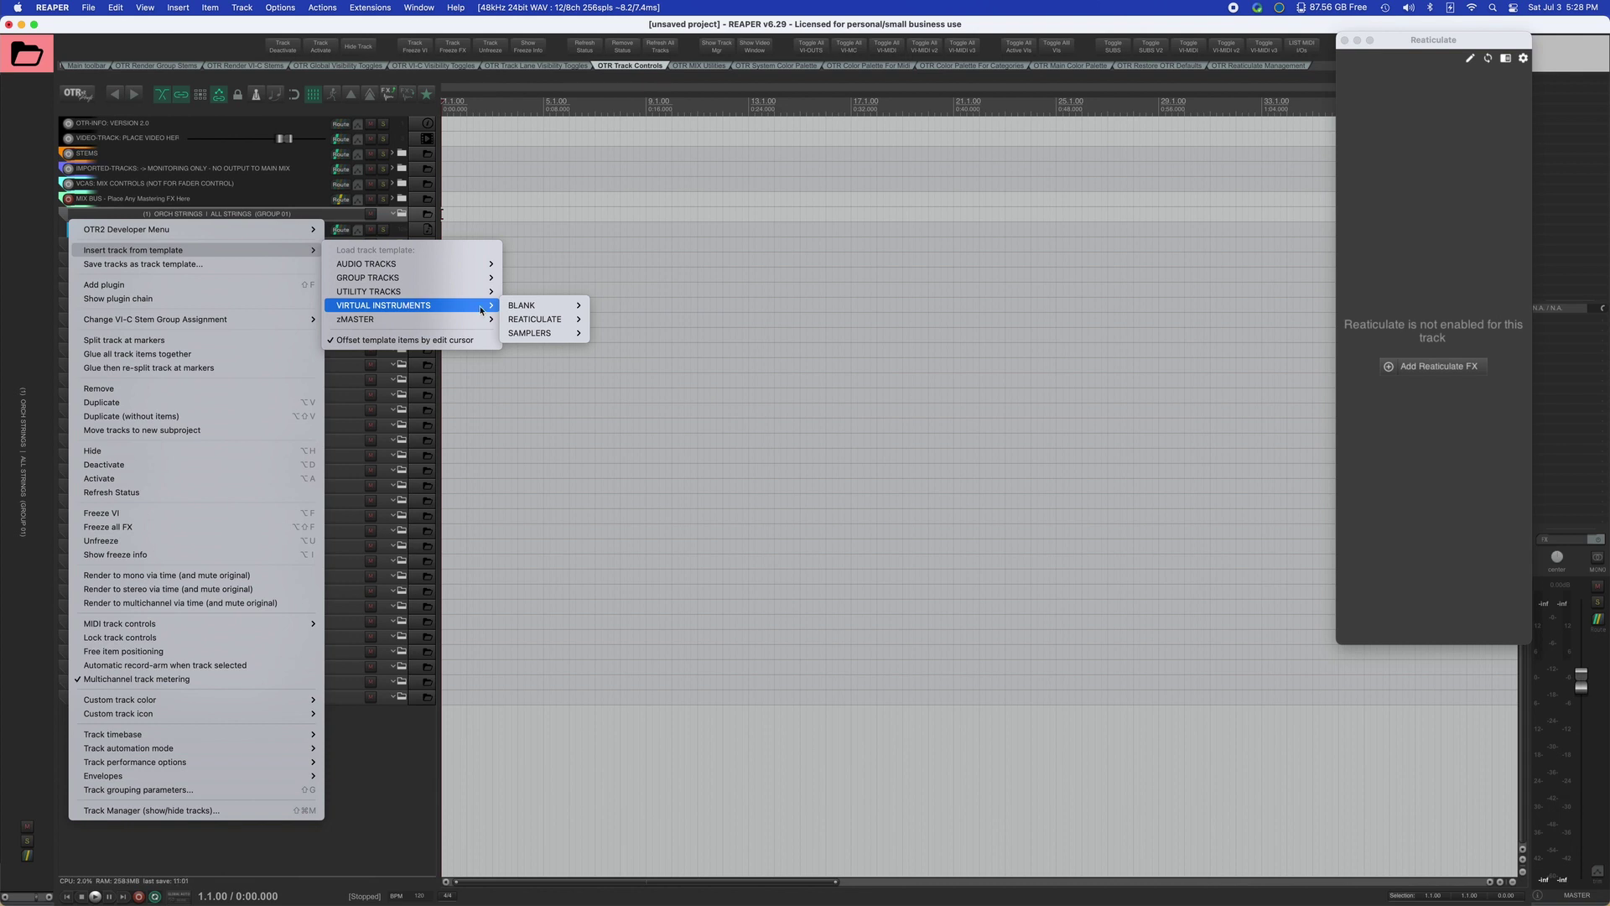
{"action": "mouse_move", "coordinate": [542, 334]}
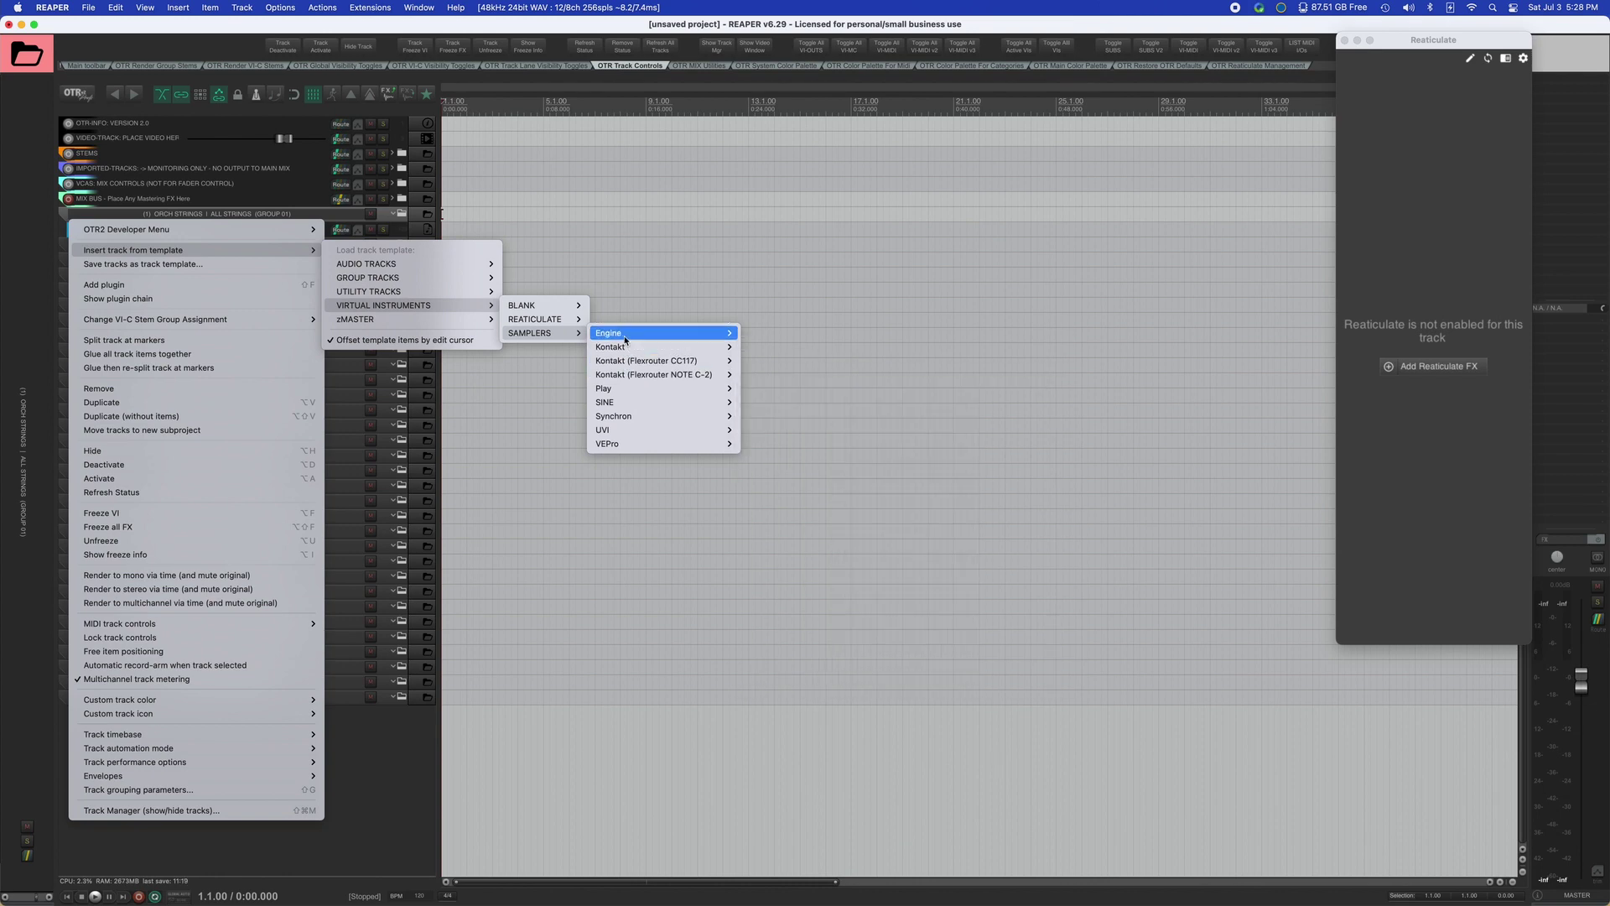
{"action": "mouse_move", "coordinate": [627, 347]}
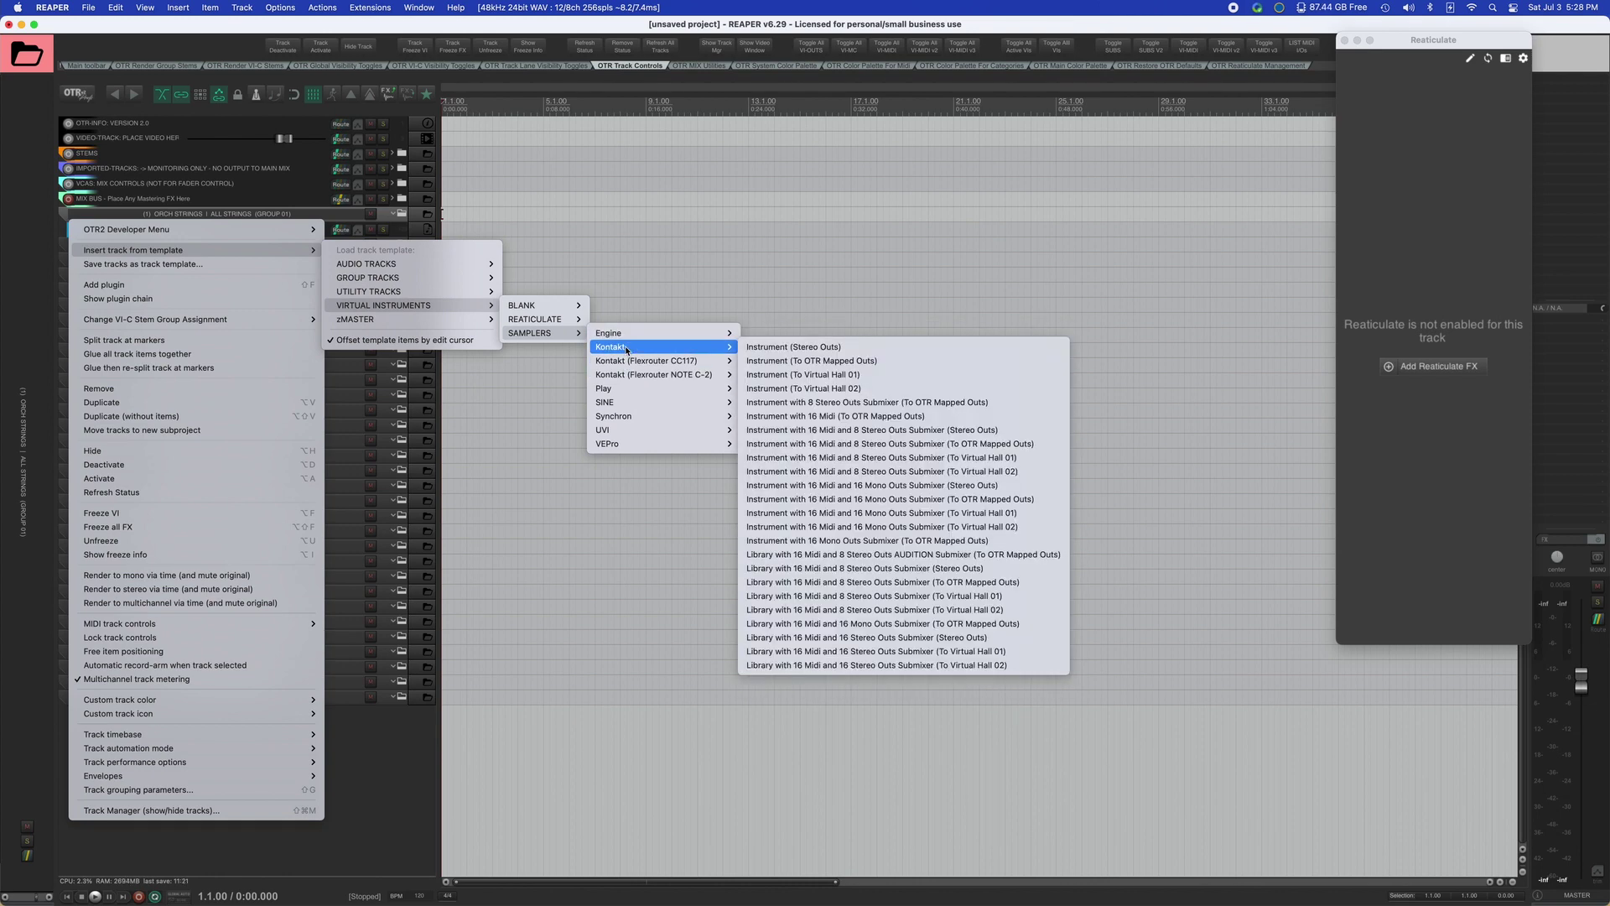
{"action": "left_click", "coordinate": [771, 348]}
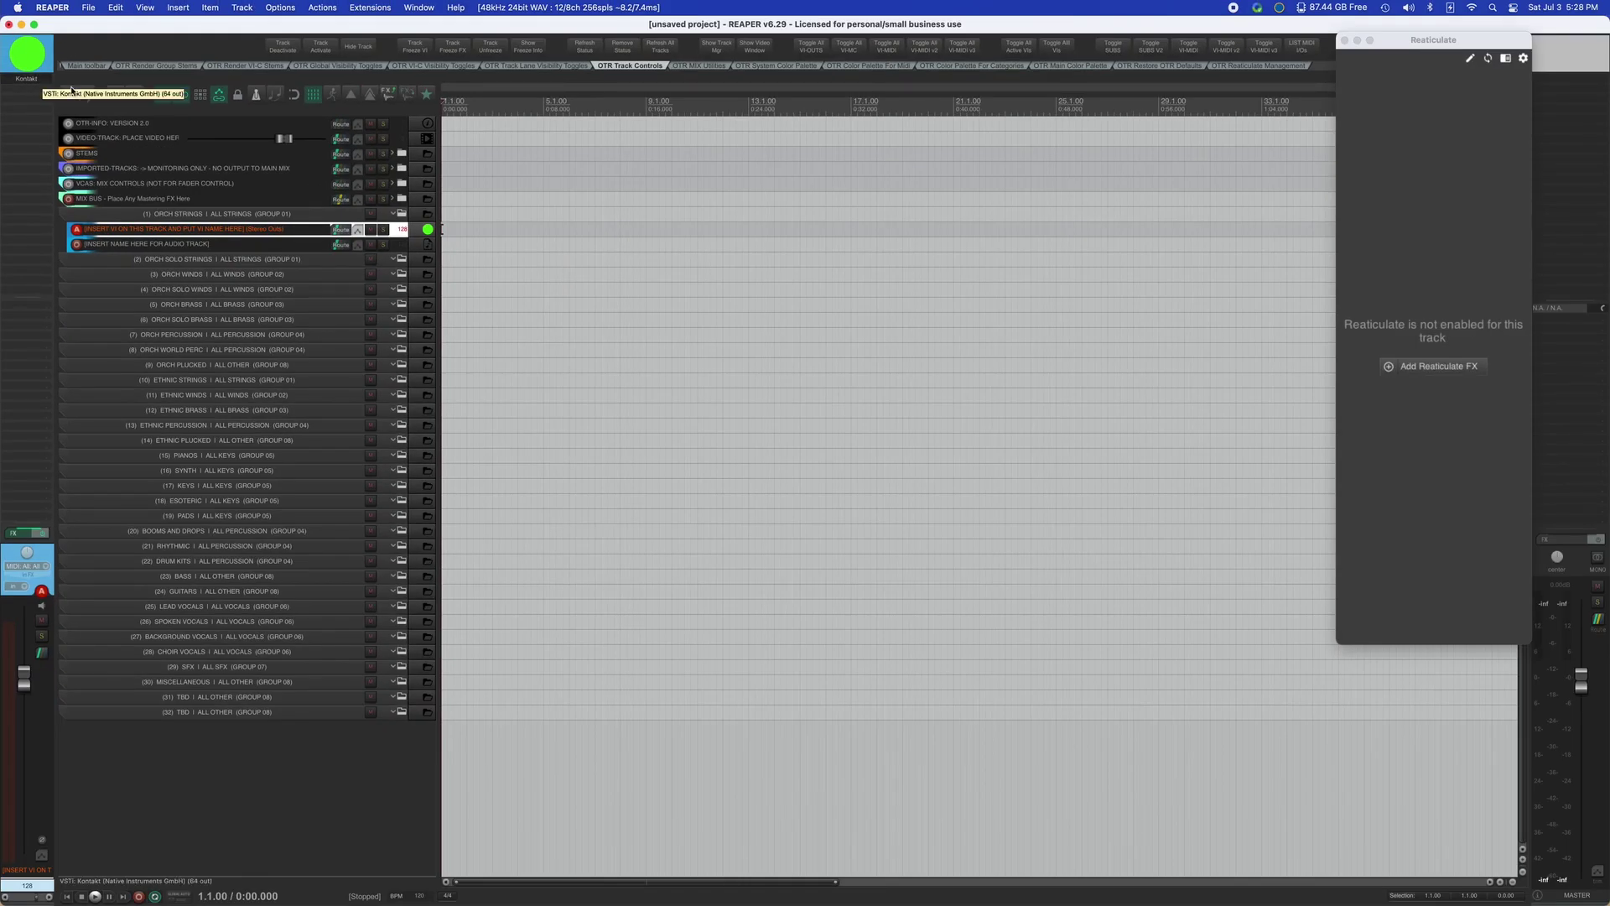
Load Analog Dreams.nki from the Kontakt library on the new instrument track, then close Kontakt.
{"action": "left_click", "coordinate": [118, 102]}
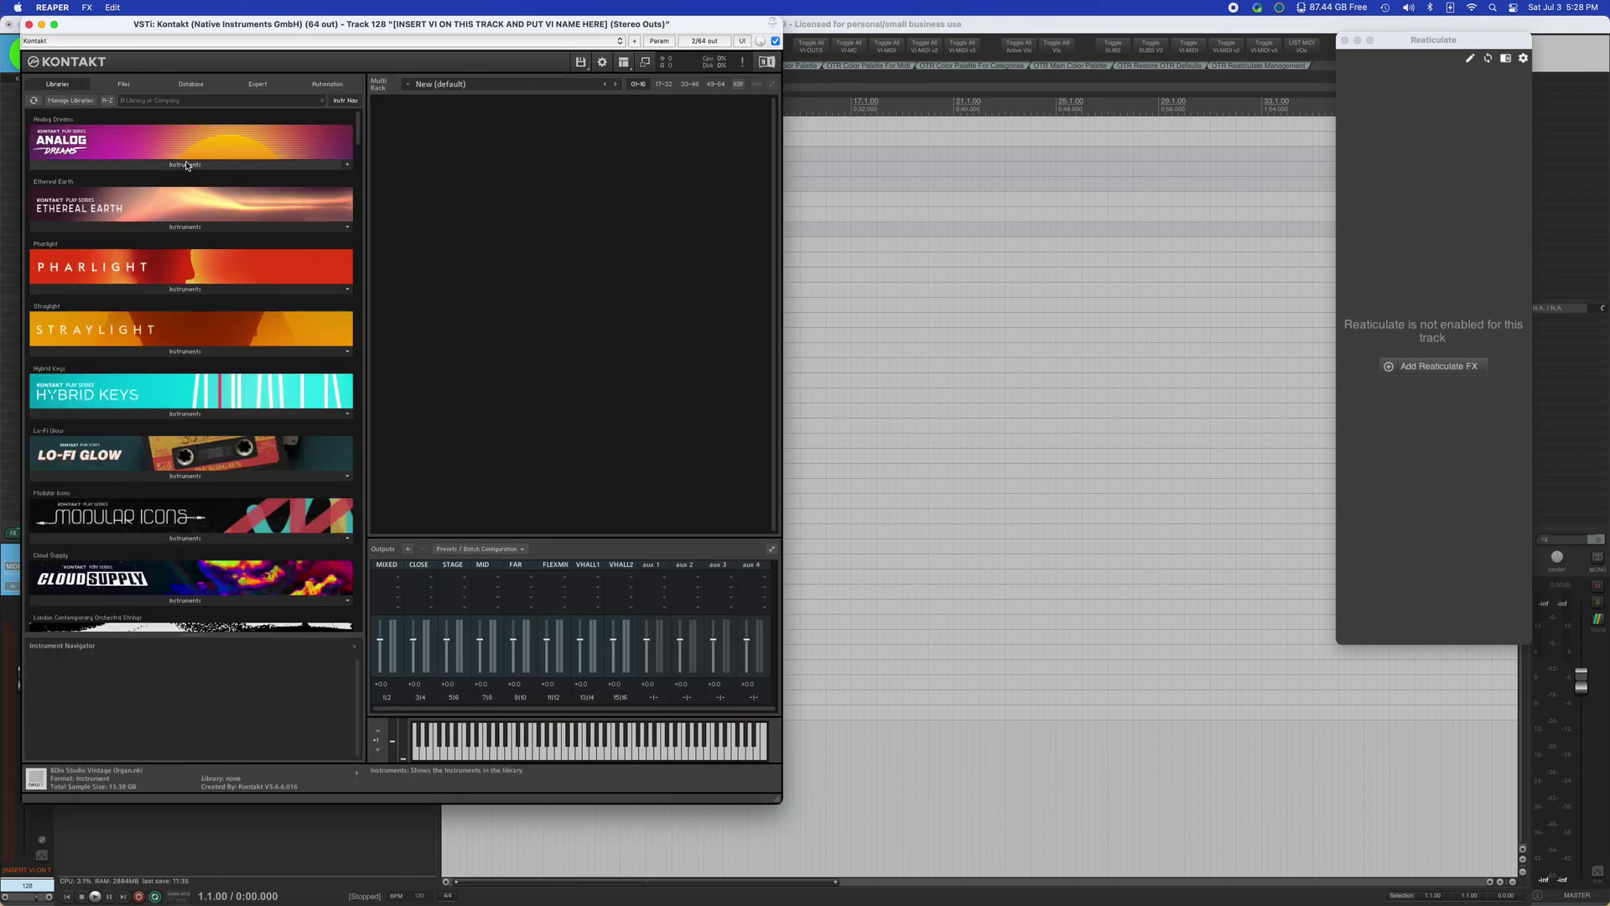
{"action": "left_click", "coordinate": [187, 165]}
{"action": "double_click", "coordinate": [77, 191]}
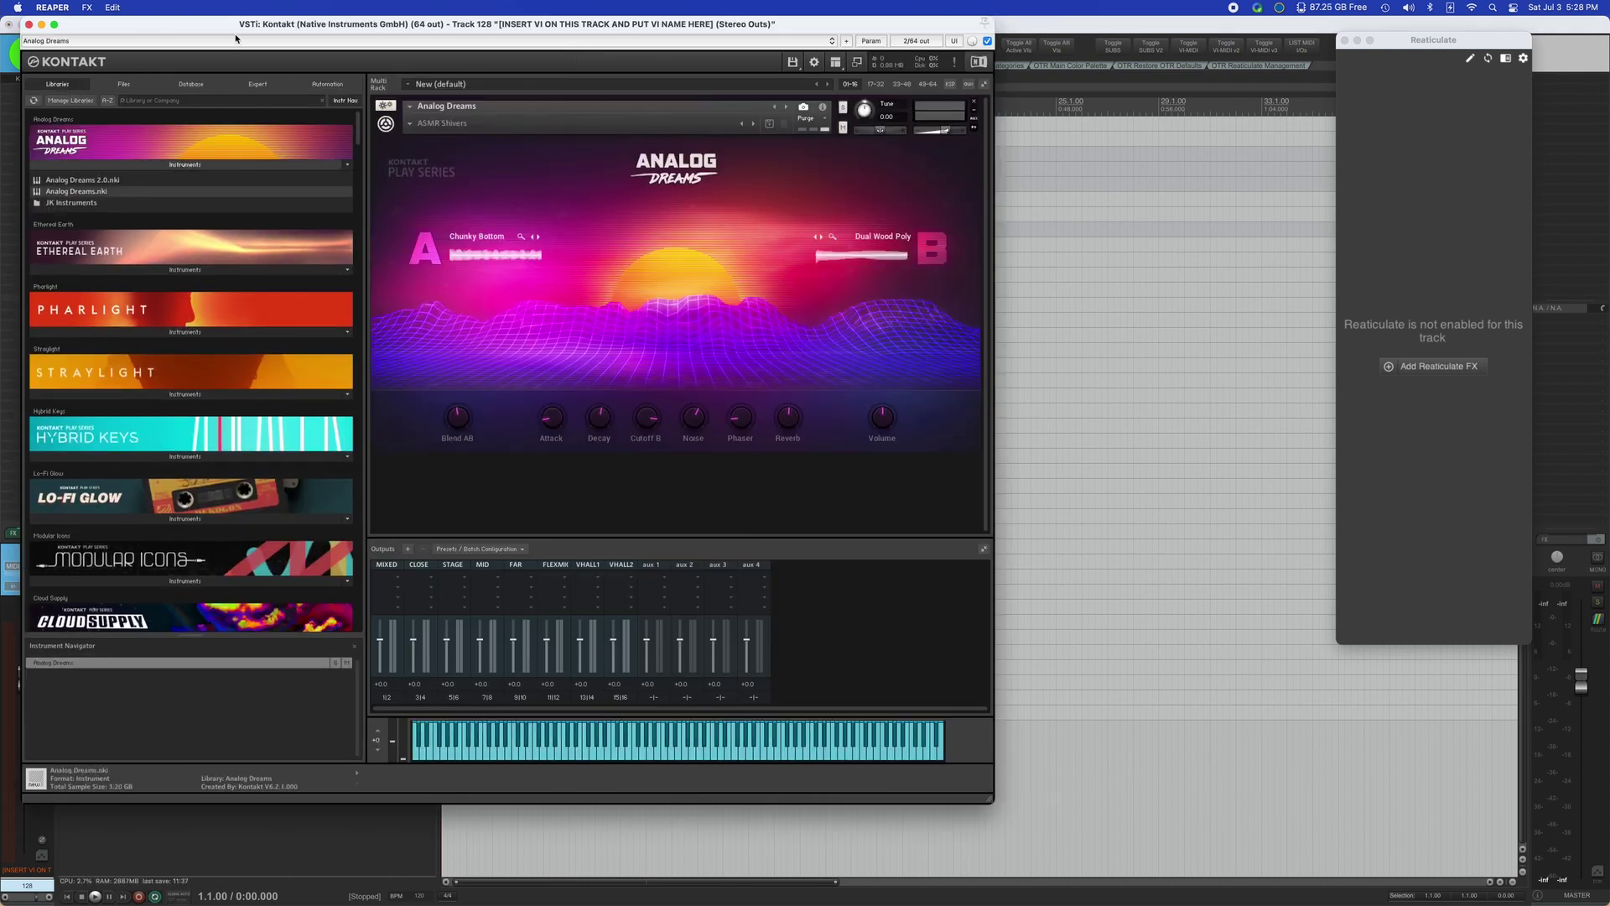
{"action": "left_click", "coordinate": [30, 24]}
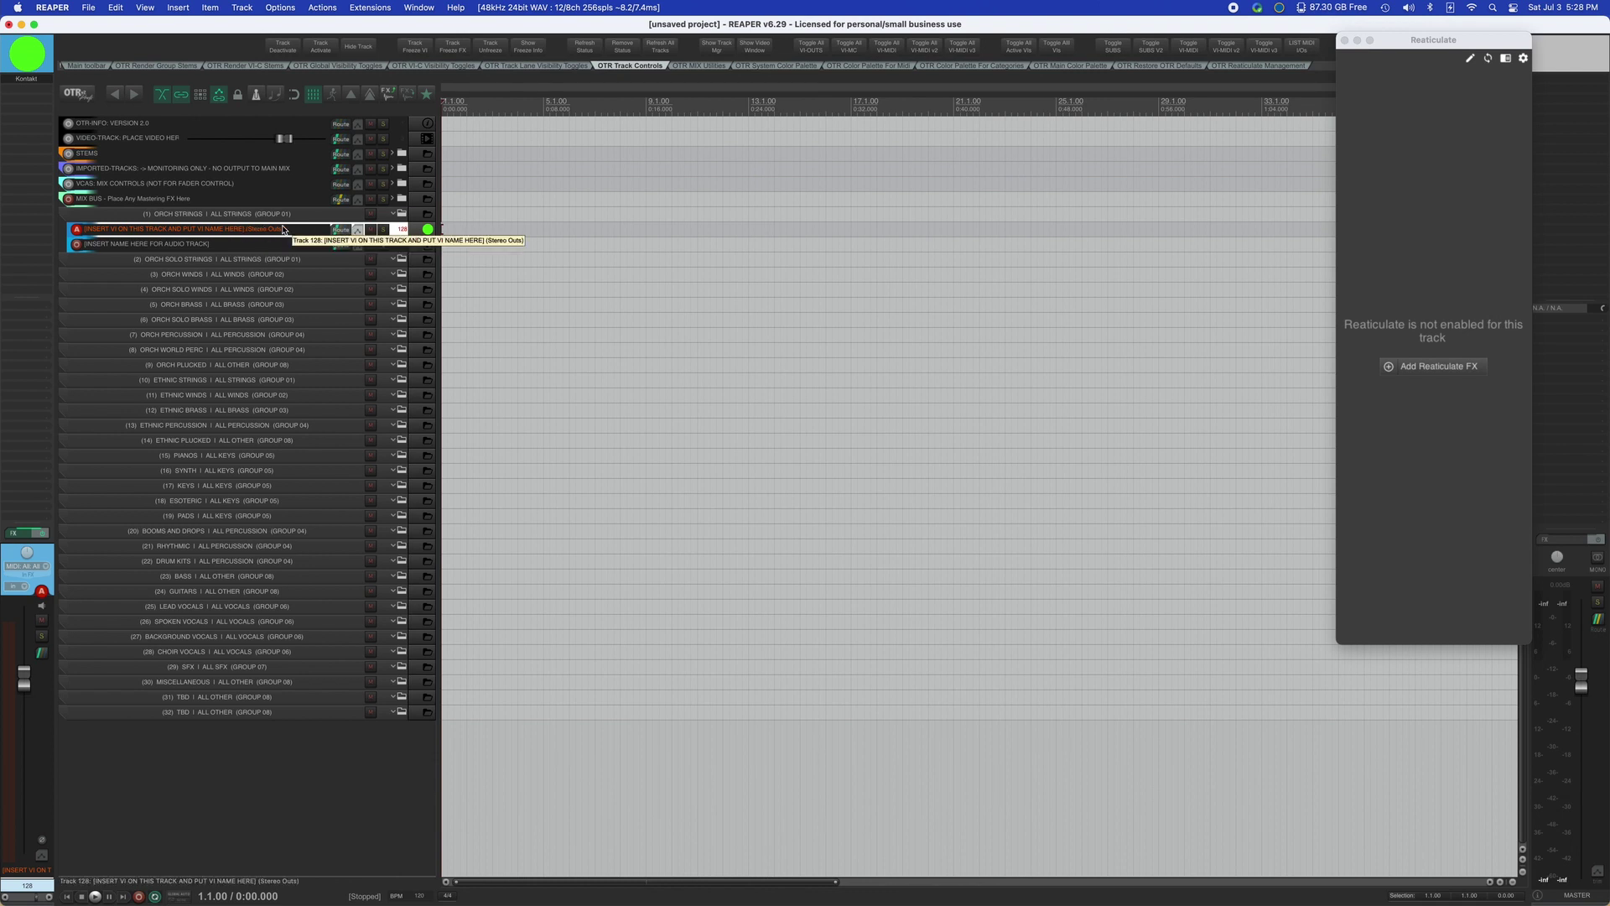
Record a short MIDI take on the Kontakt track, then enlarge and restore its height.
{"action": "key", "text": "super+r"}
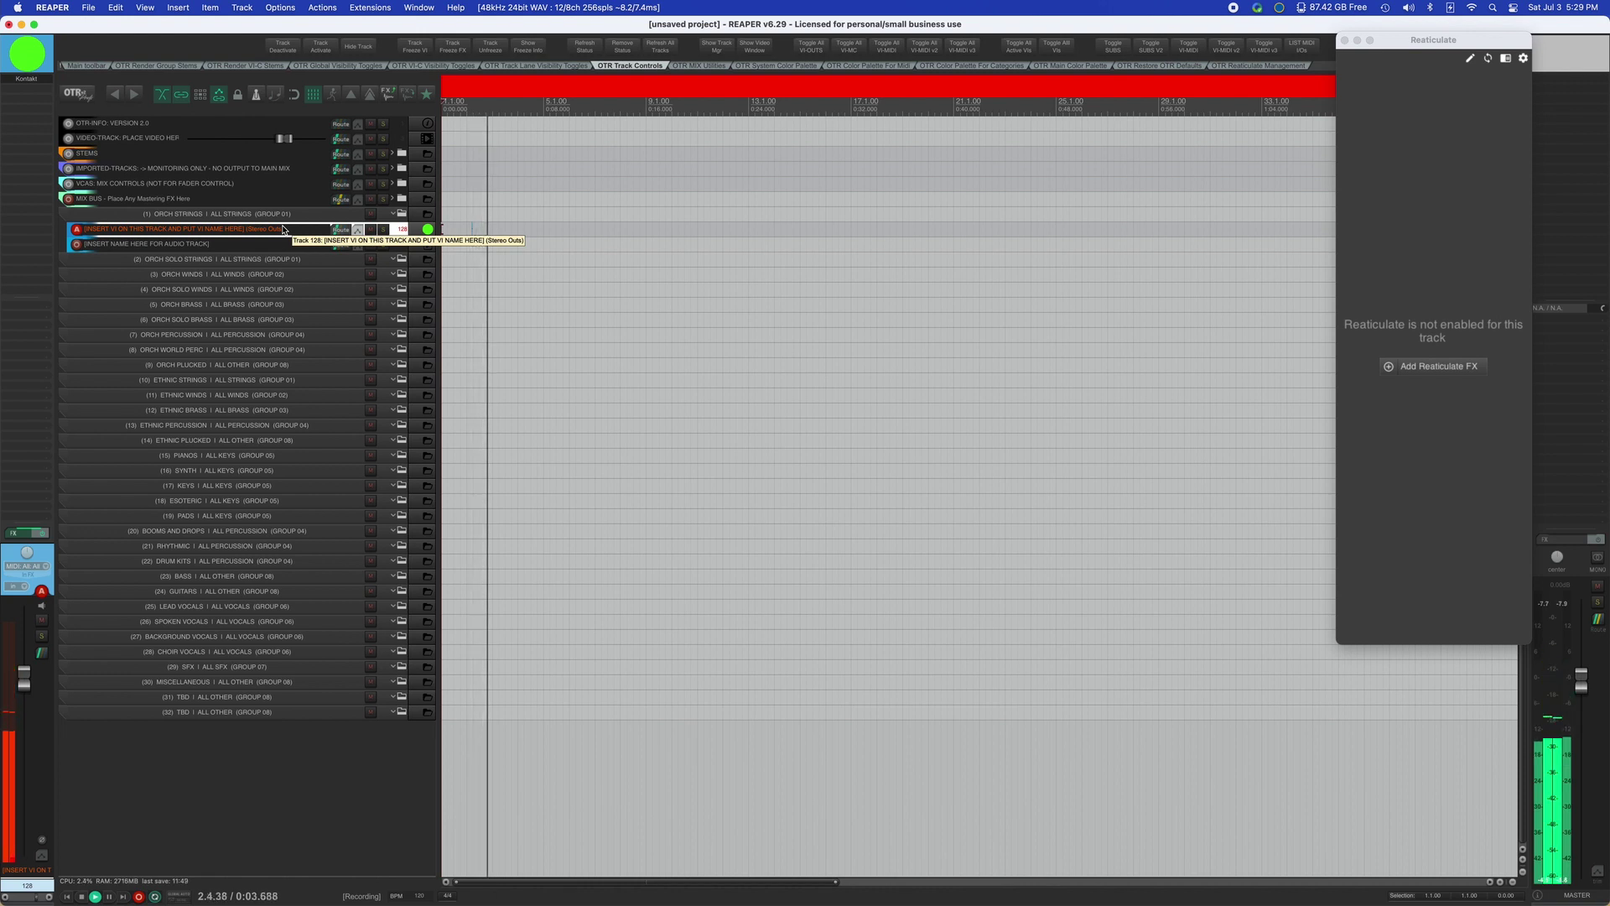
{"action": "key", "text": "space"}
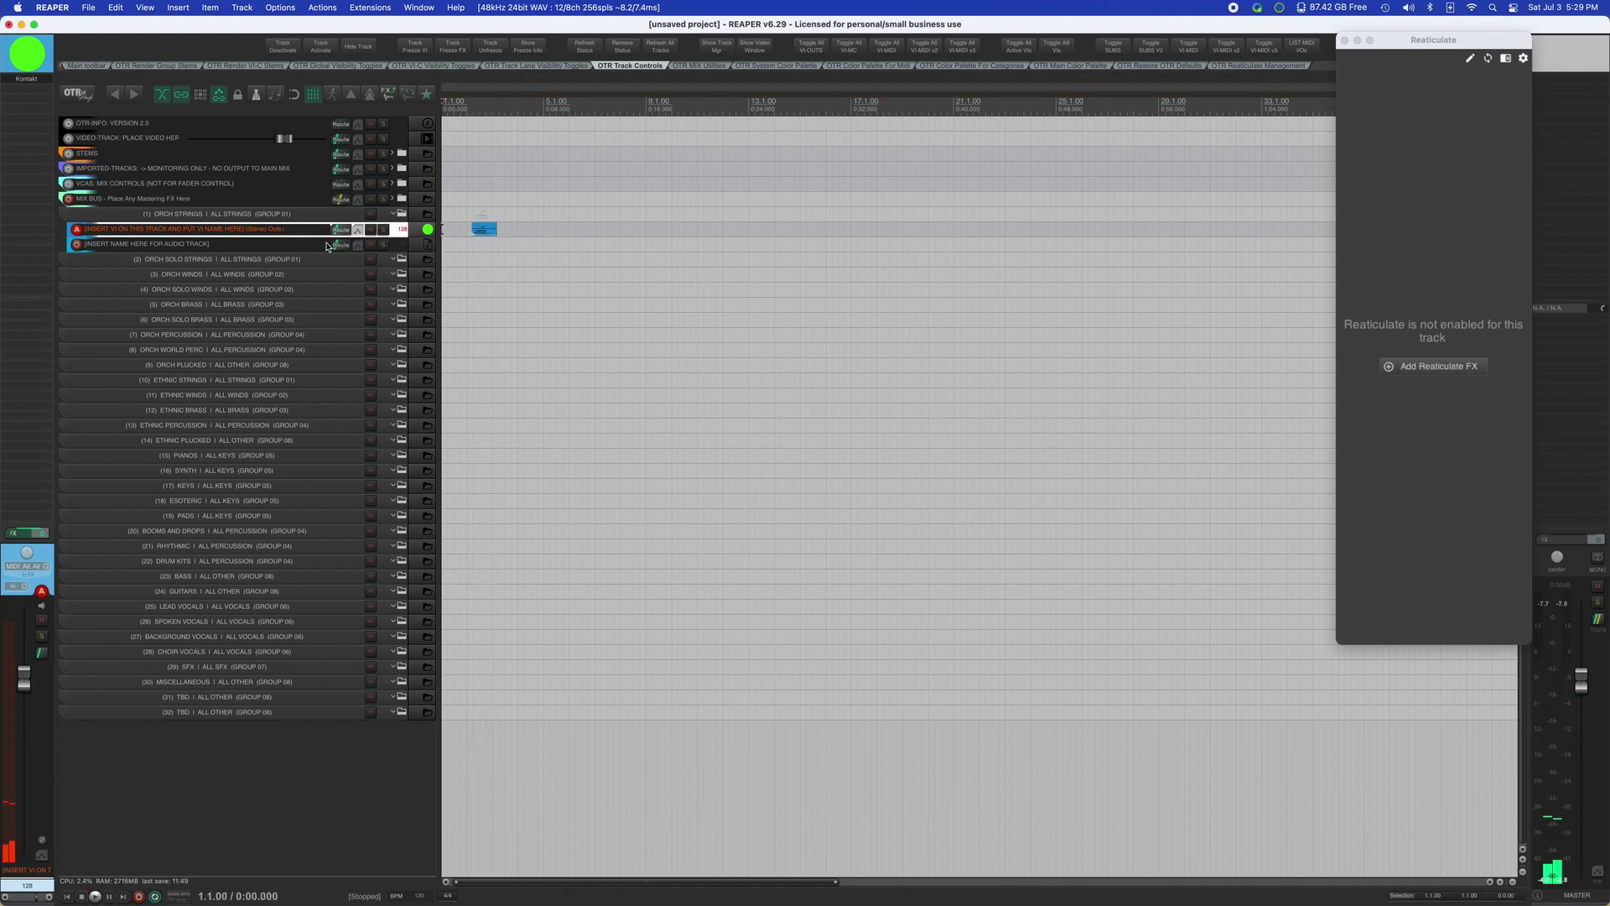
{"action": "left_click_drag", "start_coordinate": [327, 246], "coordinate": [327, 303]}
{"action": "scroll", "coordinate": [521, 271], "scroll_direction": "up", "scroll_amount": 3}
{"action": "scroll", "coordinate": [522, 271], "scroll_direction": "up", "scroll_amount": 1}
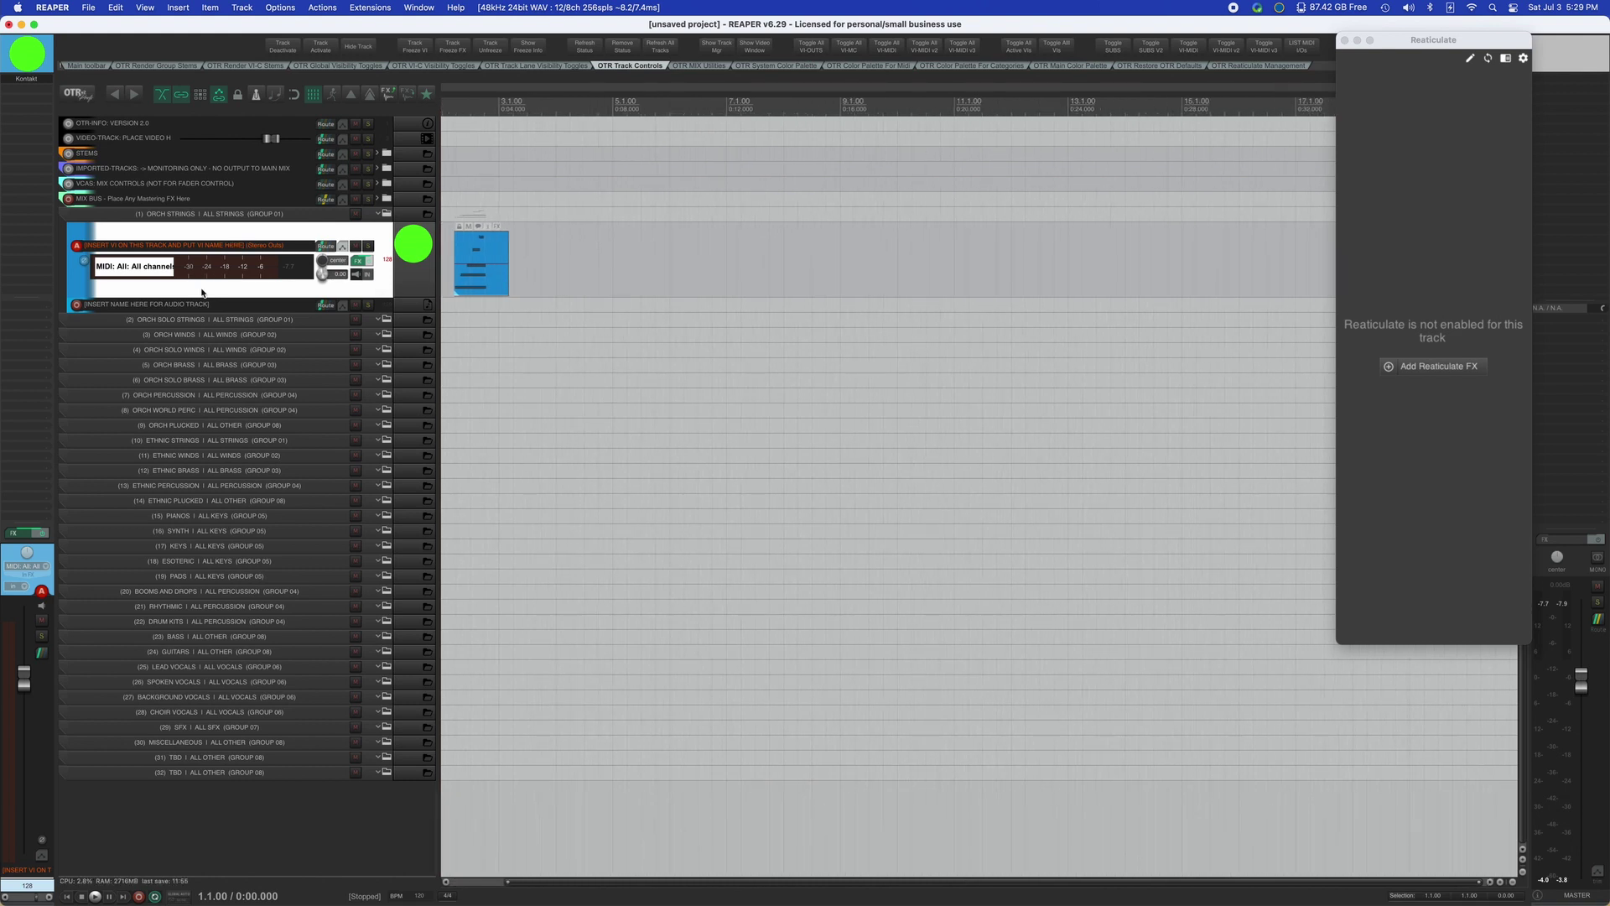
{"action": "left_click_drag", "start_coordinate": [201, 295], "coordinate": [202, 233]}
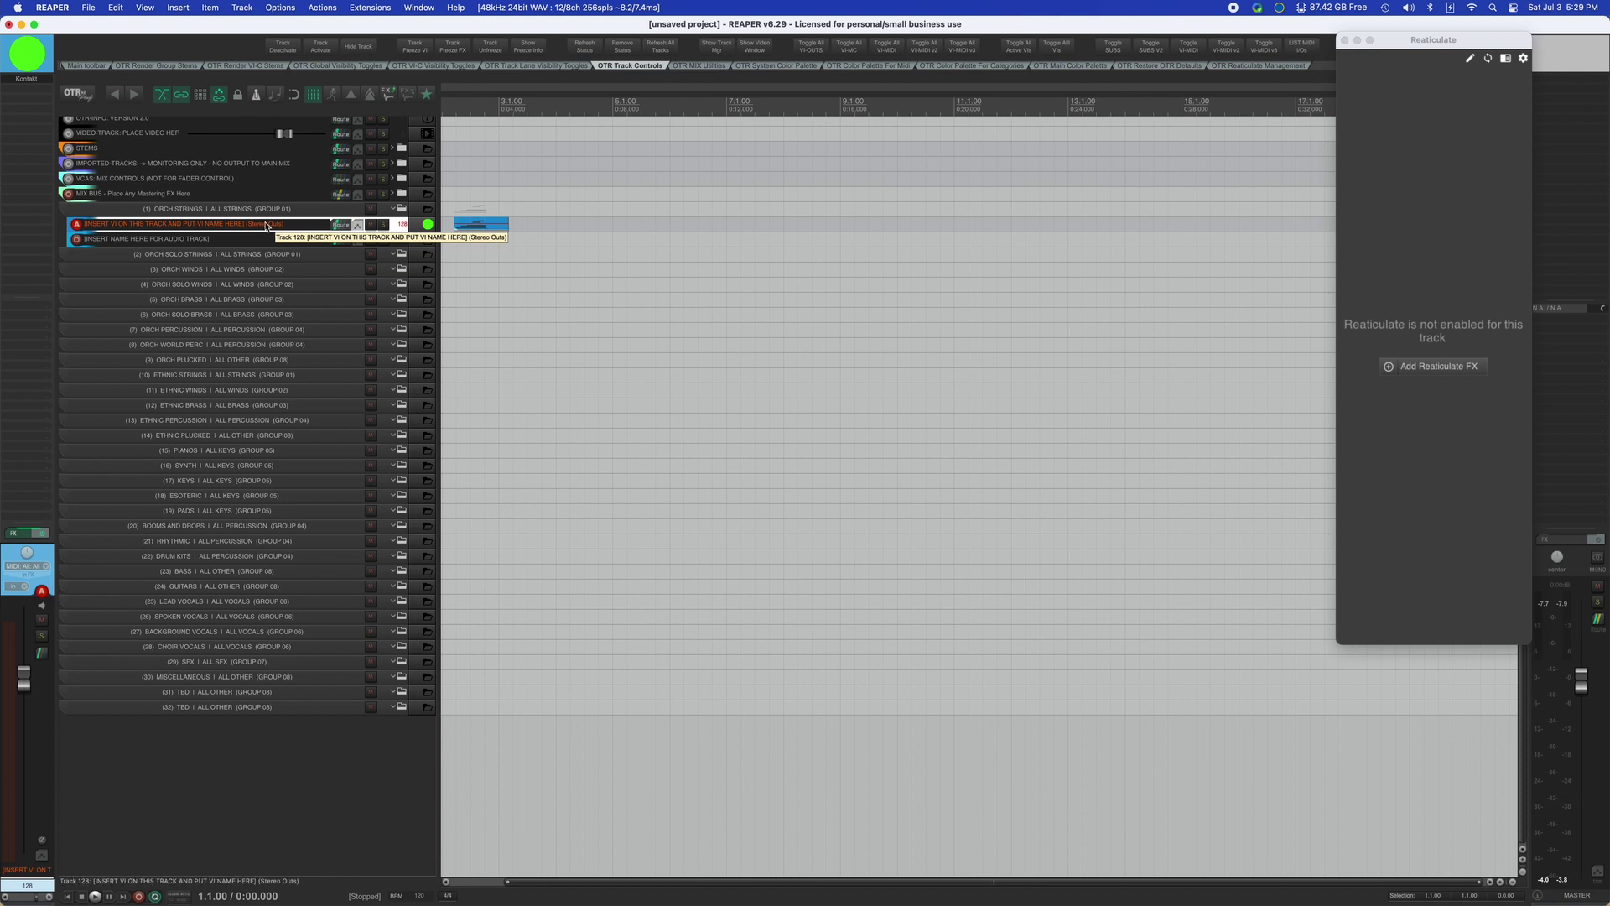
Freeze the Kontakt instrument track with Ctrl+Shift+F, then revert it using undo.
{"action": "key", "text": "ctrl+shift+f"}
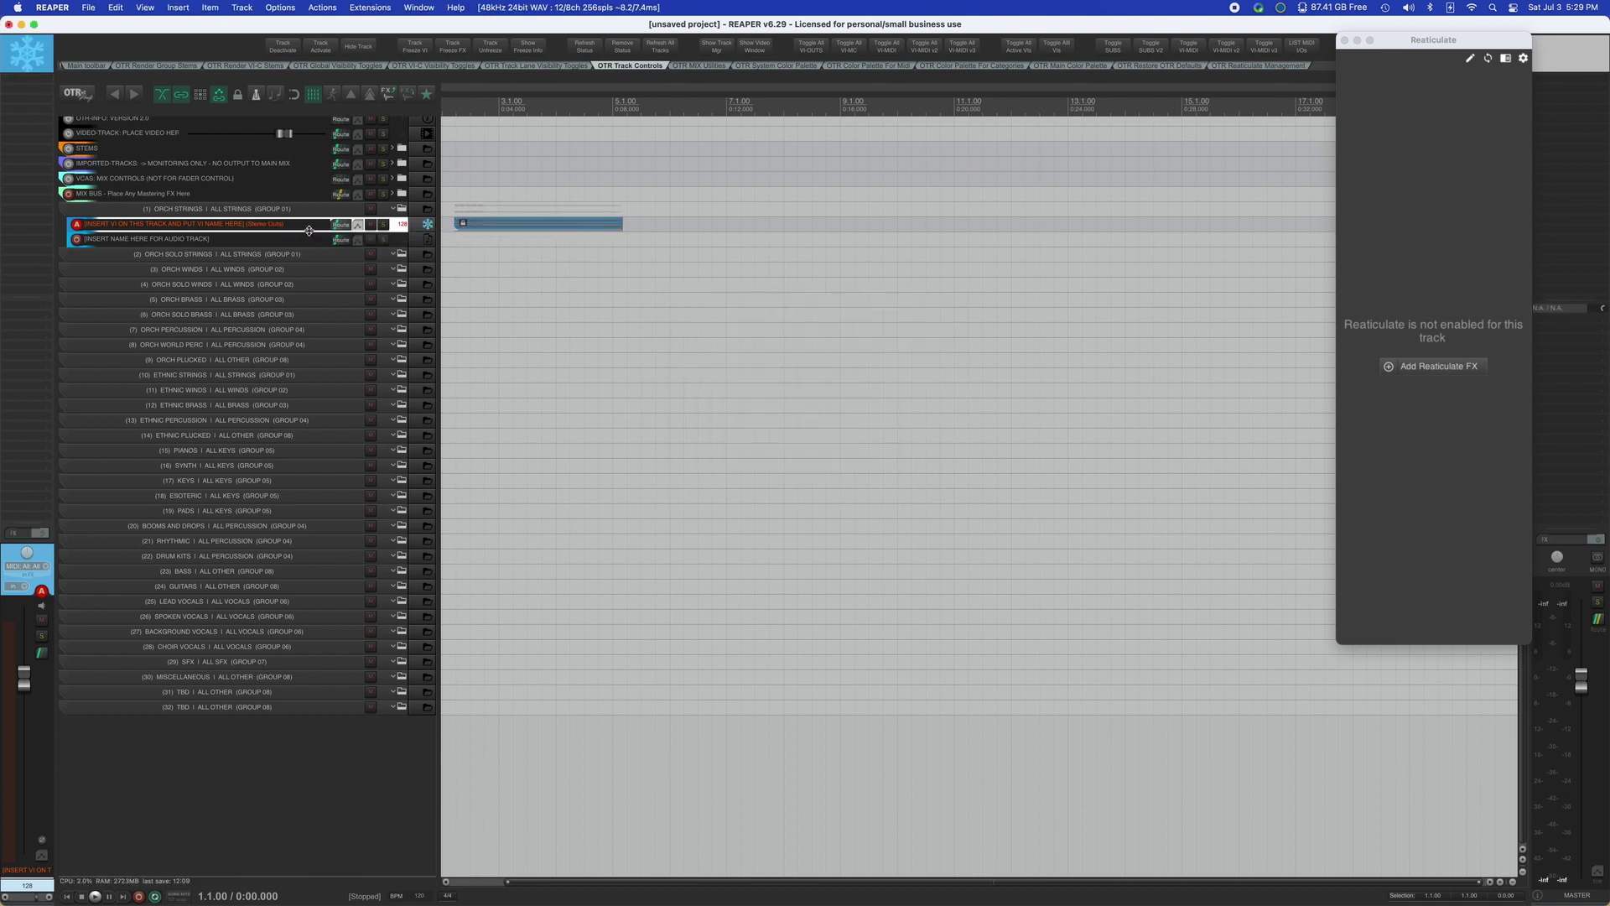
{"action": "key", "text": "ctrl+z"}
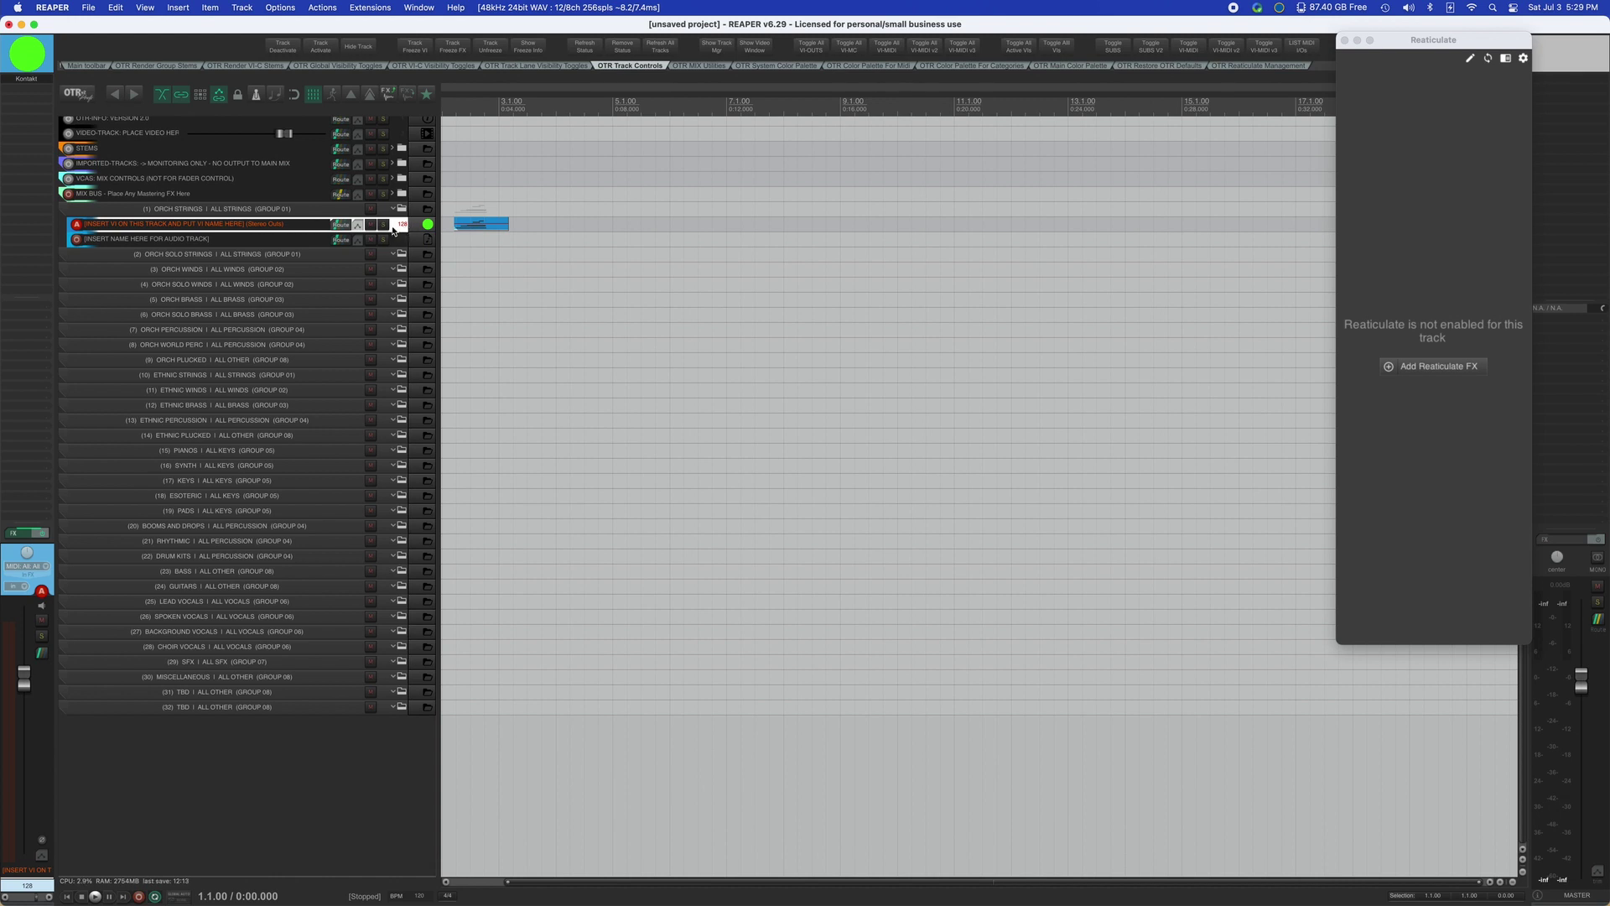
{"action": "key", "text": "ctrl+z"}
{"action": "key", "text": "ctrl+z"}
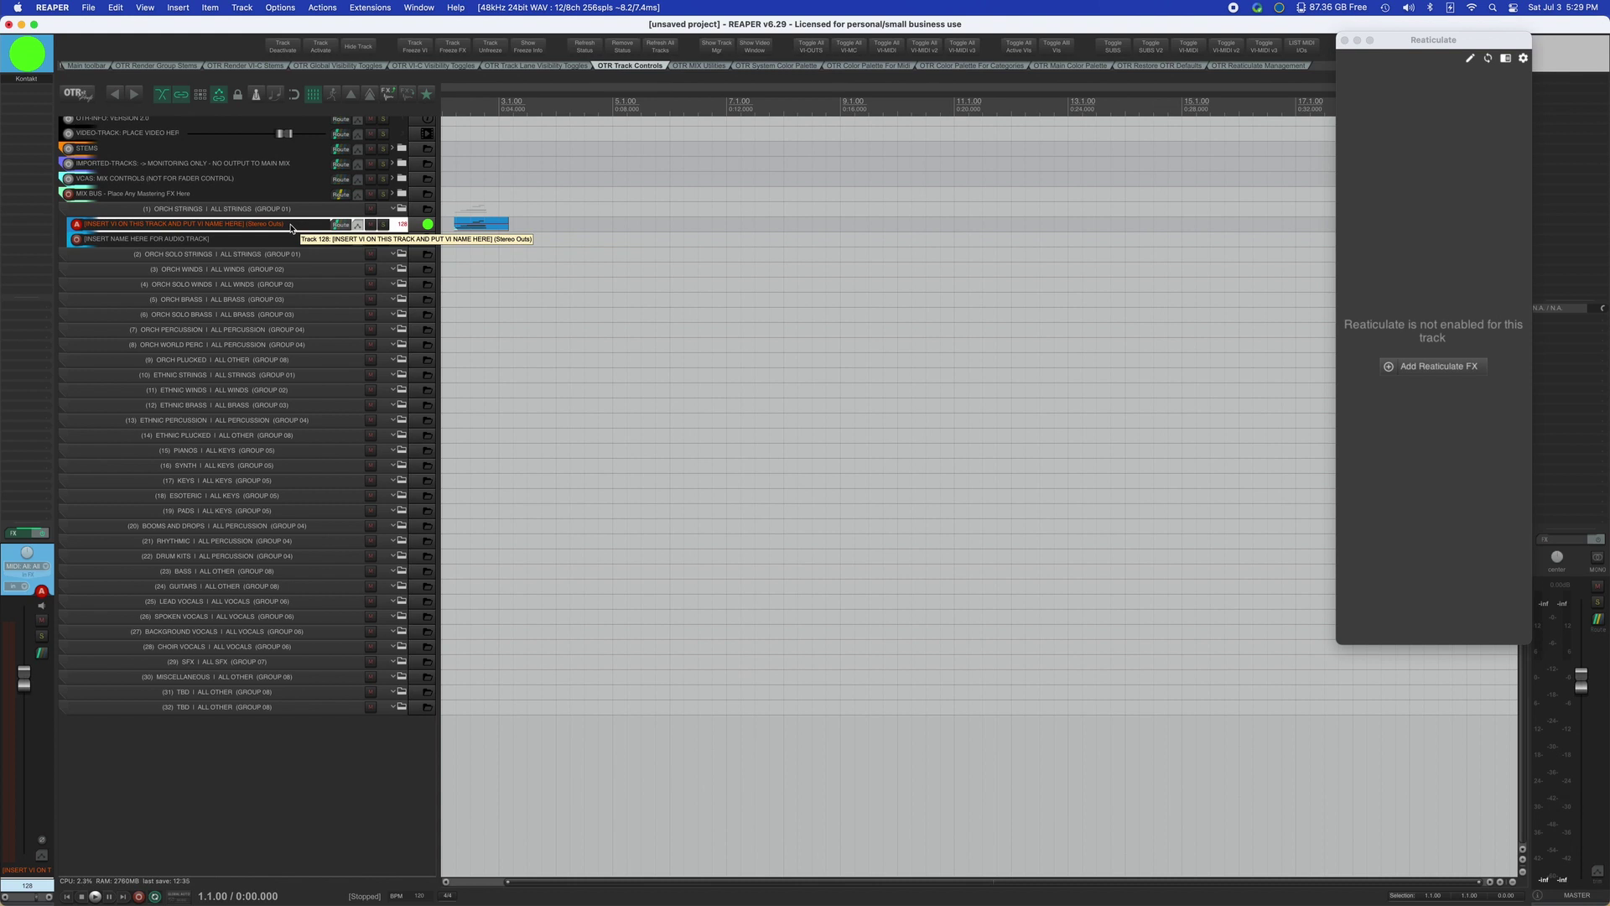
{"action": "scroll", "coordinate": [491, 288], "scroll_direction": "left", "scroll_amount": 3}
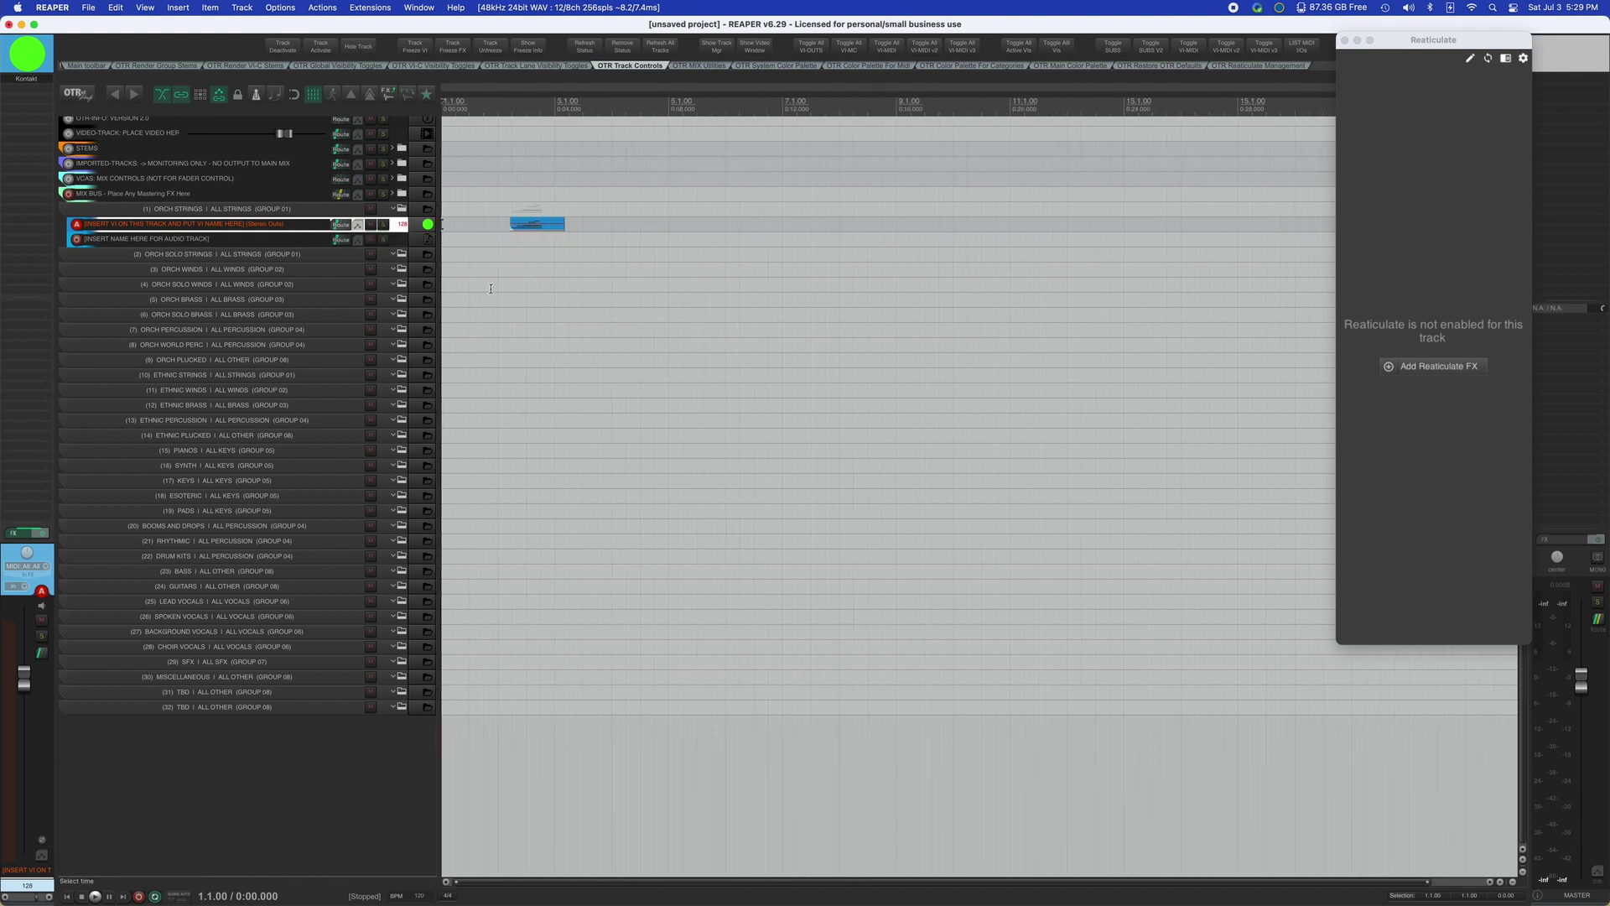
{"action": "scroll", "coordinate": [491, 289], "scroll_direction": "down", "scroll_amount": 2}
{"action": "left_click", "coordinate": [217, 242]}
{"action": "left_click", "coordinate": [221, 226]}
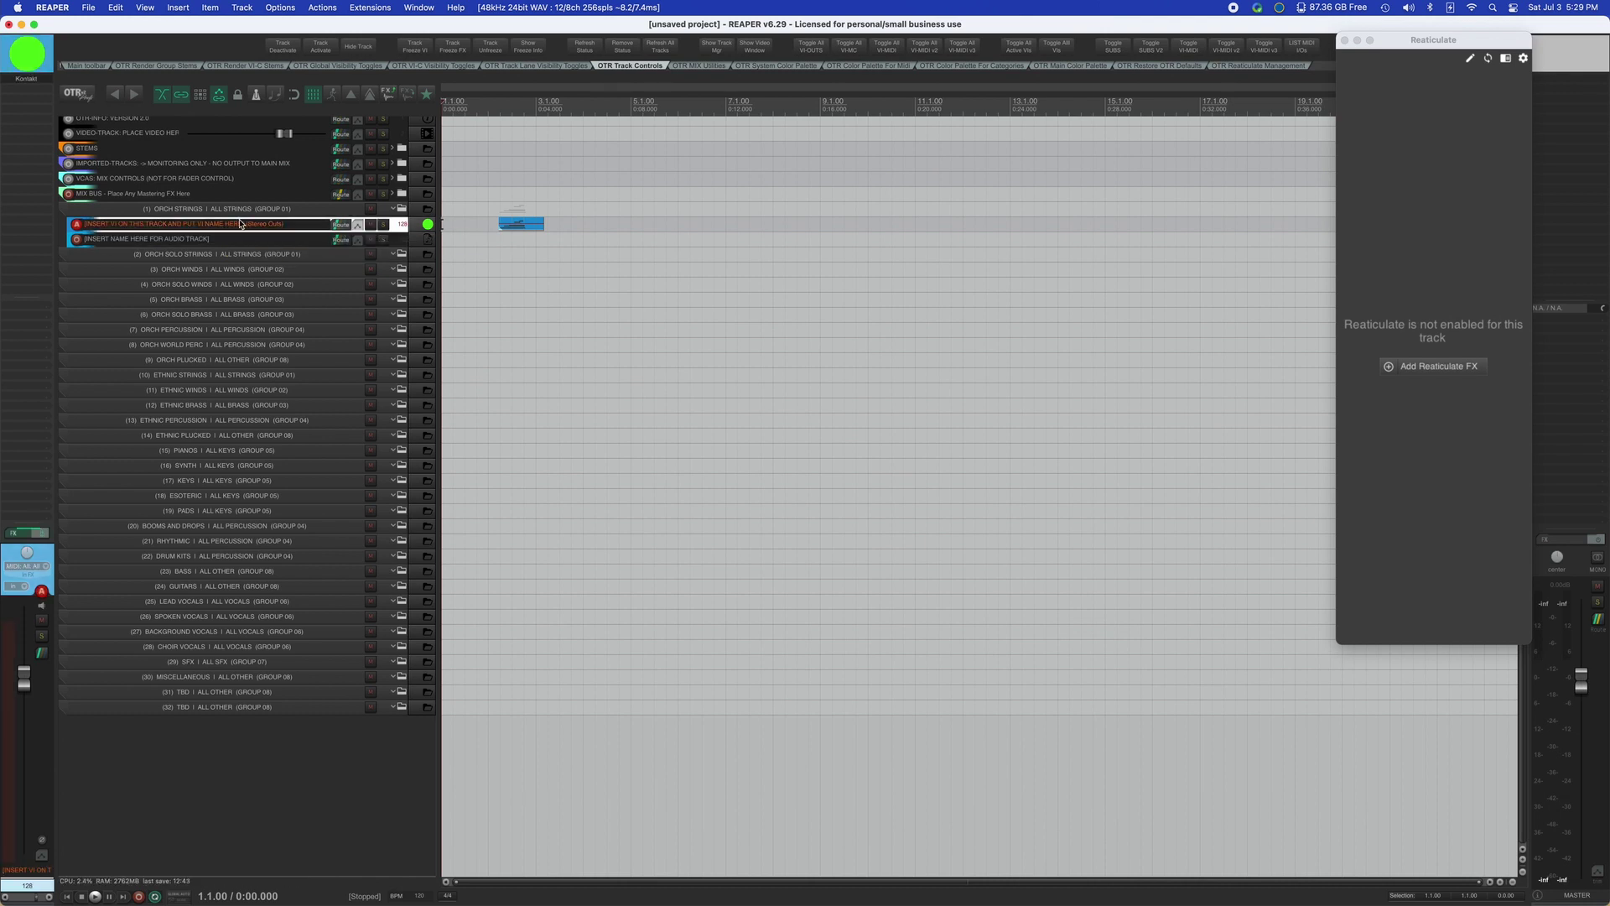
{"action": "left_click", "coordinate": [220, 253]}
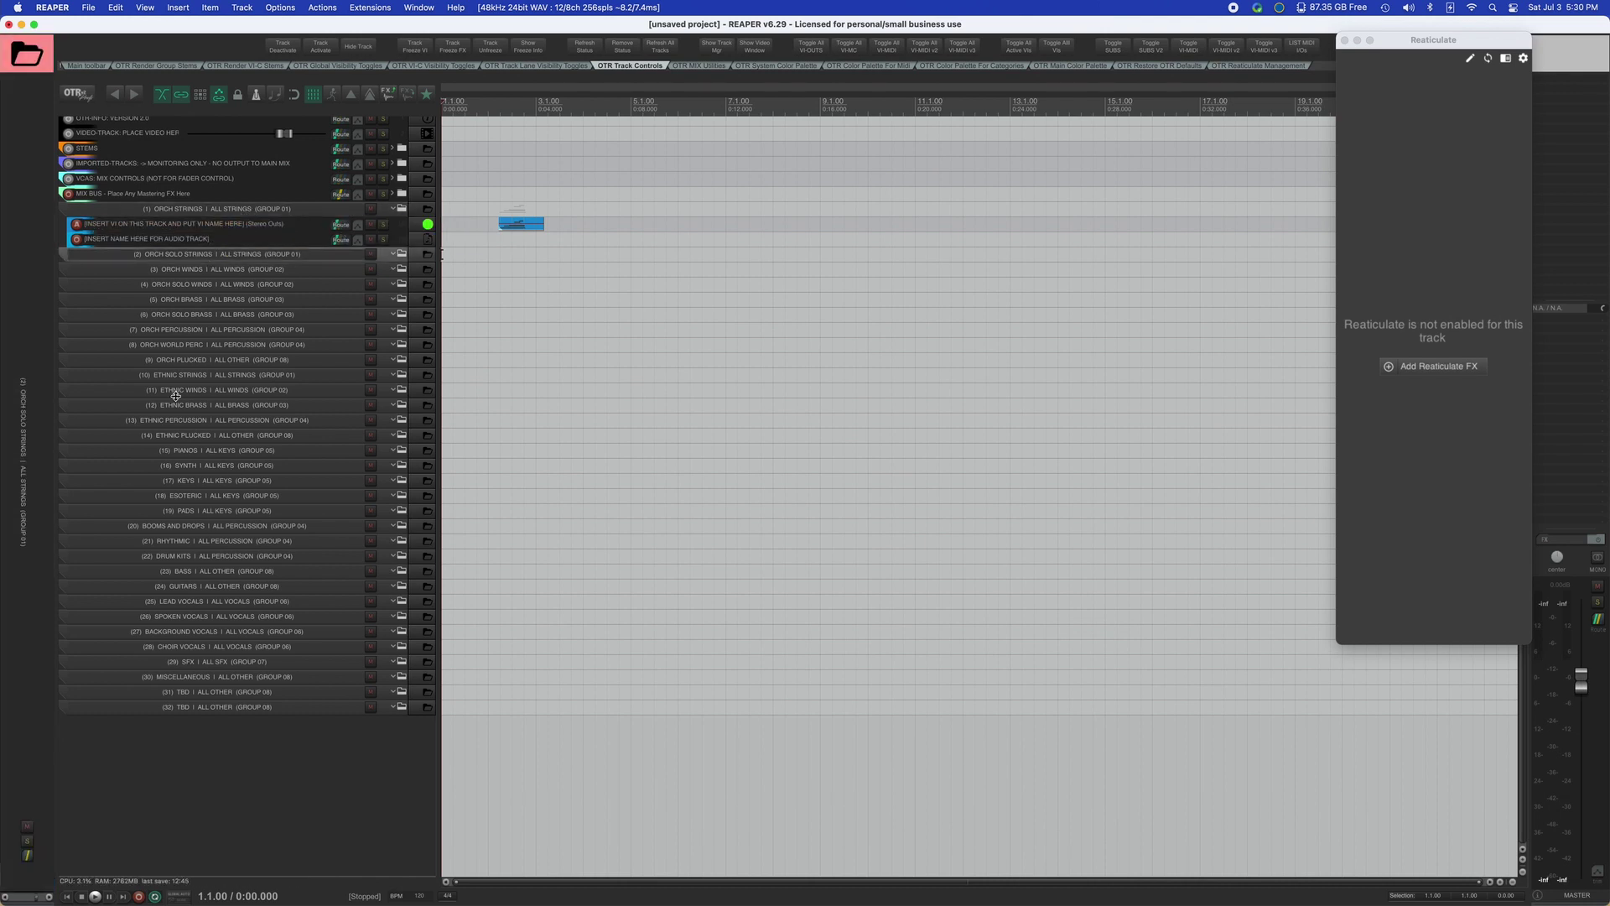
{"action": "left_click", "coordinate": [211, 210]}
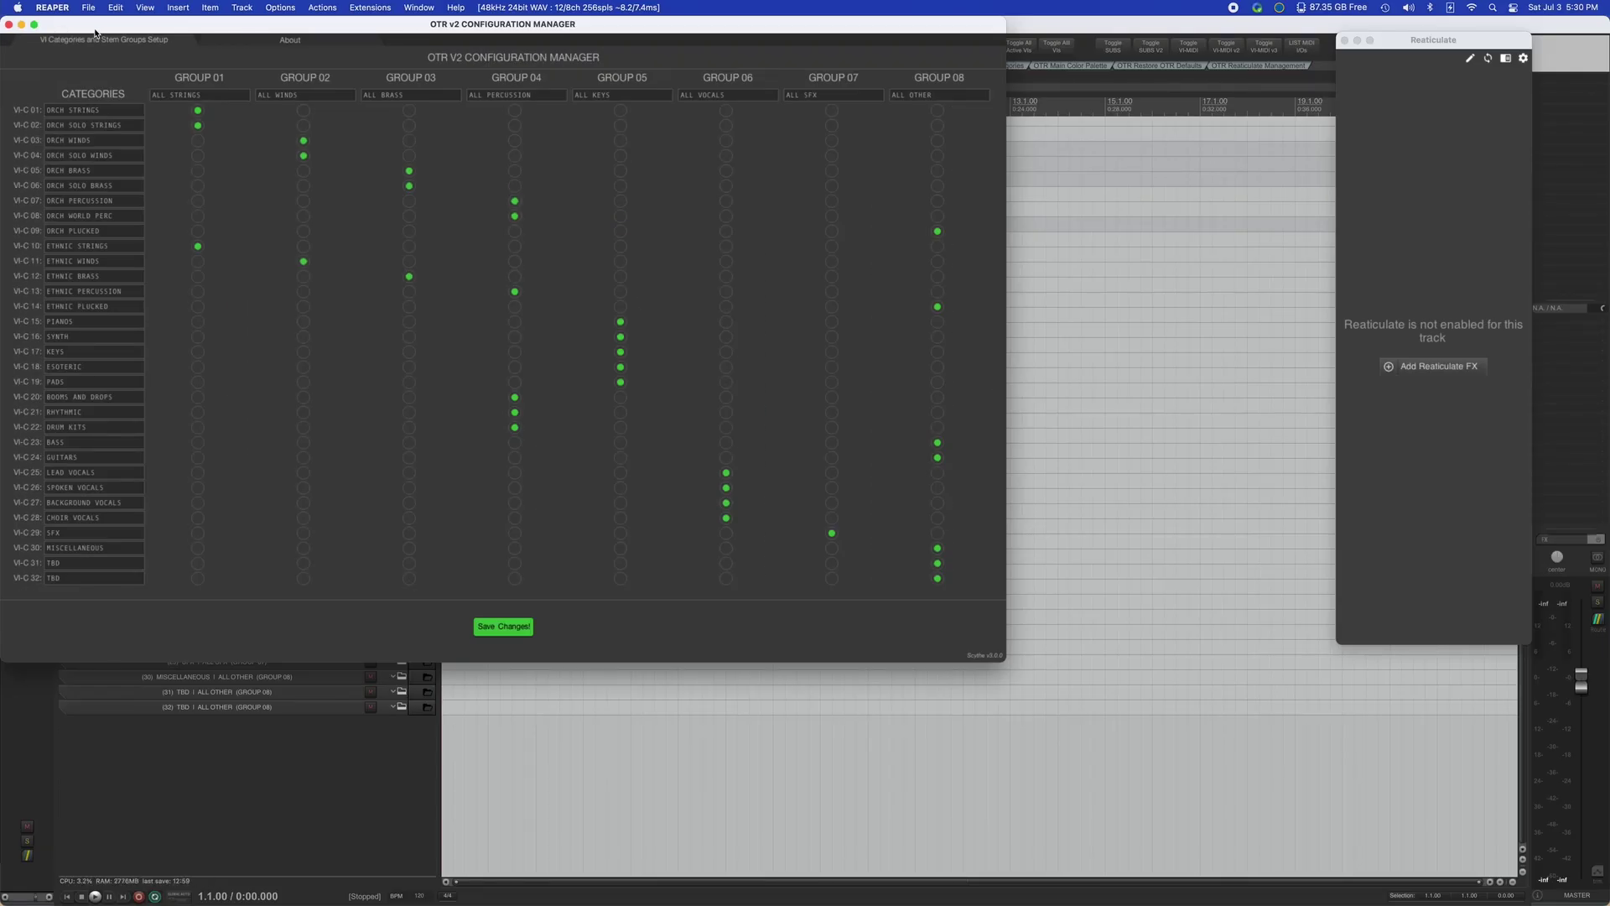
Paste new names for the first three categories and rename Group 01 to MASTER MIX.
{"action": "left_click_drag", "start_coordinate": [95, 32], "coordinate": [310, 75]}
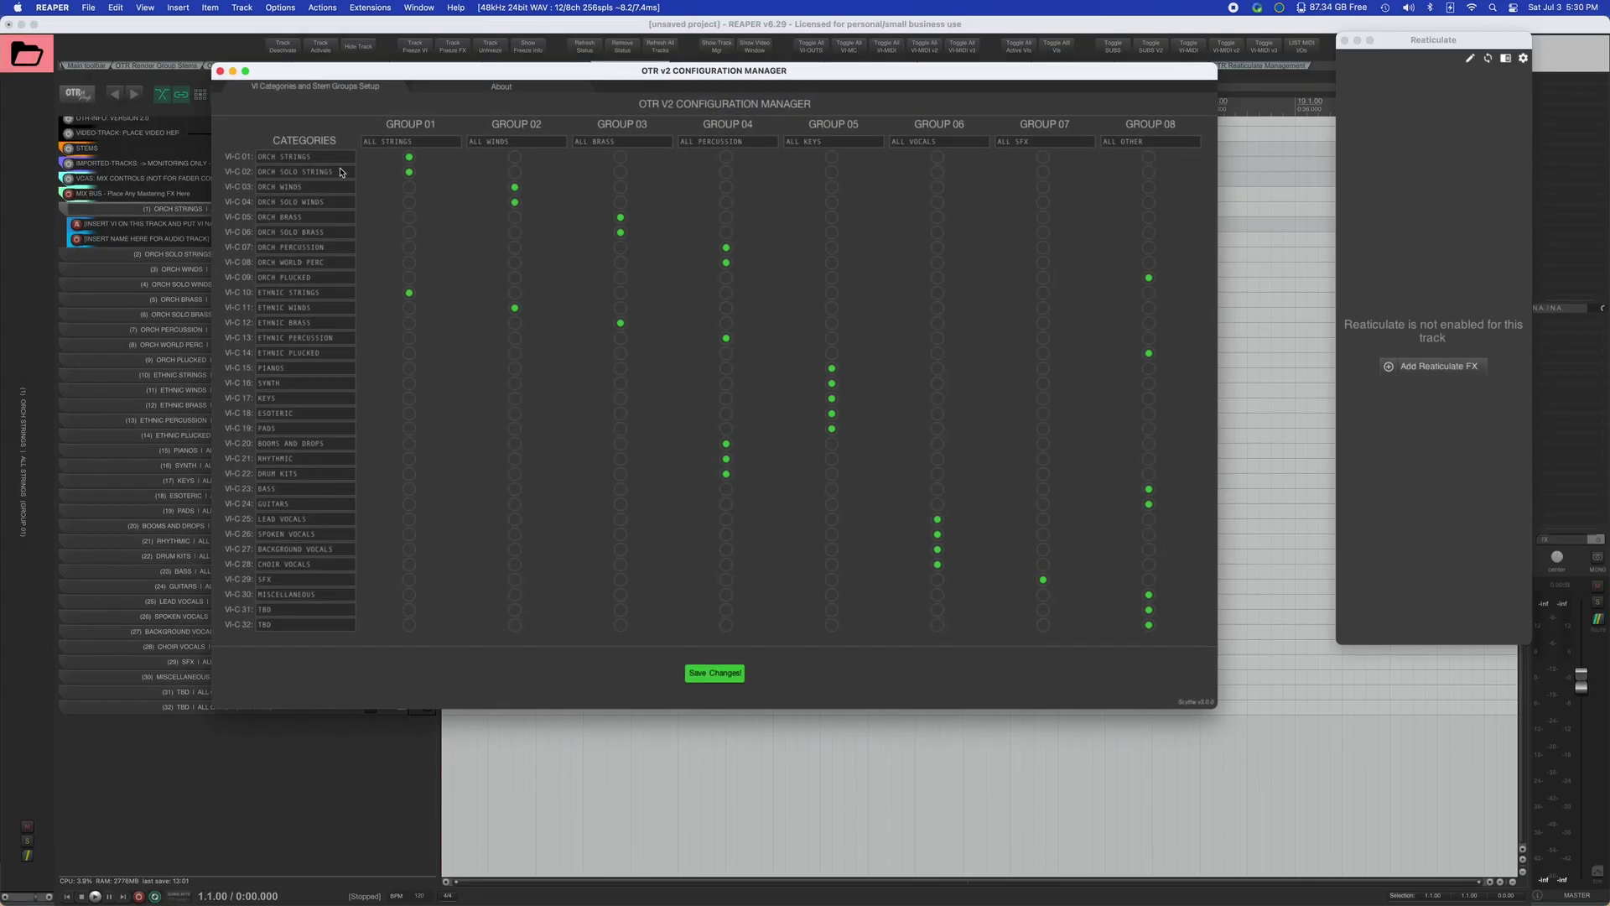
{"action": "left_click", "coordinate": [262, 157]}
{"action": "type", "text": "Drum Kit Bass Sub Drops"}
{"action": "left_click", "coordinate": [417, 143]}
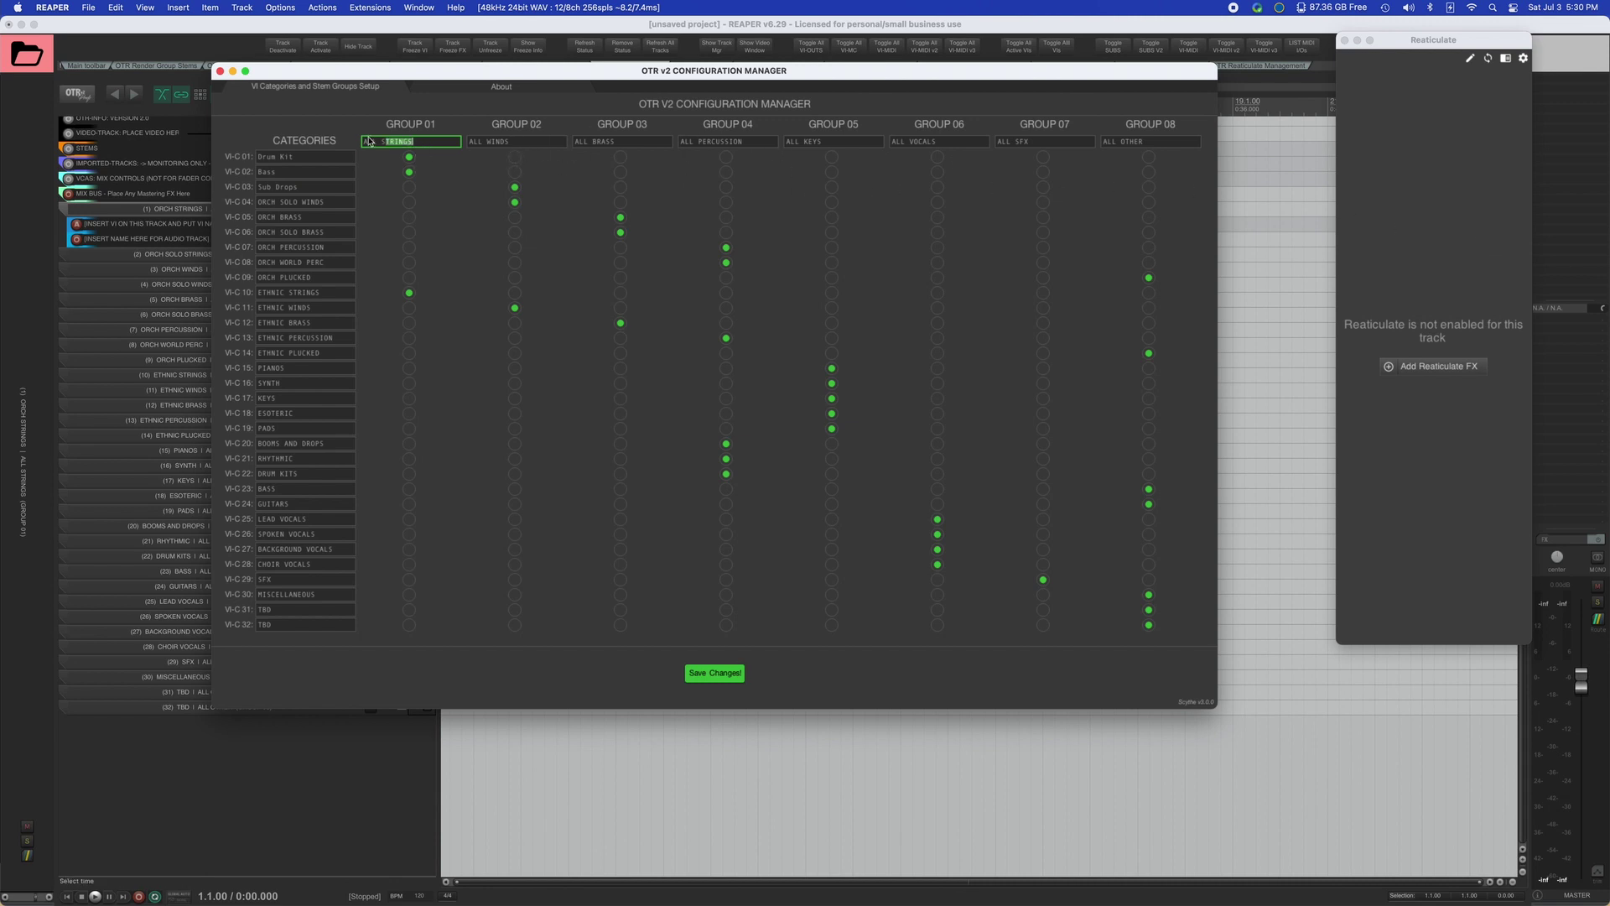
{"action": "key", "text": "super+a"}
{"action": "type", "text": "MASTER MIX"}
Assign Sub Drops, ORCH BRASS, ORCH PERCUSSION, ORCH WORLD PERC and ORCH PLUCKED to group 01, then close without saving.
{"action": "left_click", "coordinate": [409, 187]}
{"action": "left_click", "coordinate": [409, 217]}
{"action": "left_click", "coordinate": [410, 247]}
{"action": "left_click", "coordinate": [409, 262]}
{"action": "left_click", "coordinate": [409, 278]}
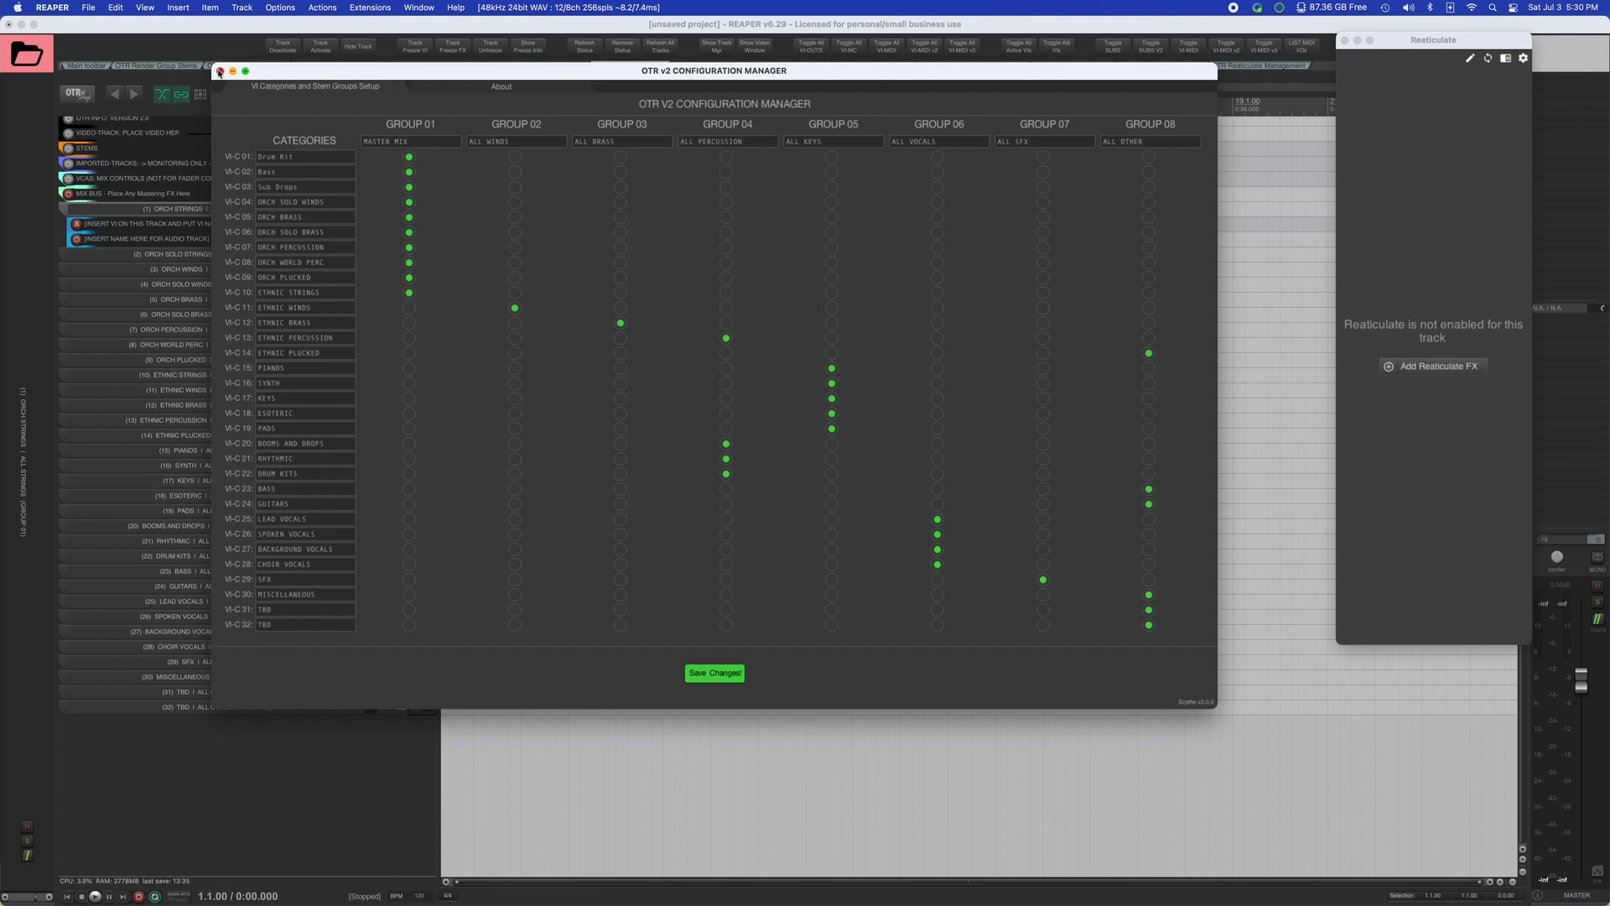
{"action": "left_click", "coordinate": [219, 72]}
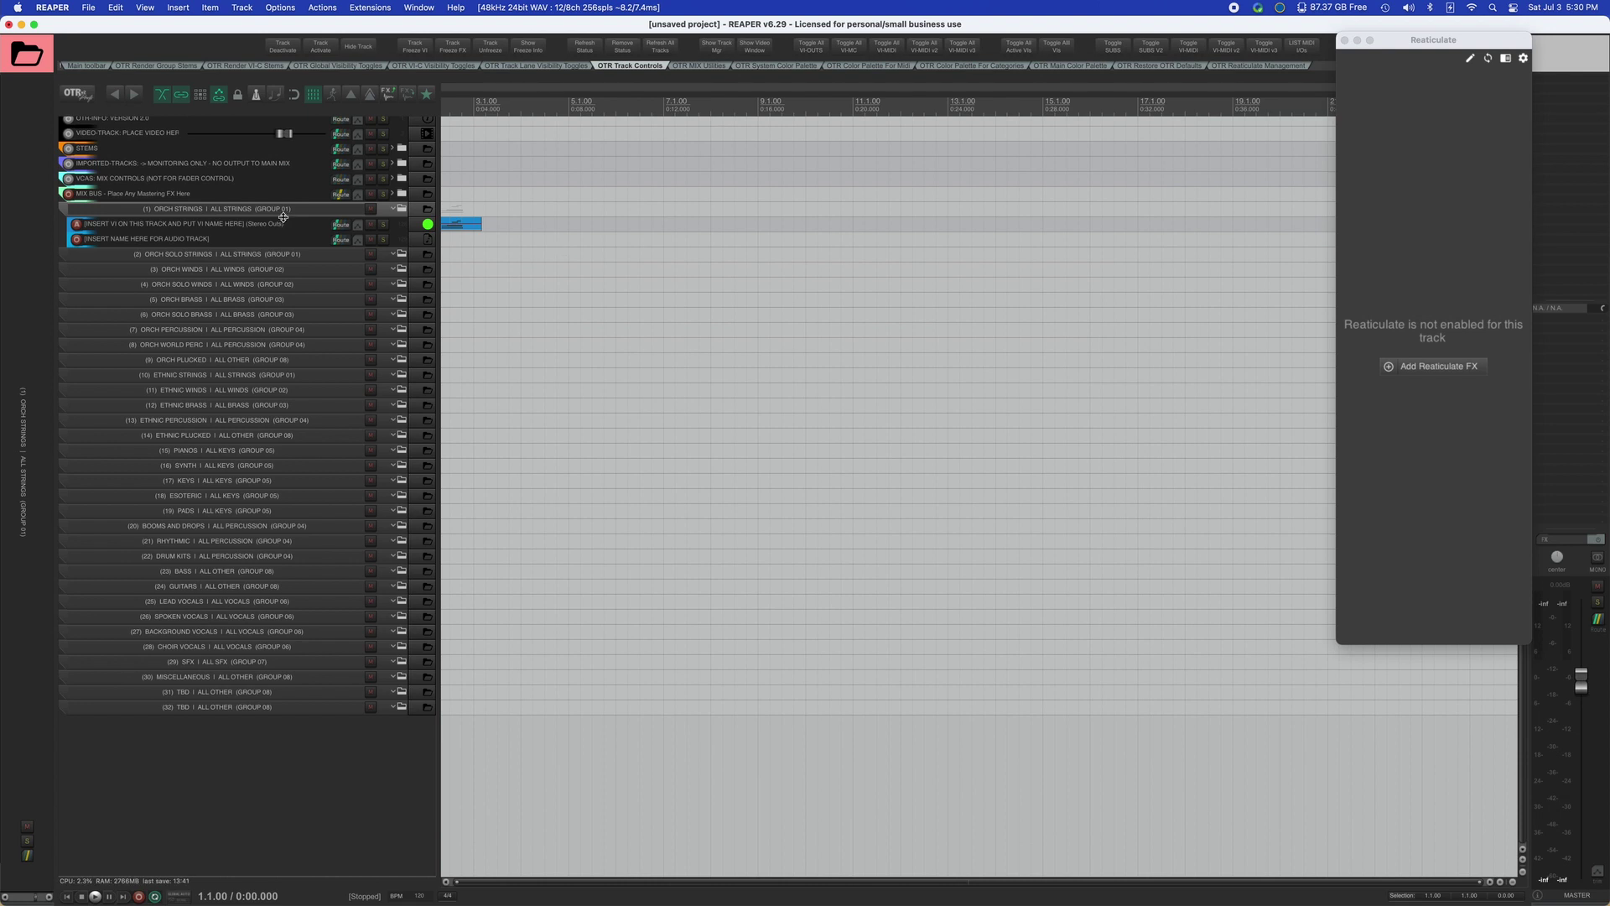
Select the ORCH SOLO STRINGS, ORCH WINDS, audio and VI tracks in turn, ending on ORCH STRINGS.
{"action": "left_click", "coordinate": [273, 256]}
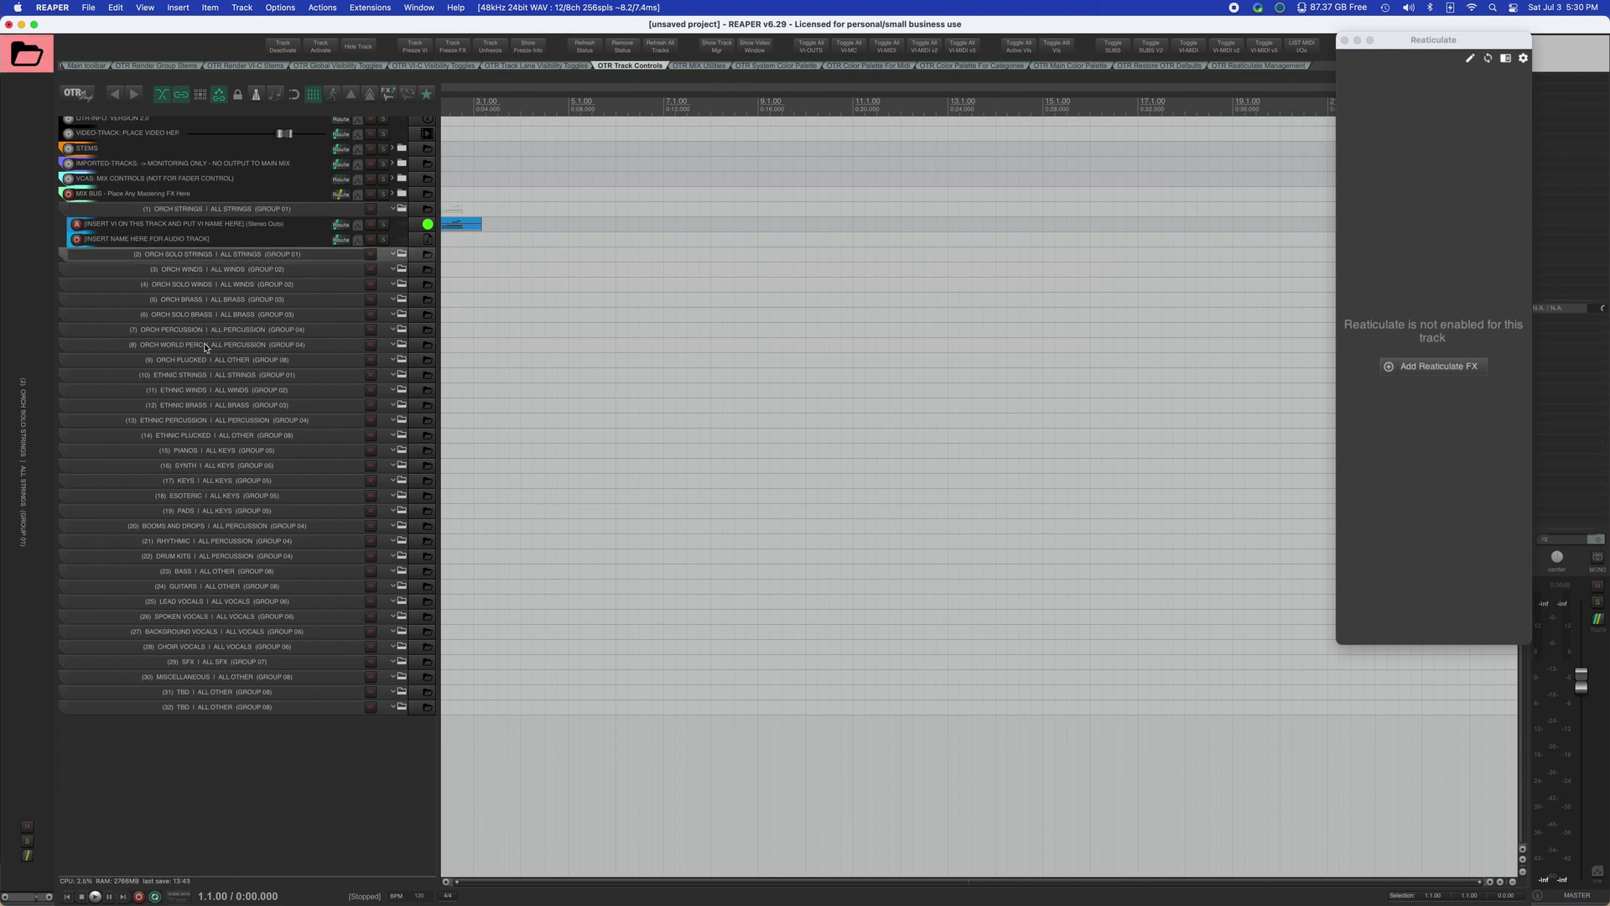
{"action": "left_click", "coordinate": [233, 269]}
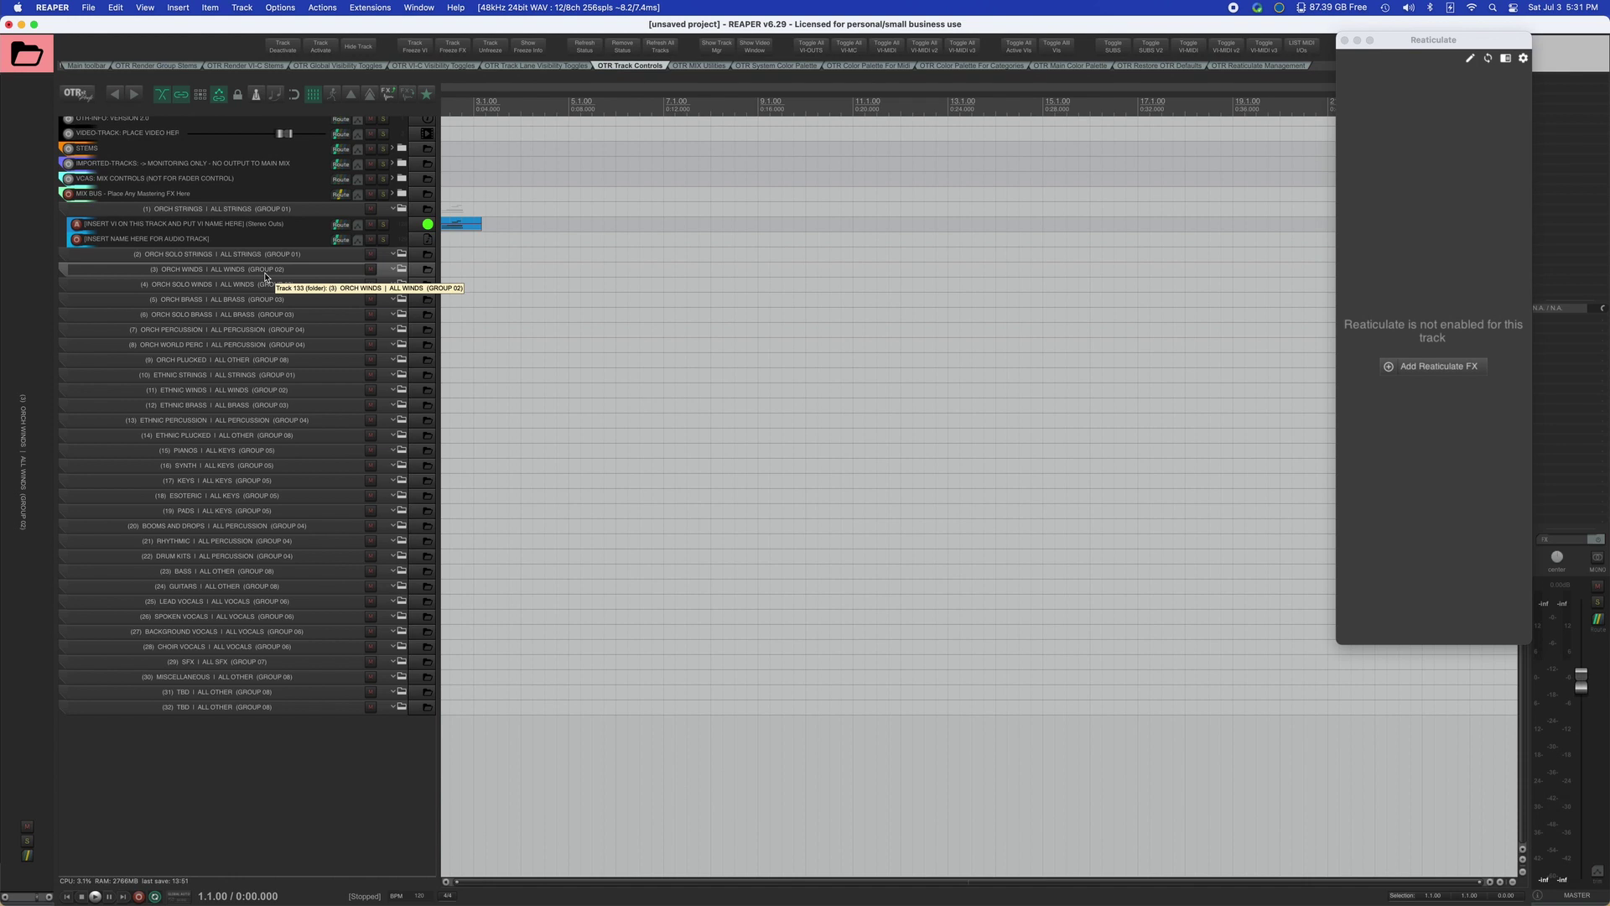
{"action": "left_click", "coordinate": [240, 239]}
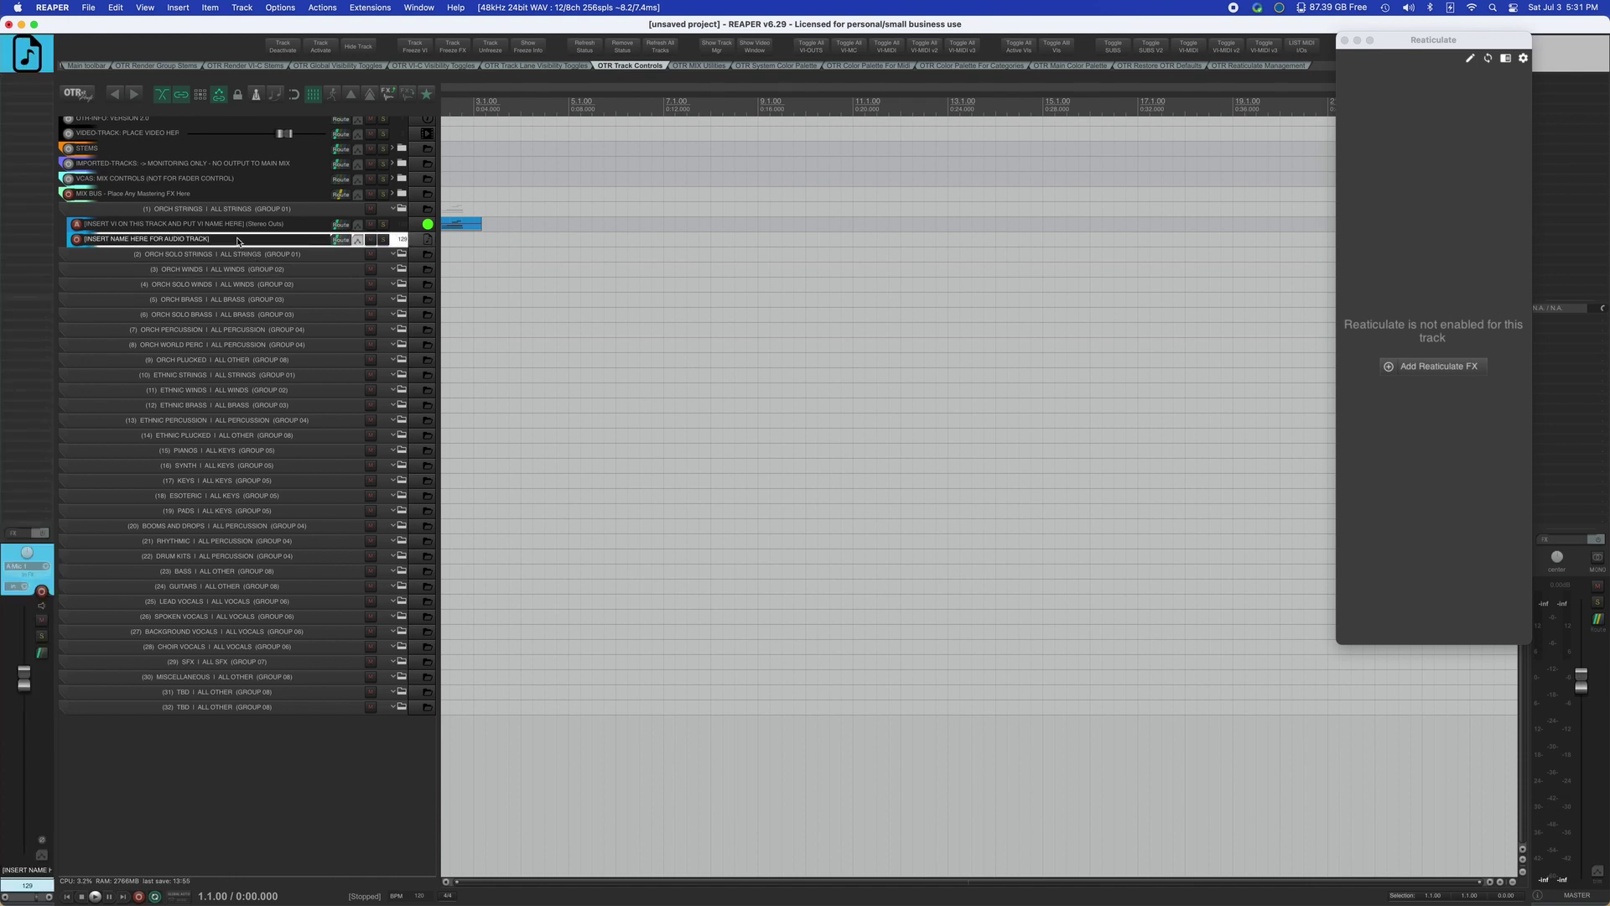
{"action": "left_click", "coordinate": [250, 225]}
{"action": "left_click", "coordinate": [222, 211]}
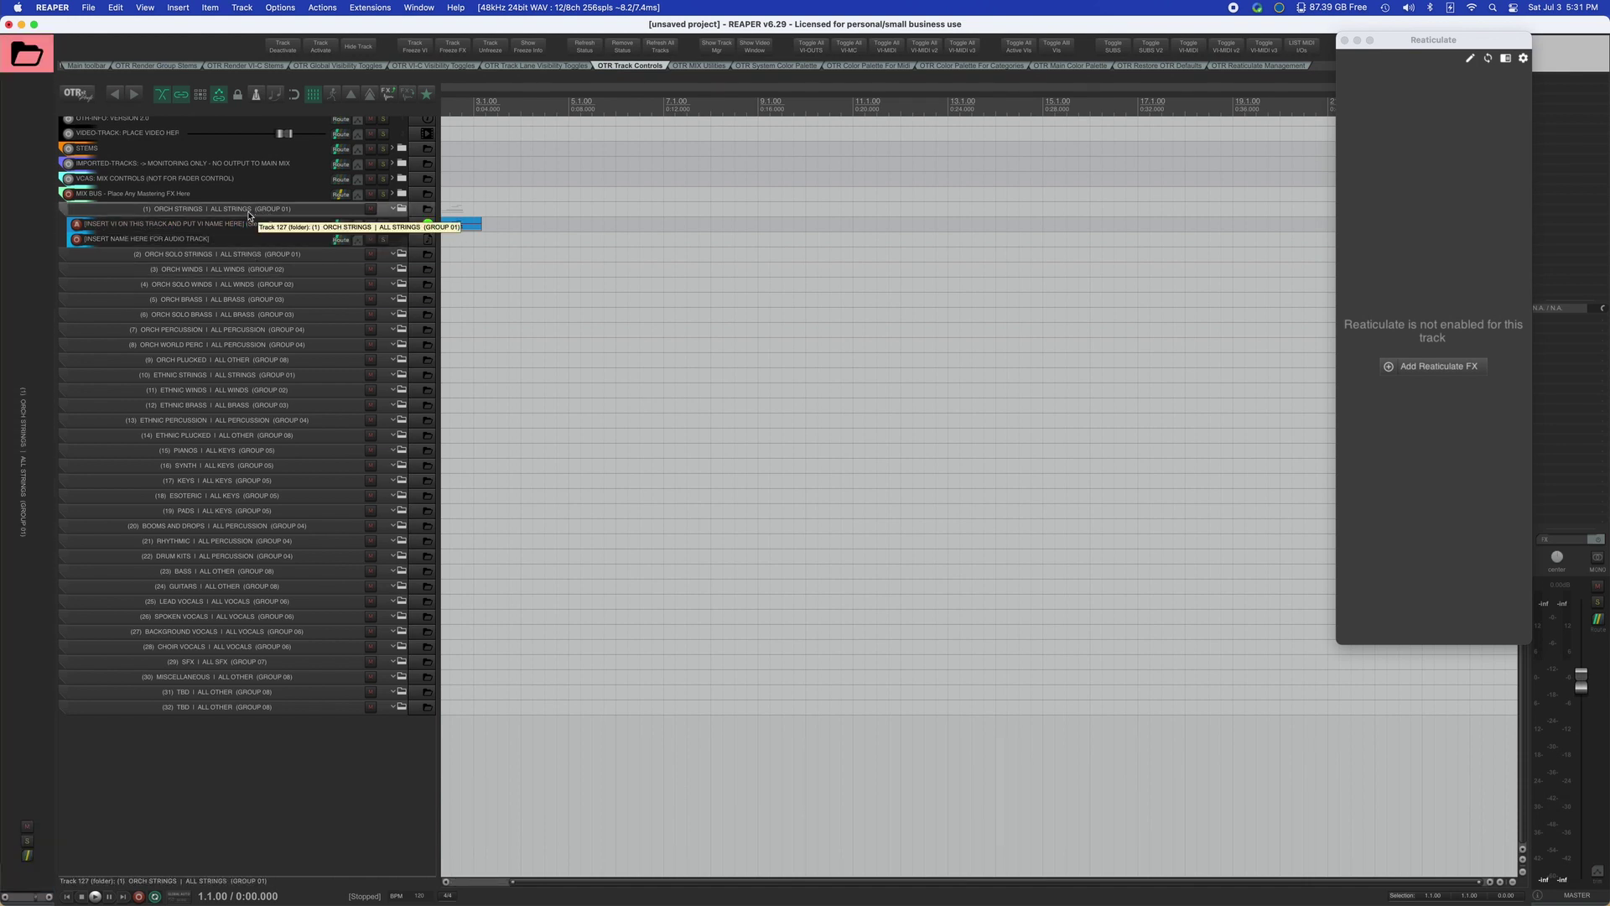
{"action": "left_click", "coordinate": [235, 260]}
{"action": "left_click", "coordinate": [230, 209]}
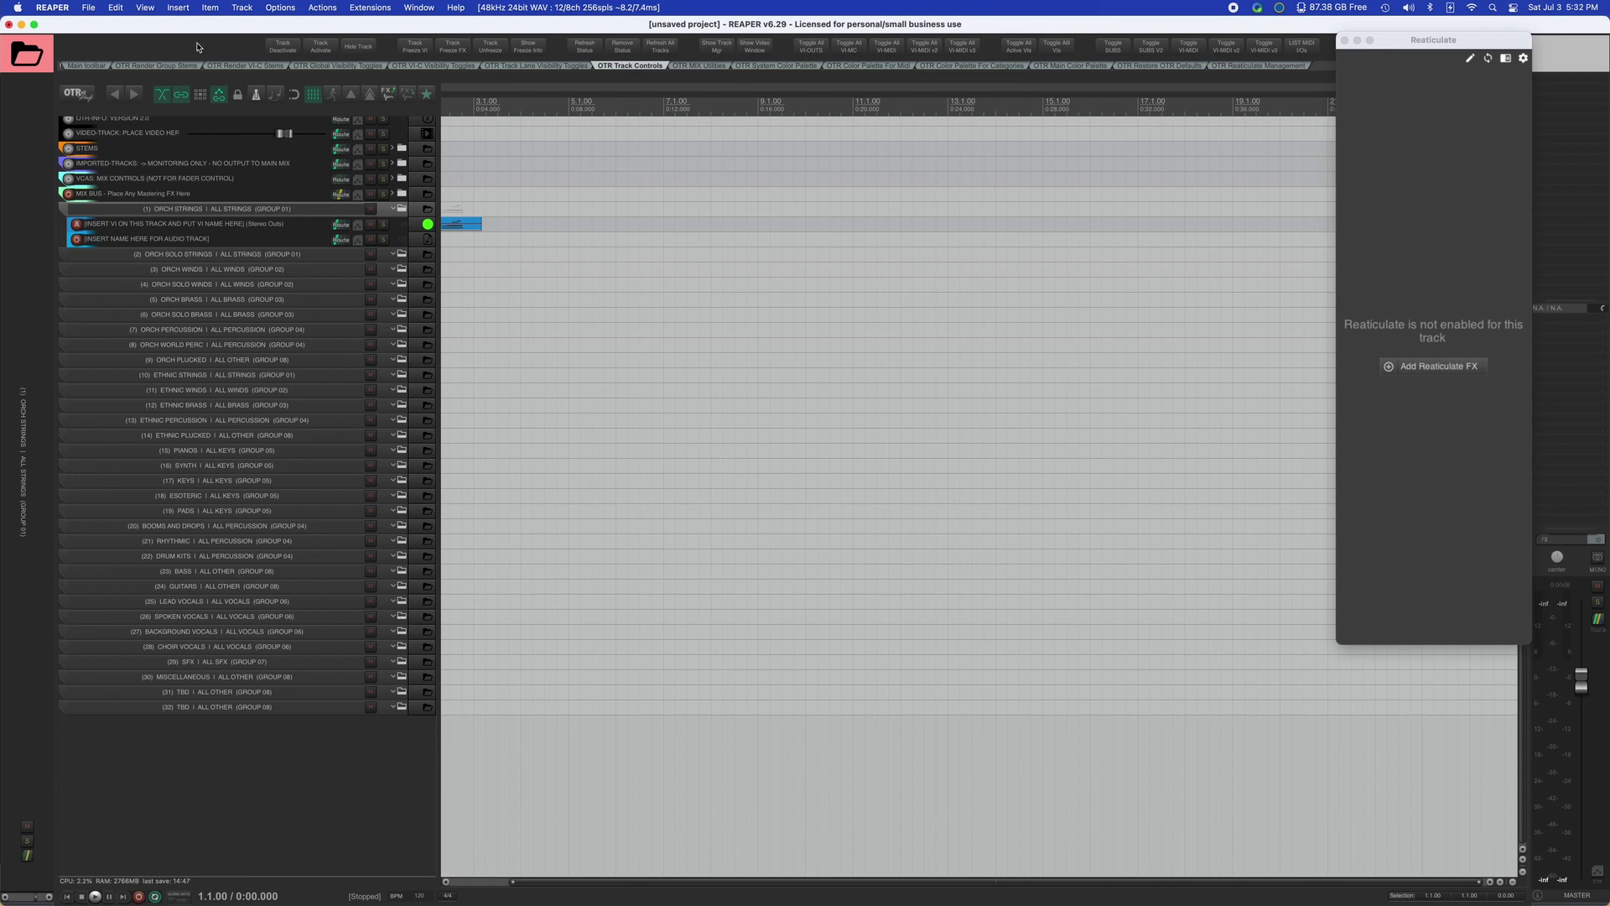
{"action": "left_click", "coordinate": [167, 65]}
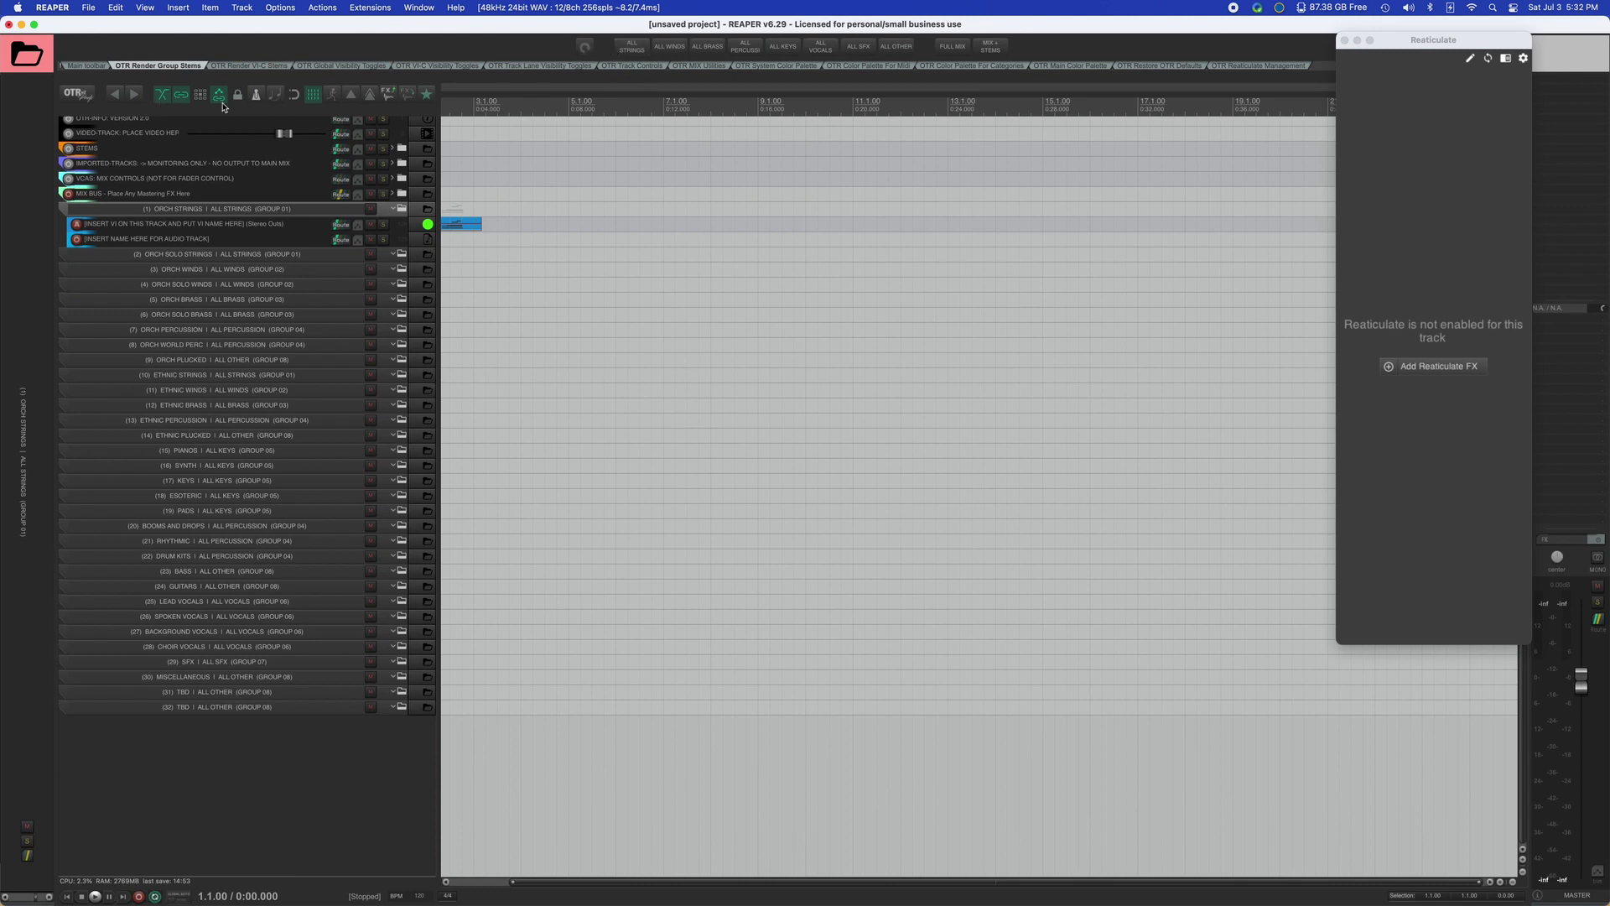
{"action": "scroll", "coordinate": [204, 164], "scroll_direction": "up", "scroll_amount": 1}
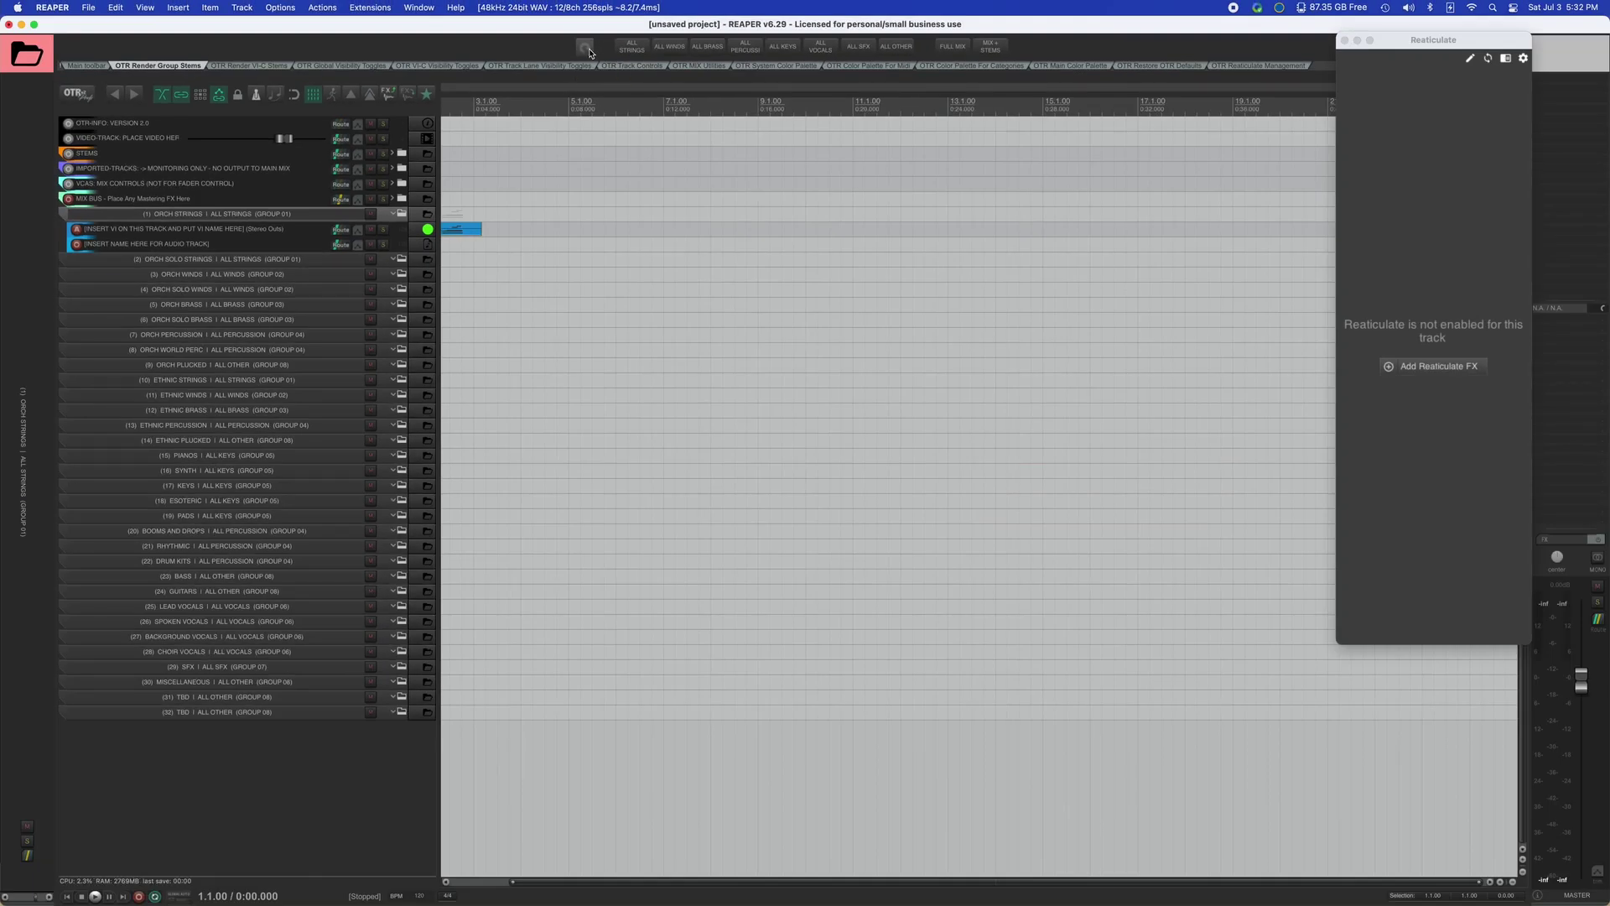
In the OTR v2 Configuration Manager, name the first three categories Drum Kit, Bass and Sub Drops.
{"action": "left_click", "coordinate": [585, 49]}
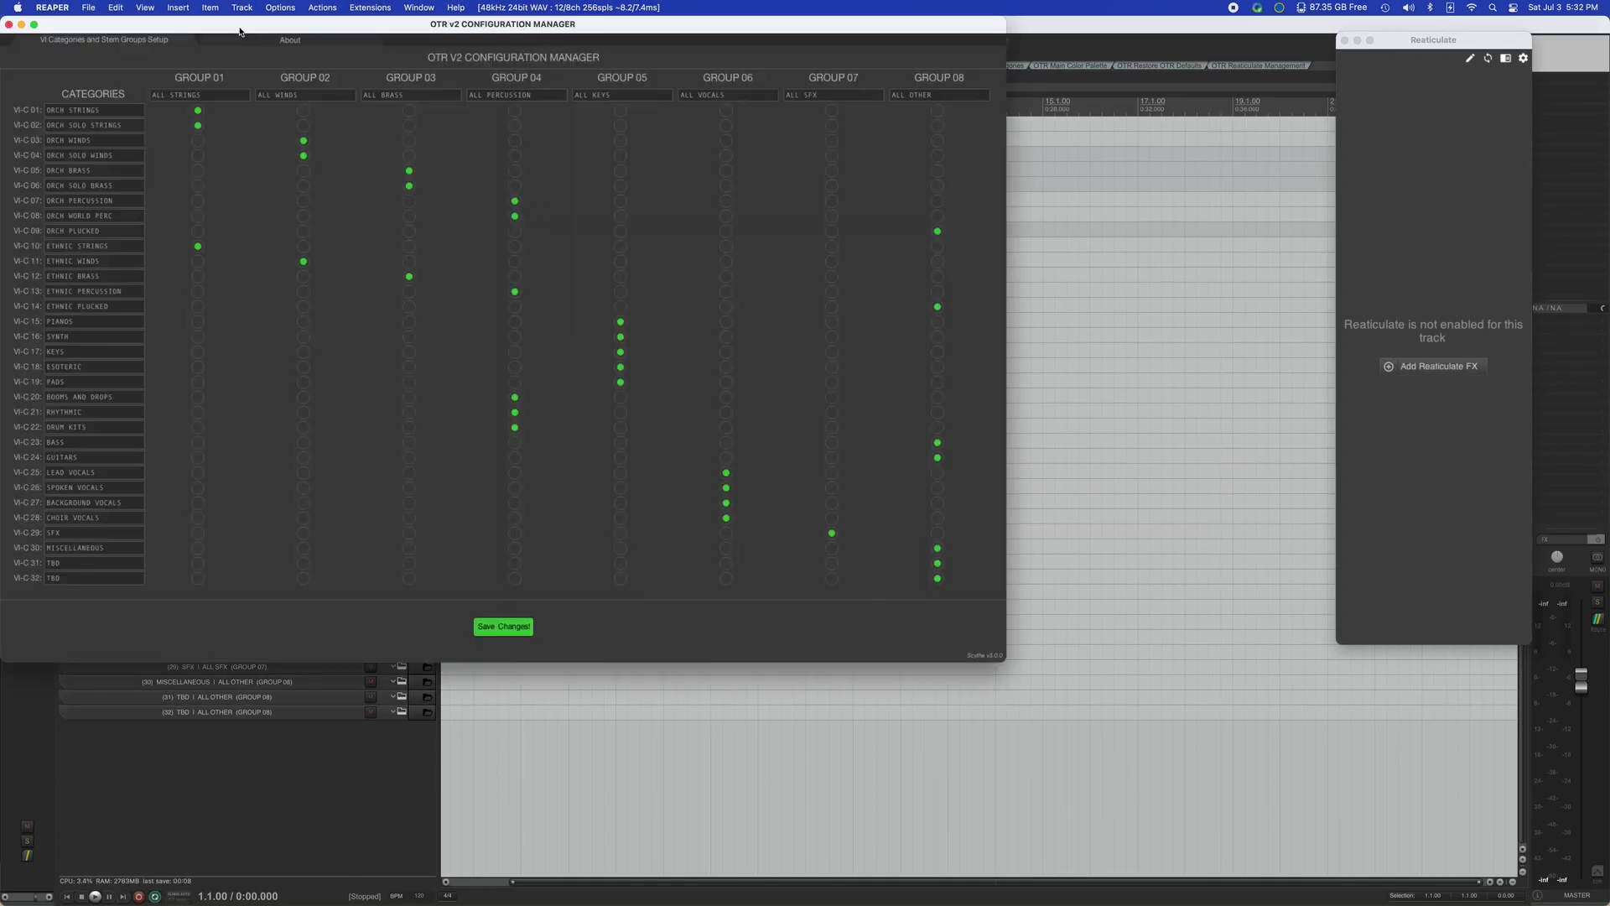
{"action": "left_click_drag", "start_coordinate": [239, 31], "coordinate": [509, 87]}
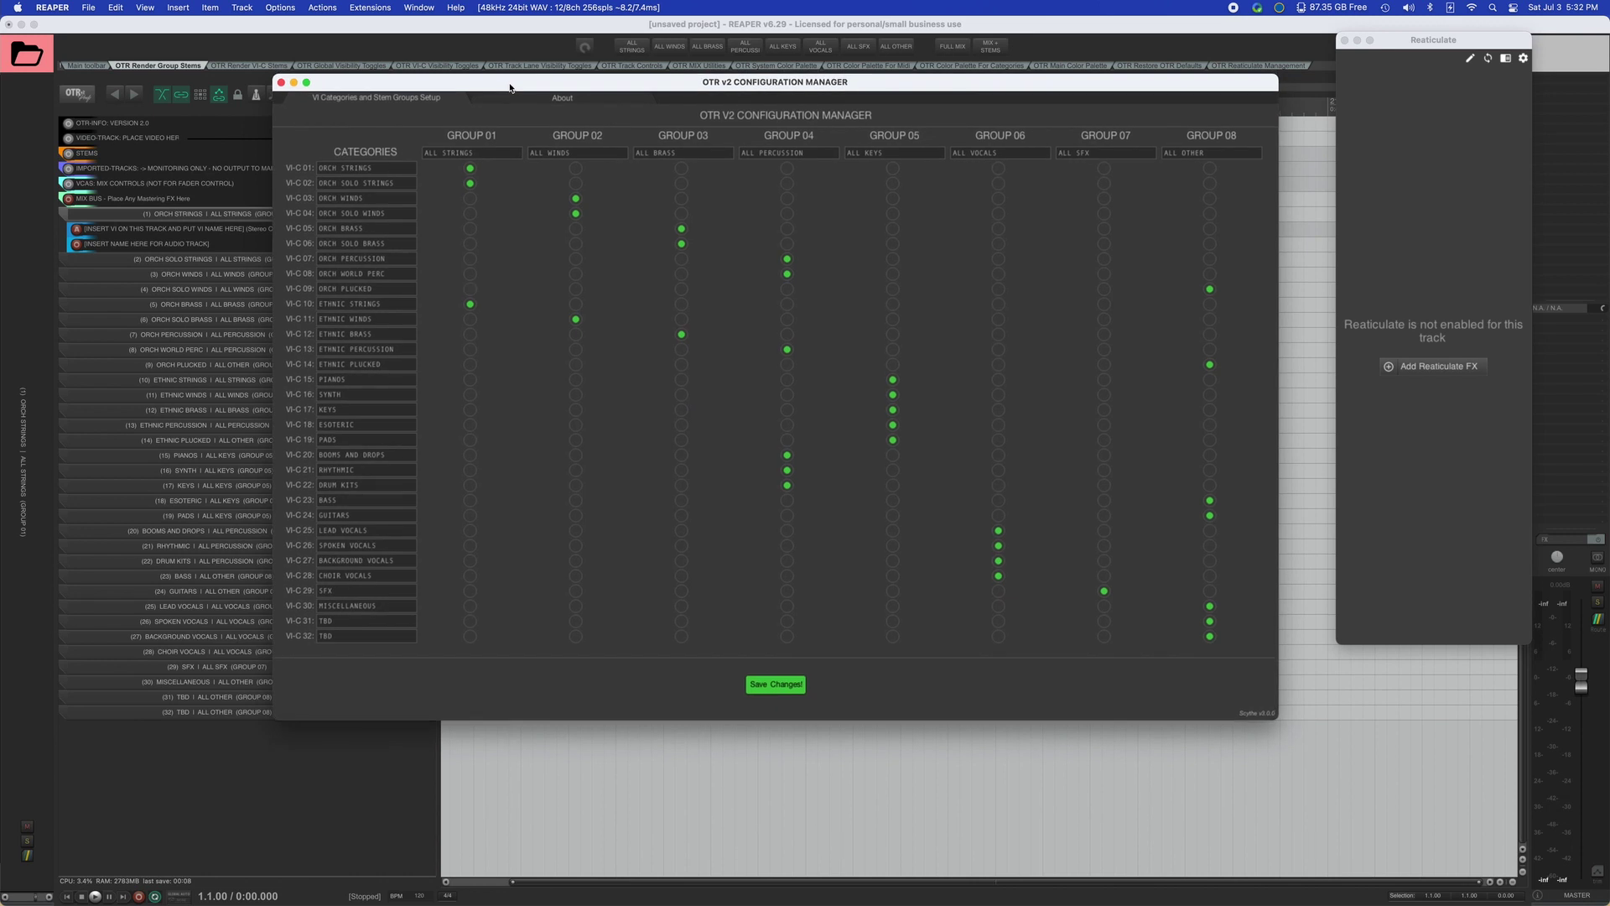
{"action": "left_click", "coordinate": [378, 172]}
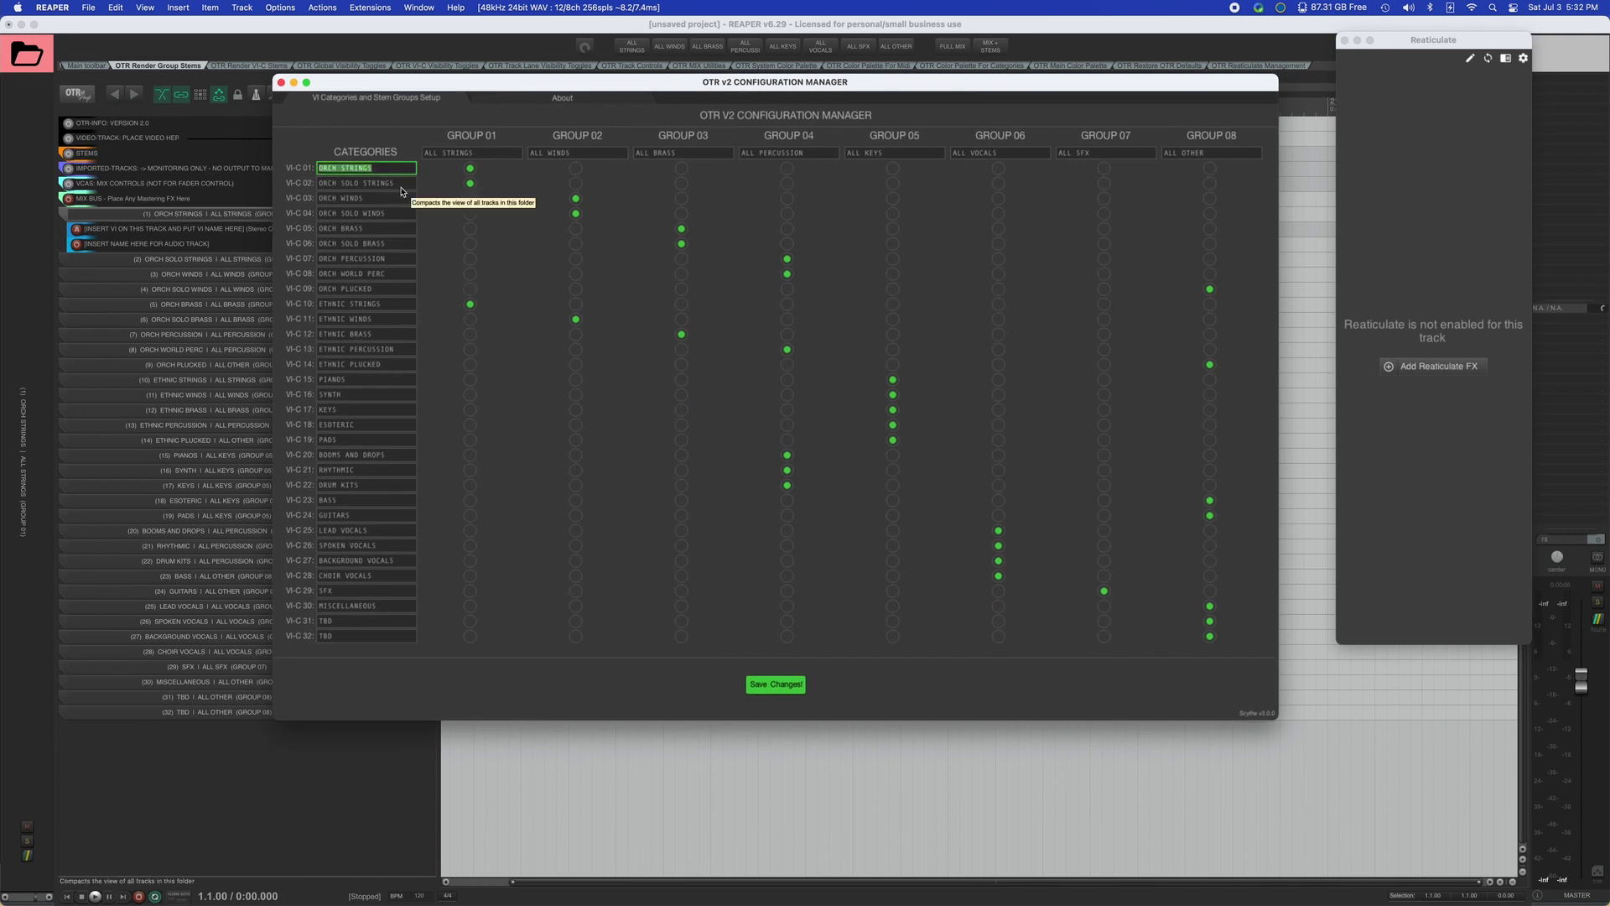
{"action": "type", "text": "Drum Kit"}
{"action": "key", "text": "Tab"}
{"action": "type", "text": "Bass"}
{"action": "key", "text": "Tab"}
{"action": "type", "text": "Sub Drops"}
Enter the fourth category name, assign group 01, and dismiss the save confirmation.
{"action": "left_click", "coordinate": [388, 214]}
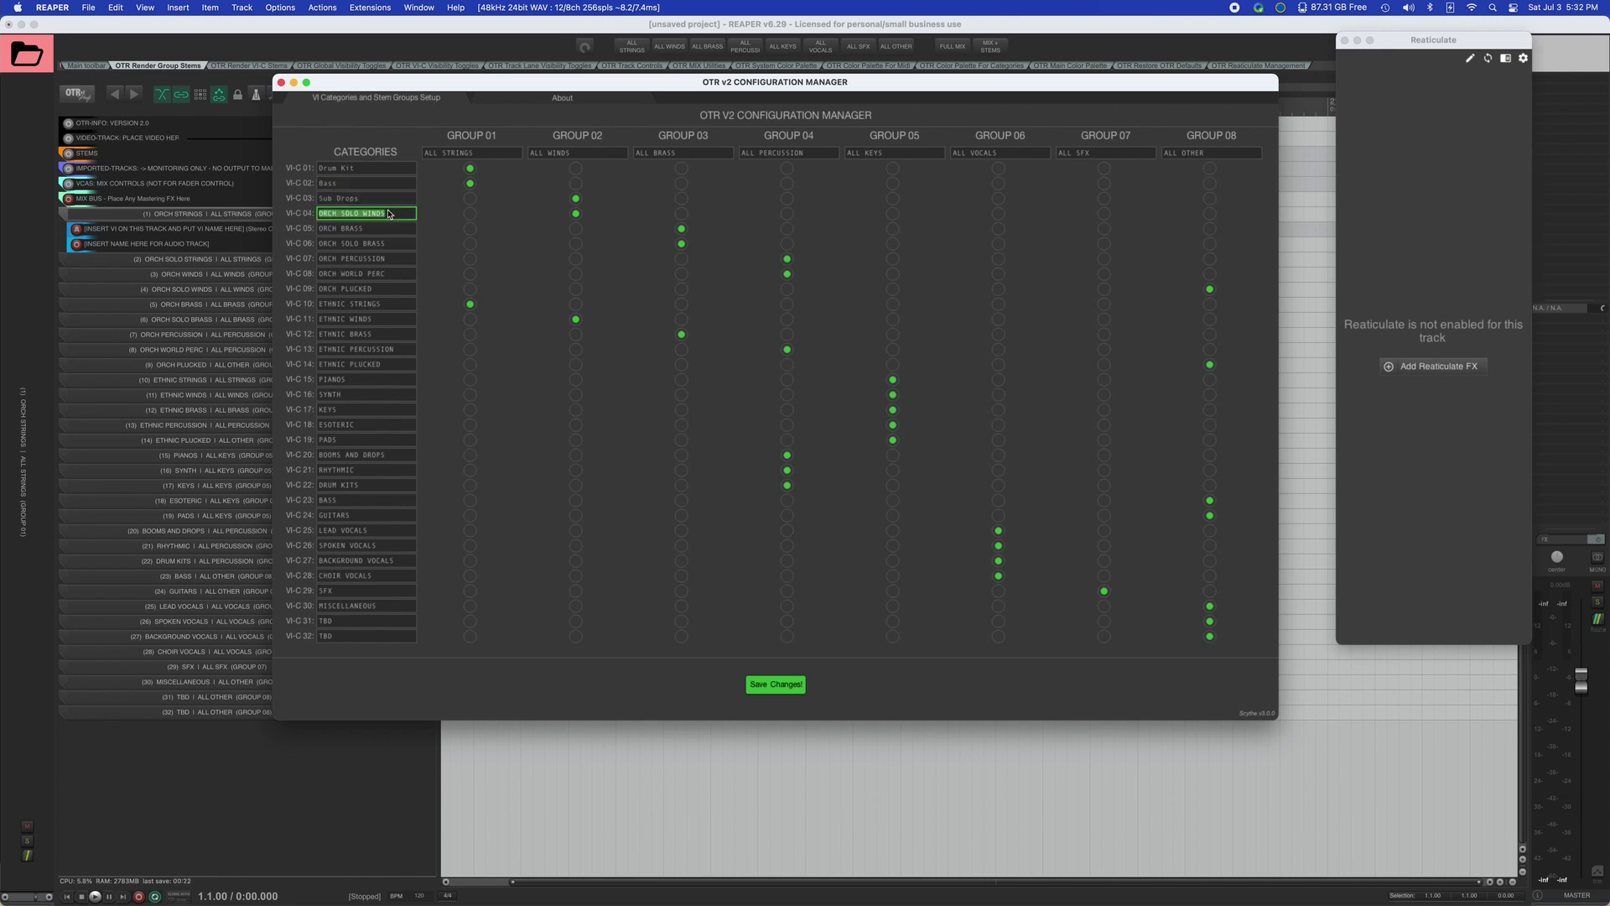
{"action": "type", "text": "B"}
{"action": "left_click", "coordinate": [470, 200]}
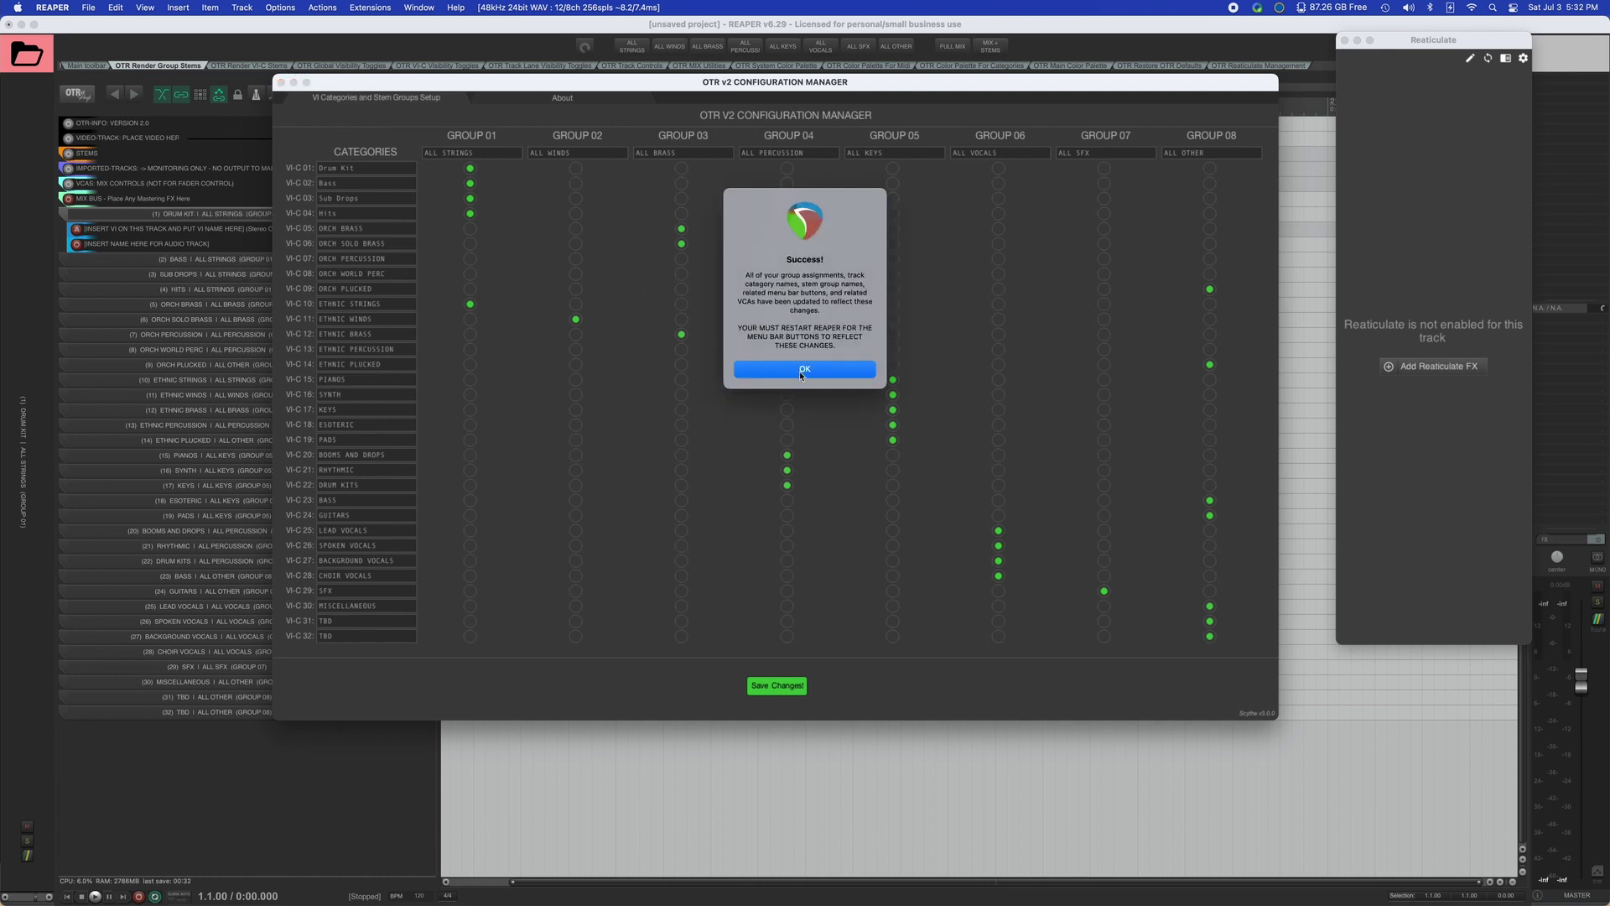
{"action": "left_click", "coordinate": [798, 371]}
Close the configuration manager, check the SUB DROPS and BASS tracks, and show the OTR Render VI-C Stems toolbar.
{"action": "left_click", "coordinate": [283, 82]}
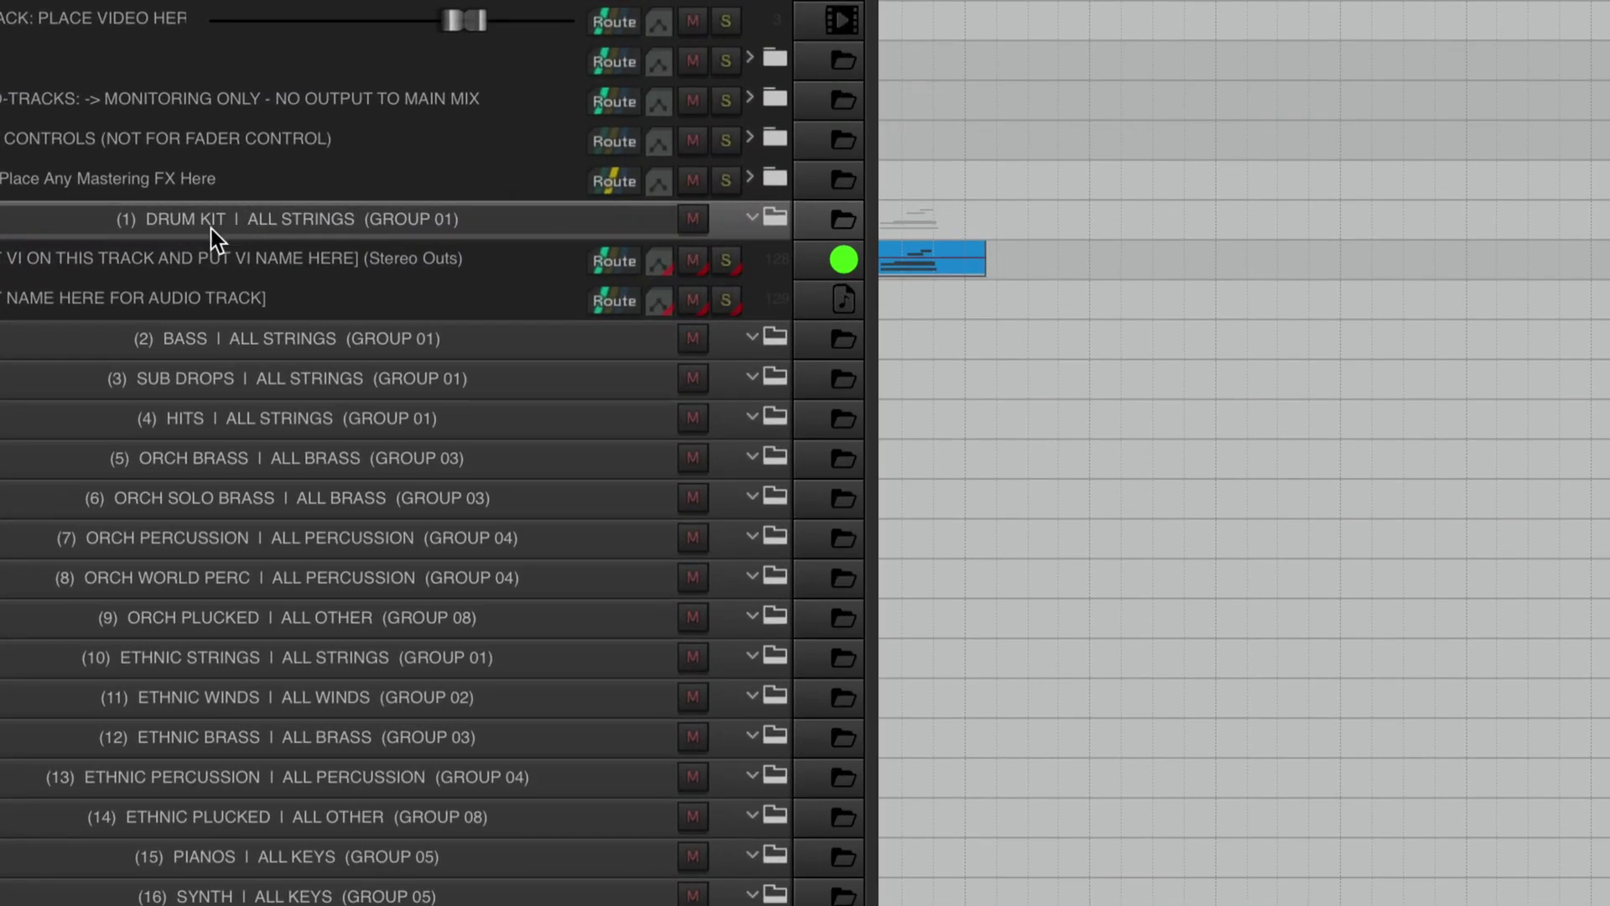
{"action": "left_click", "coordinate": [223, 370]}
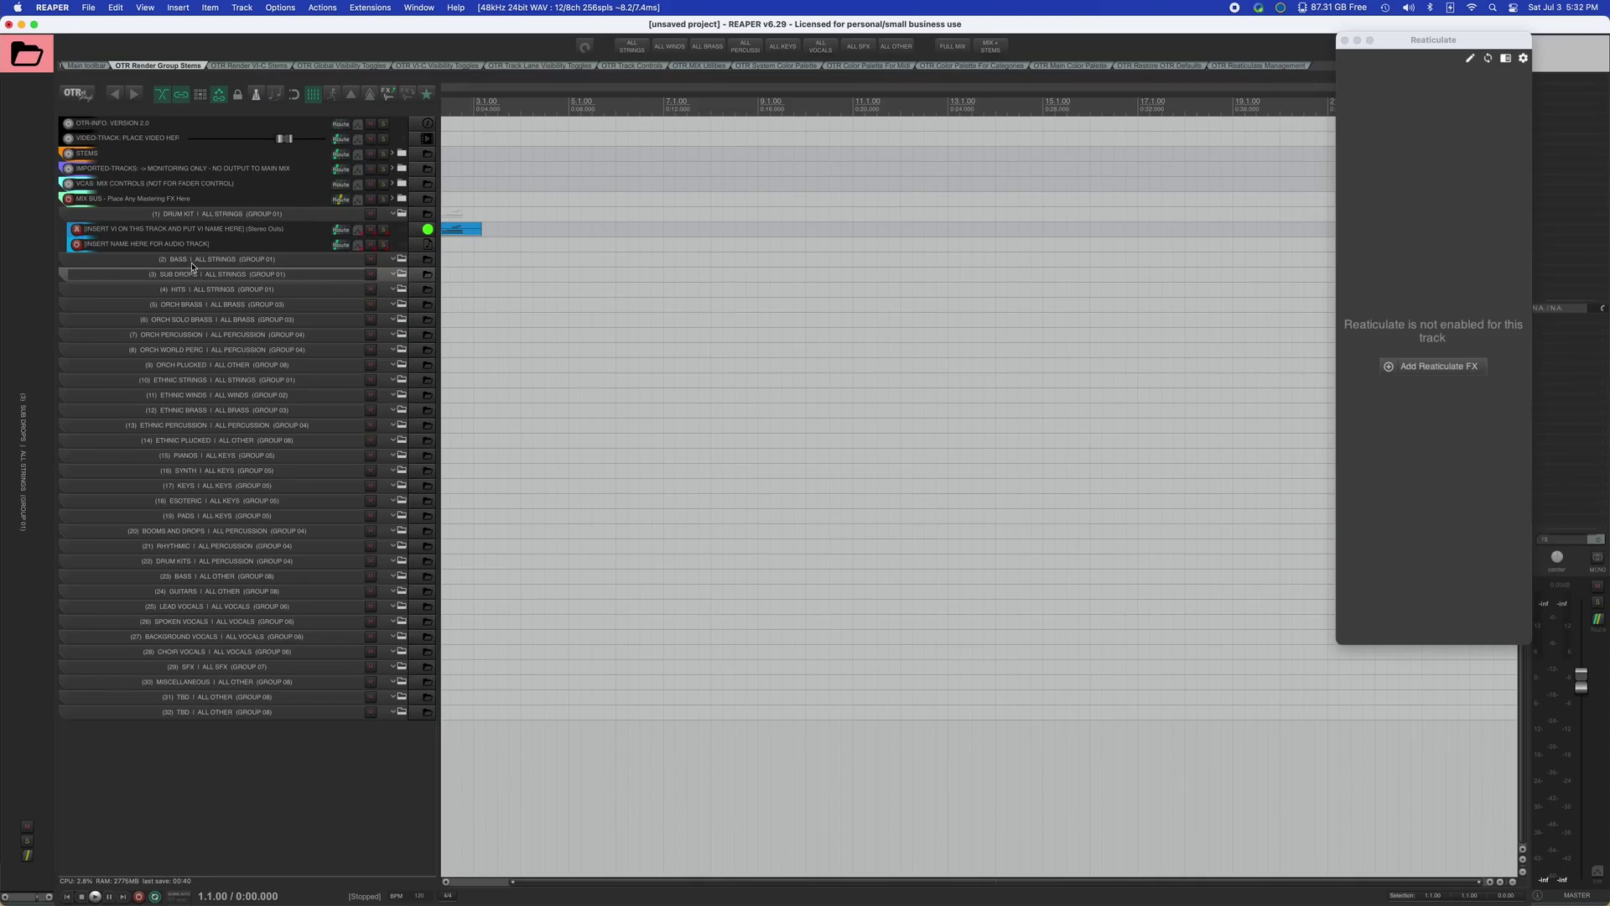
{"action": "double_click", "coordinate": [192, 265]}
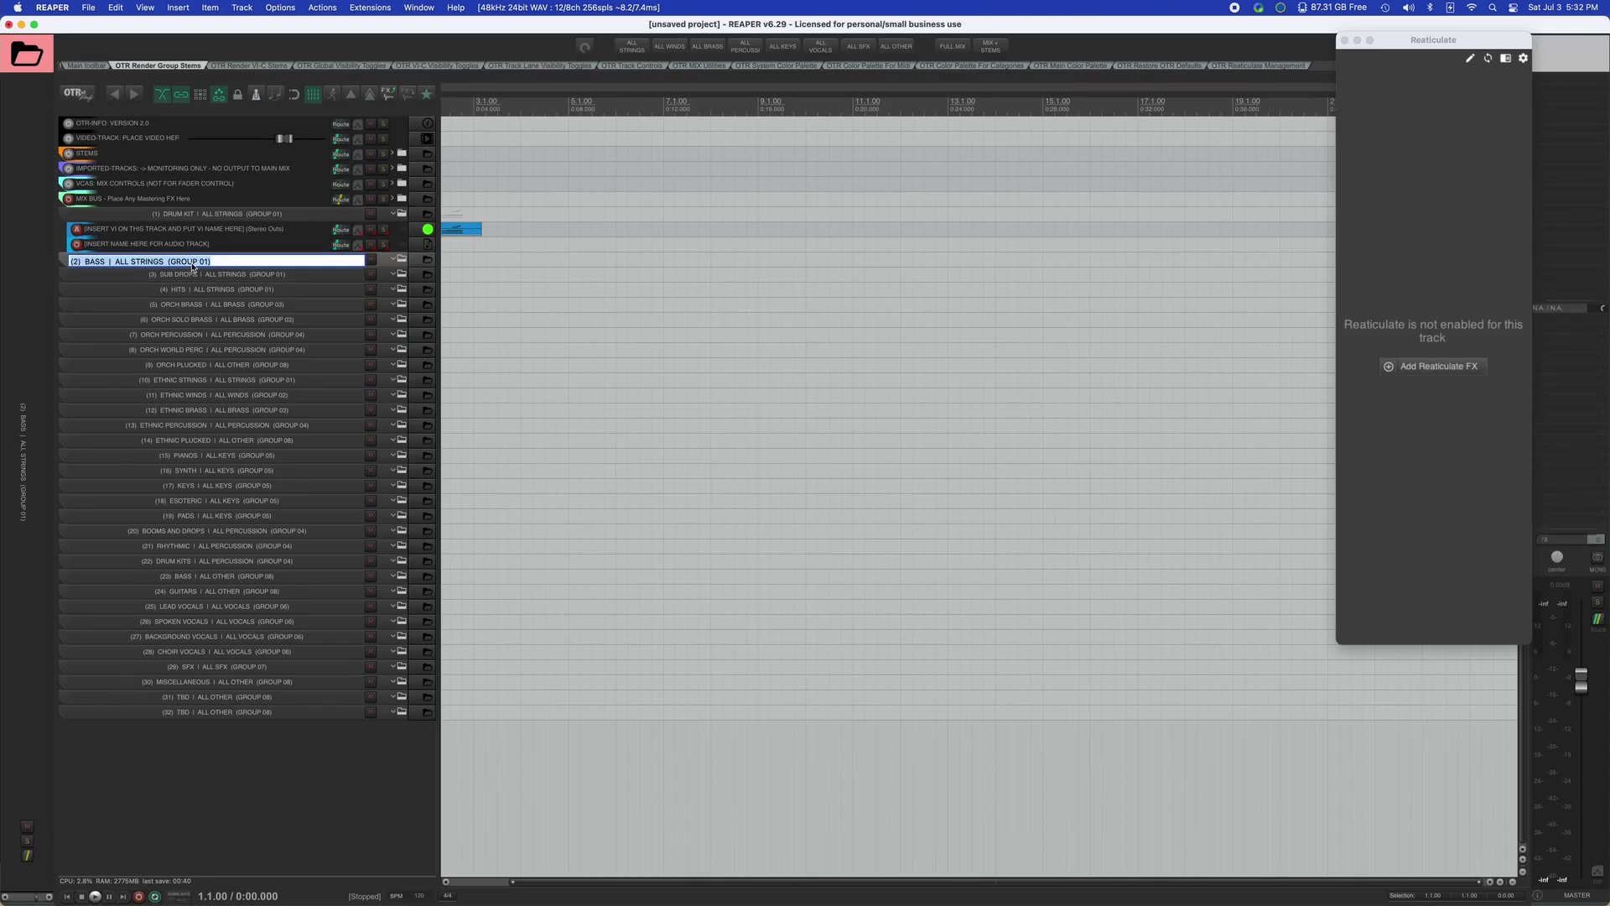
{"action": "left_click", "coordinate": [189, 279]}
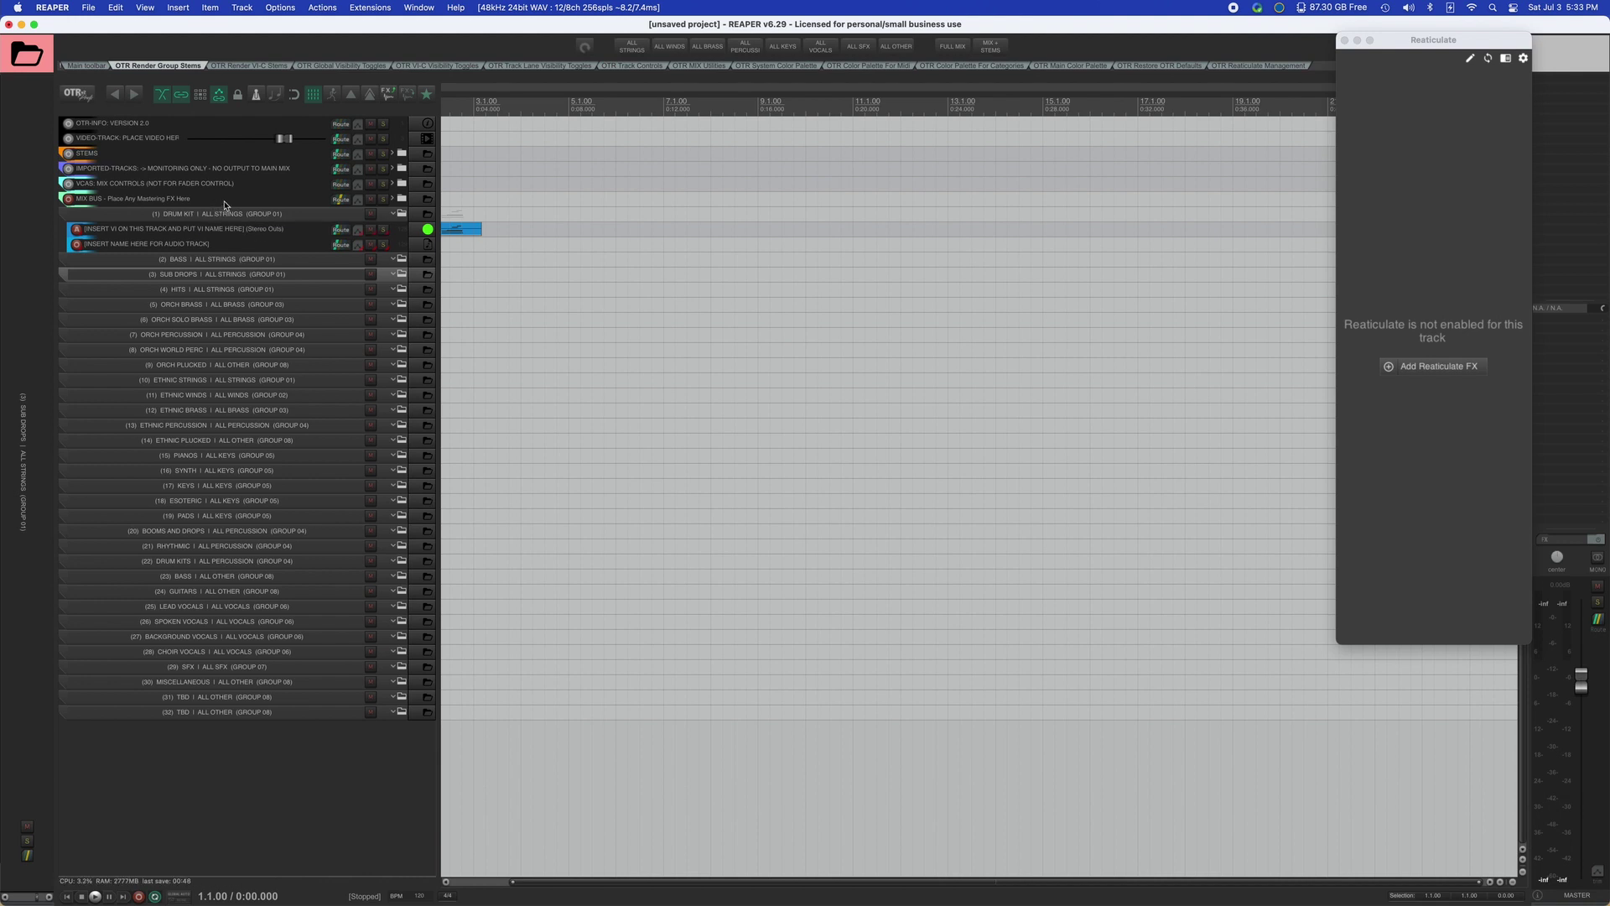
{"action": "left_click", "coordinate": [252, 66]}
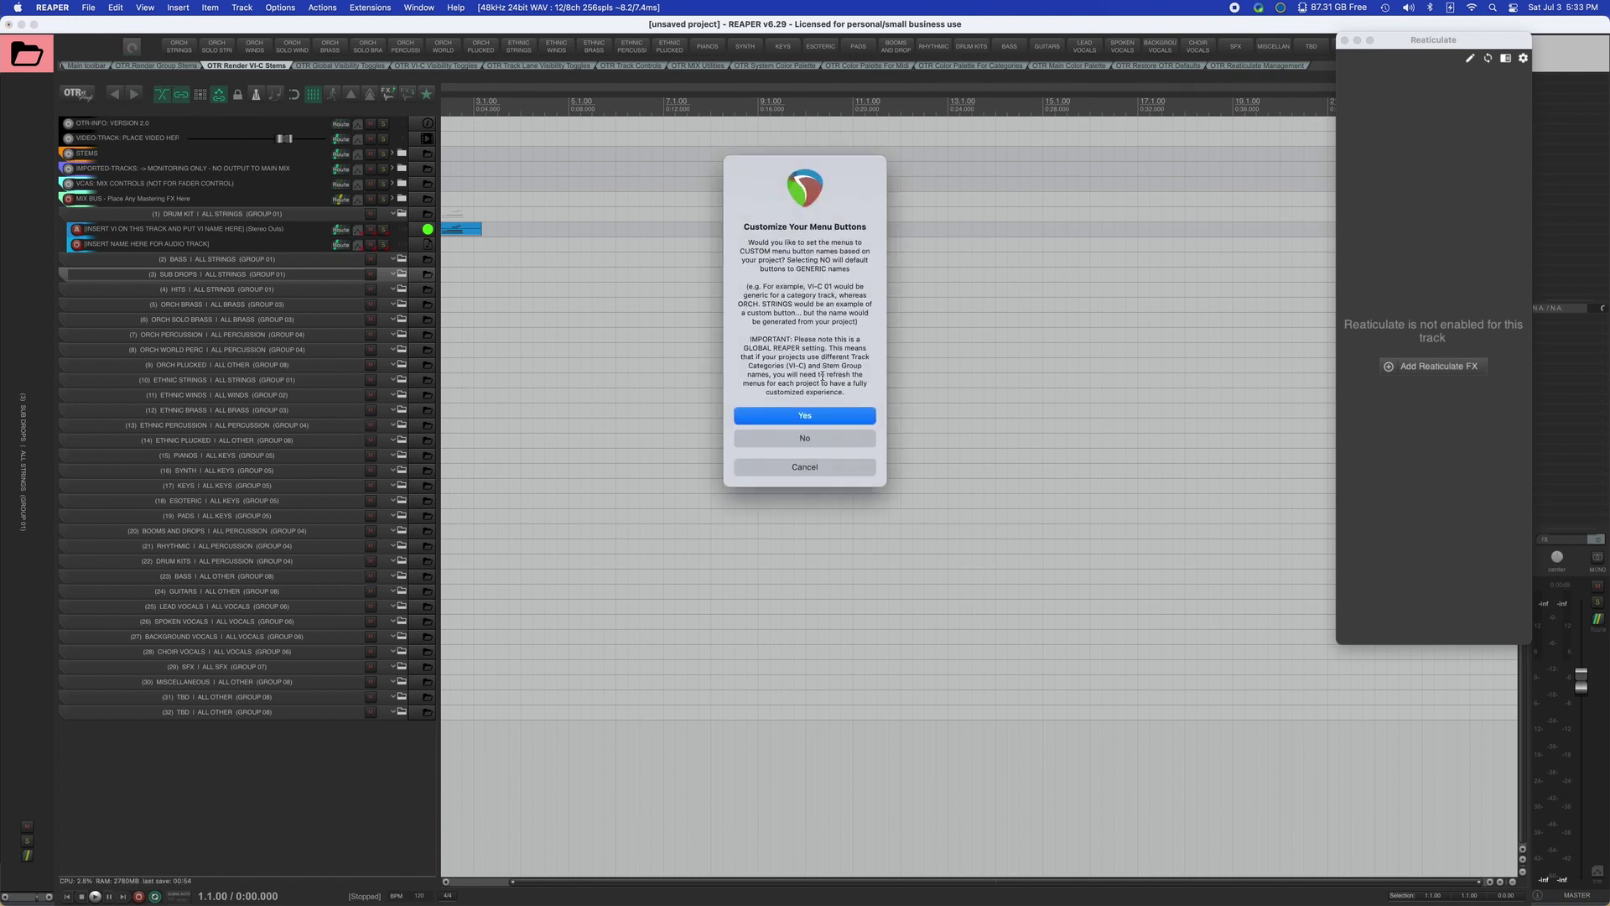
Rebuild the menu buttons with the custom category names, then save the project as 'temp'.
{"action": "left_click", "coordinate": [826, 417]}
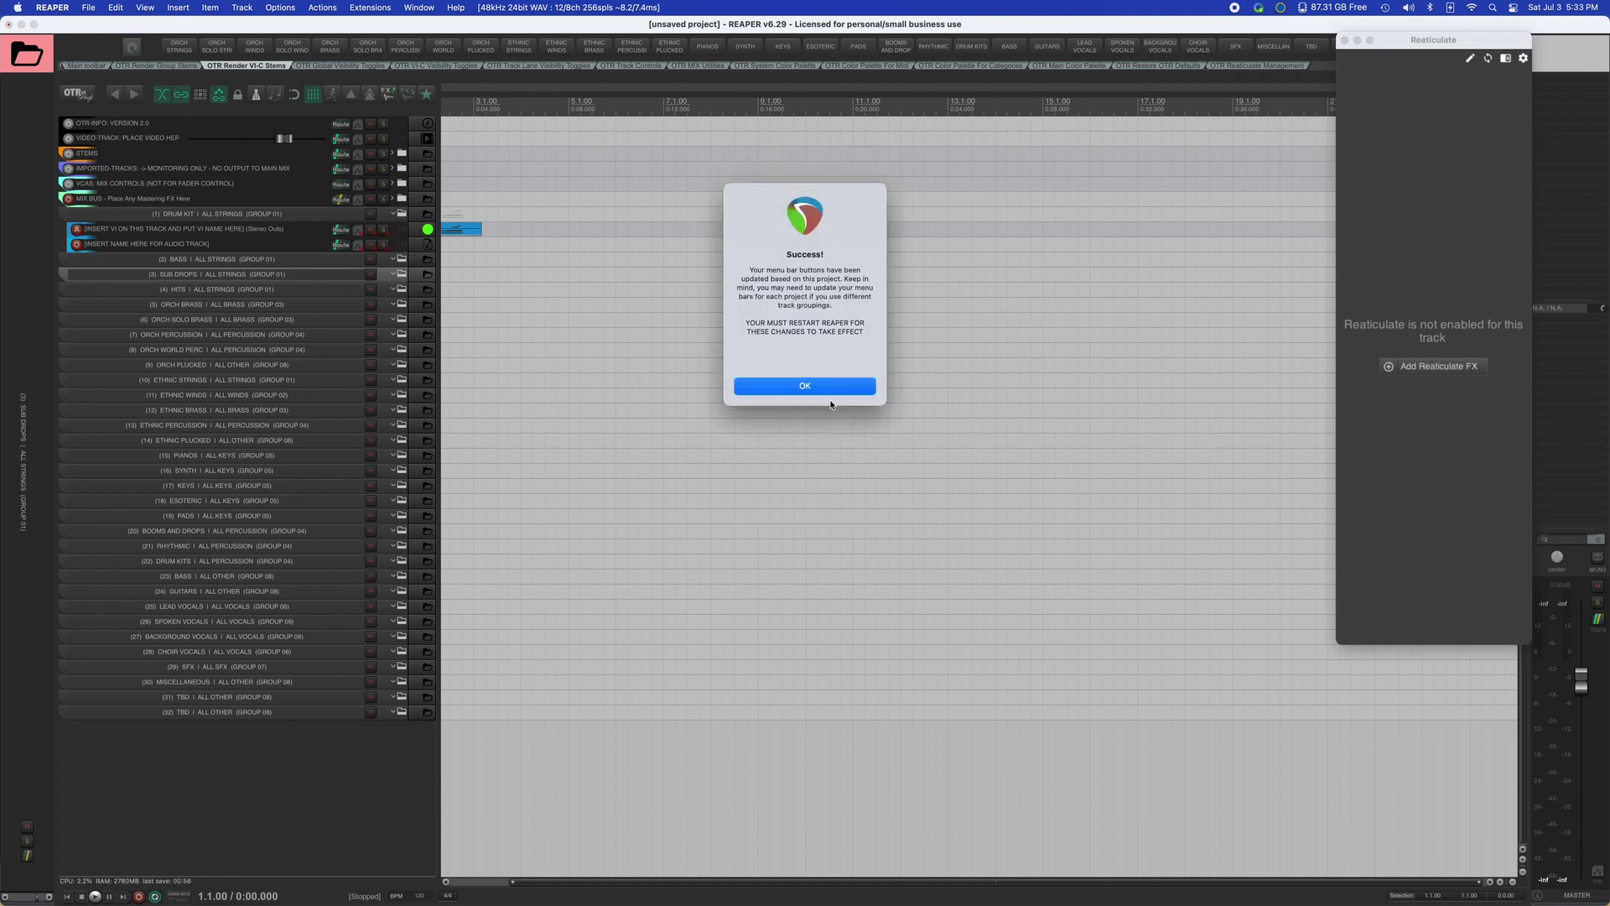
{"action": "left_click", "coordinate": [831, 390]}
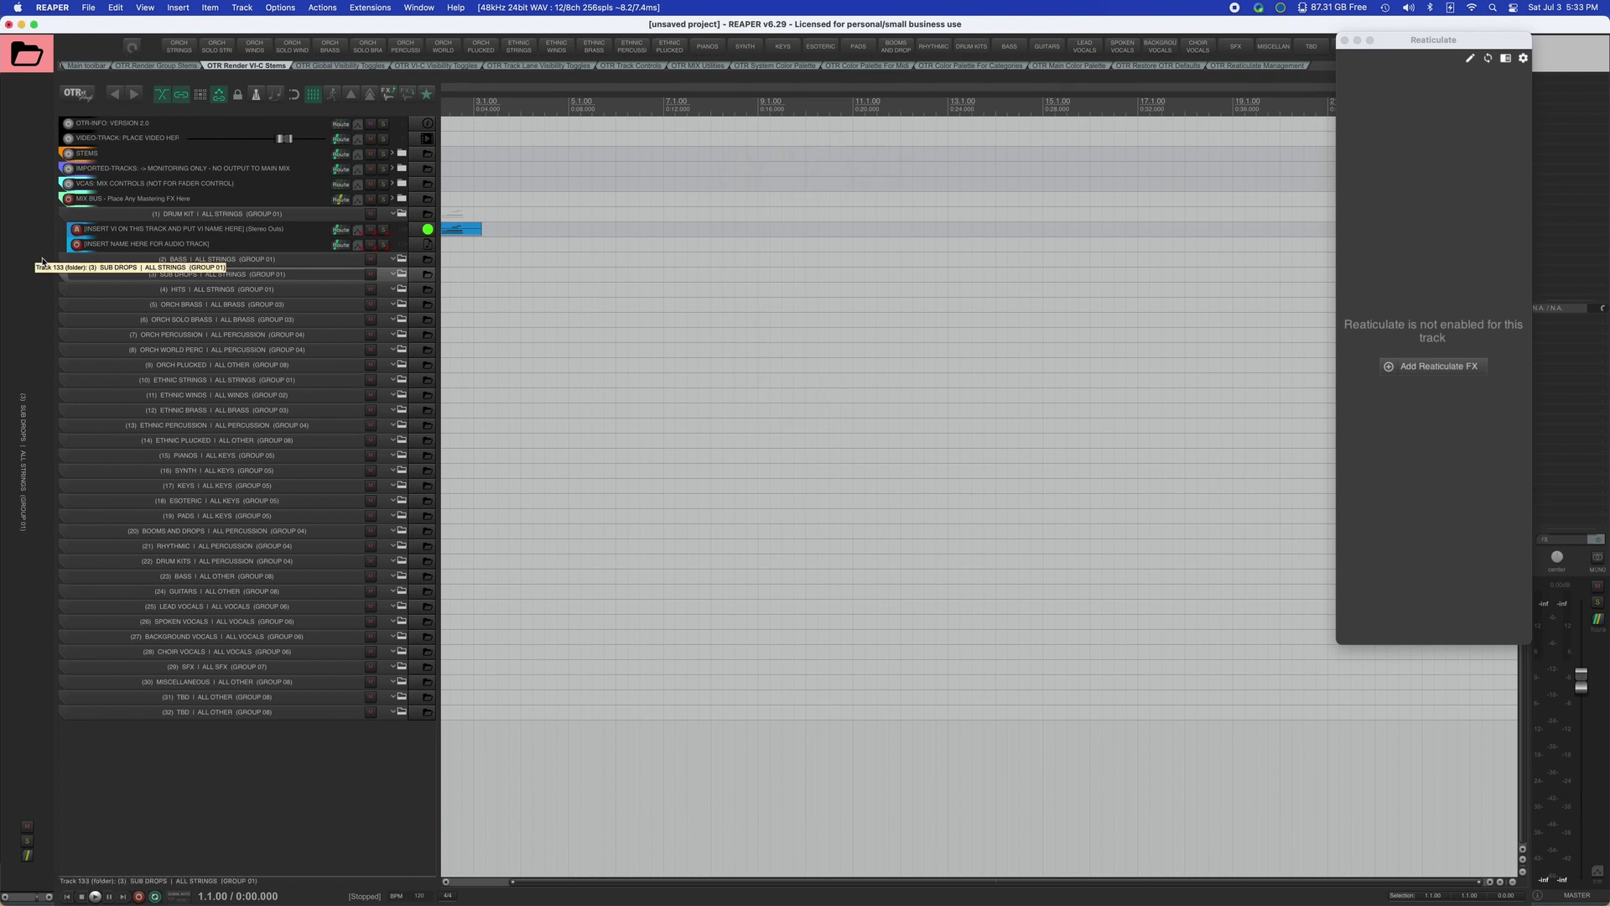
{"action": "left_click", "coordinate": [88, 8]}
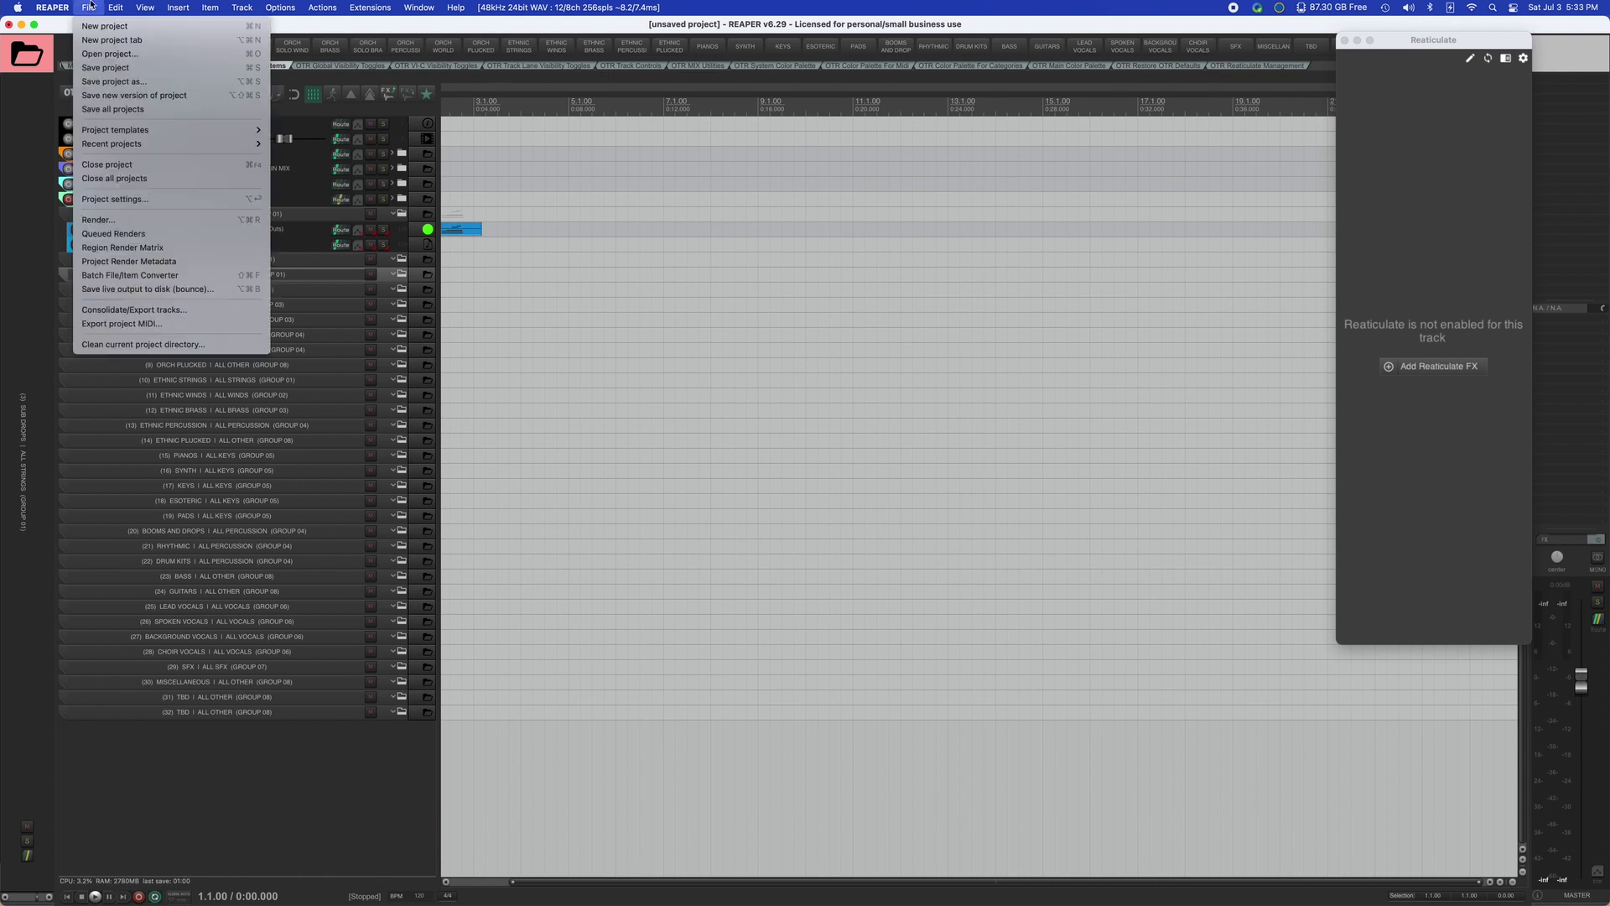
{"action": "left_click", "coordinate": [124, 81]}
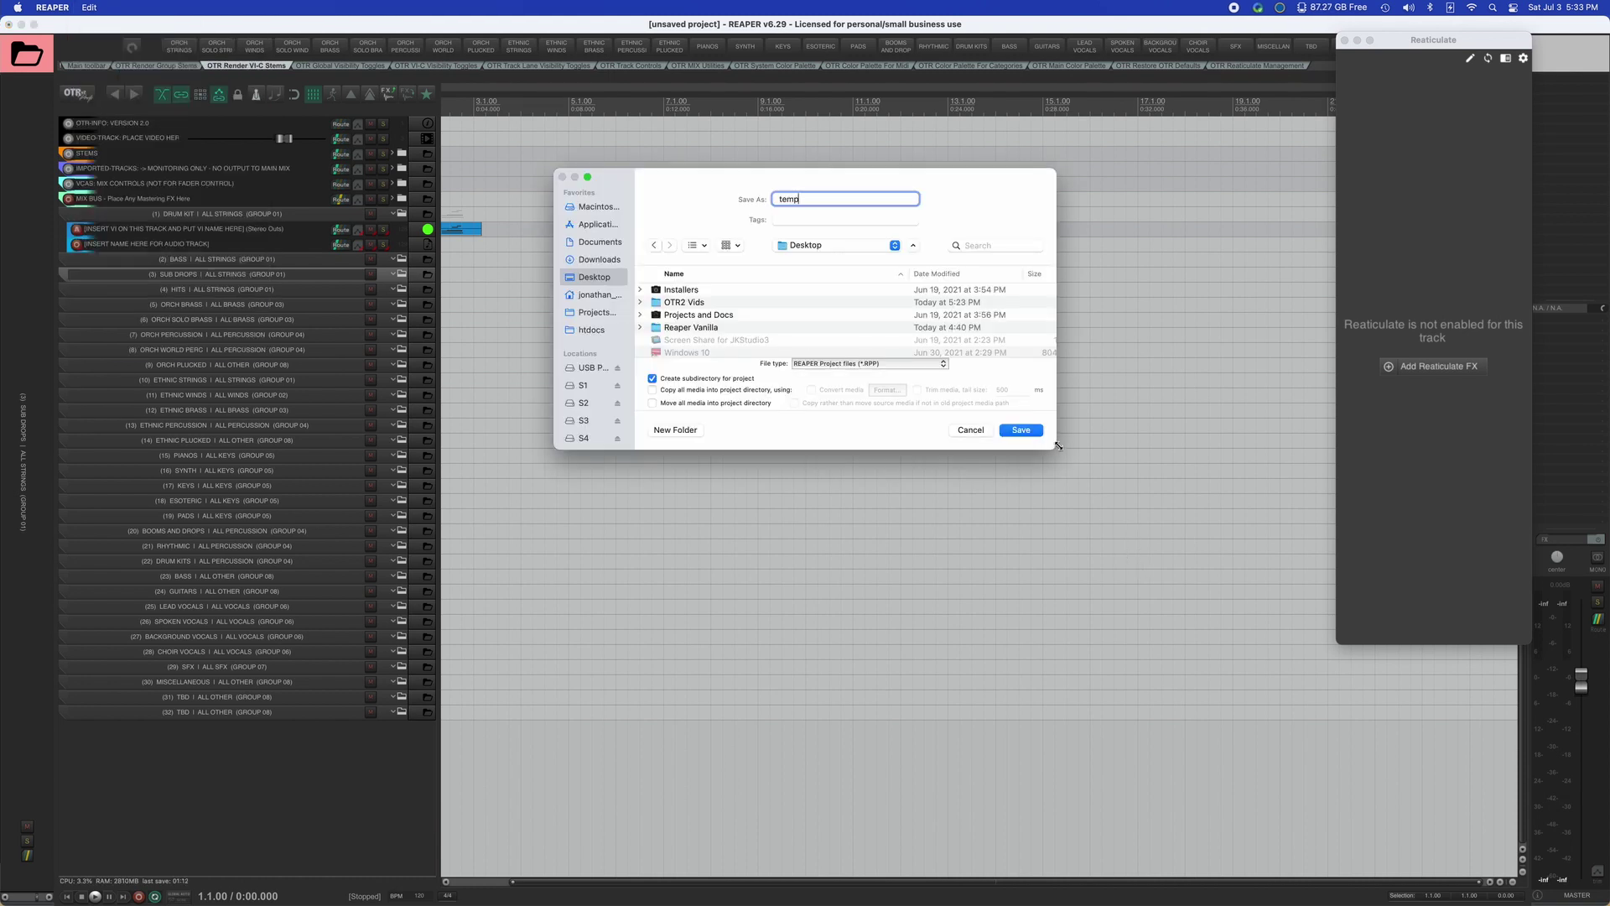
{"action": "key", "text": "Return"}
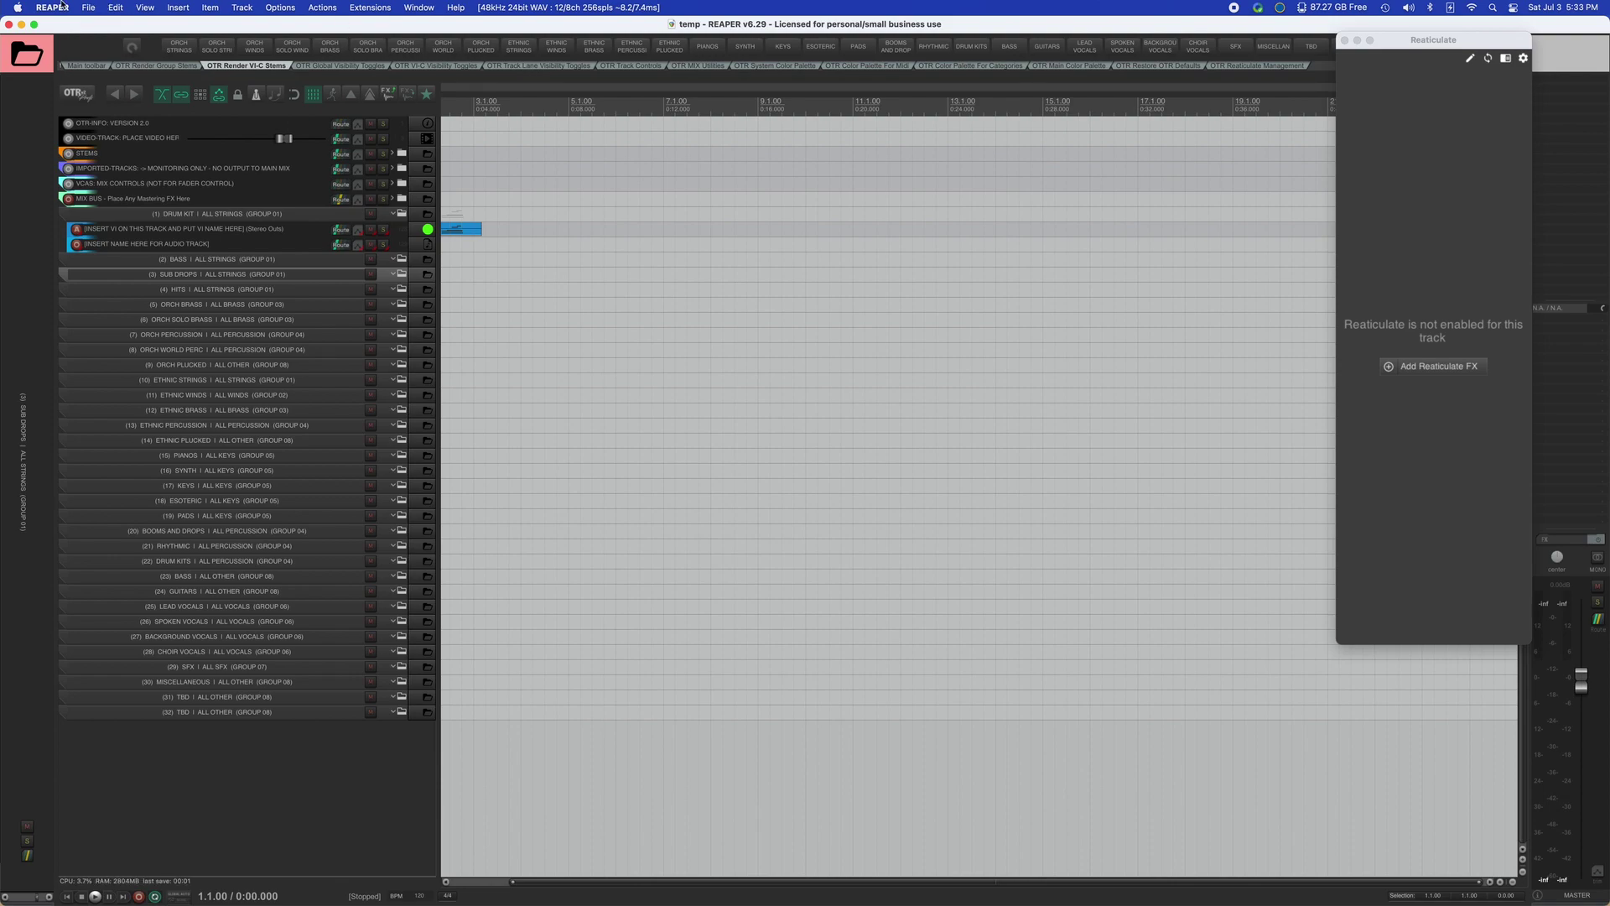
{"action": "left_click", "coordinate": [52, 8]}
Quit and relaunch REAPER, then reopen temp.RPP from Recent projects.
{"action": "left_click", "coordinate": [60, 136]}
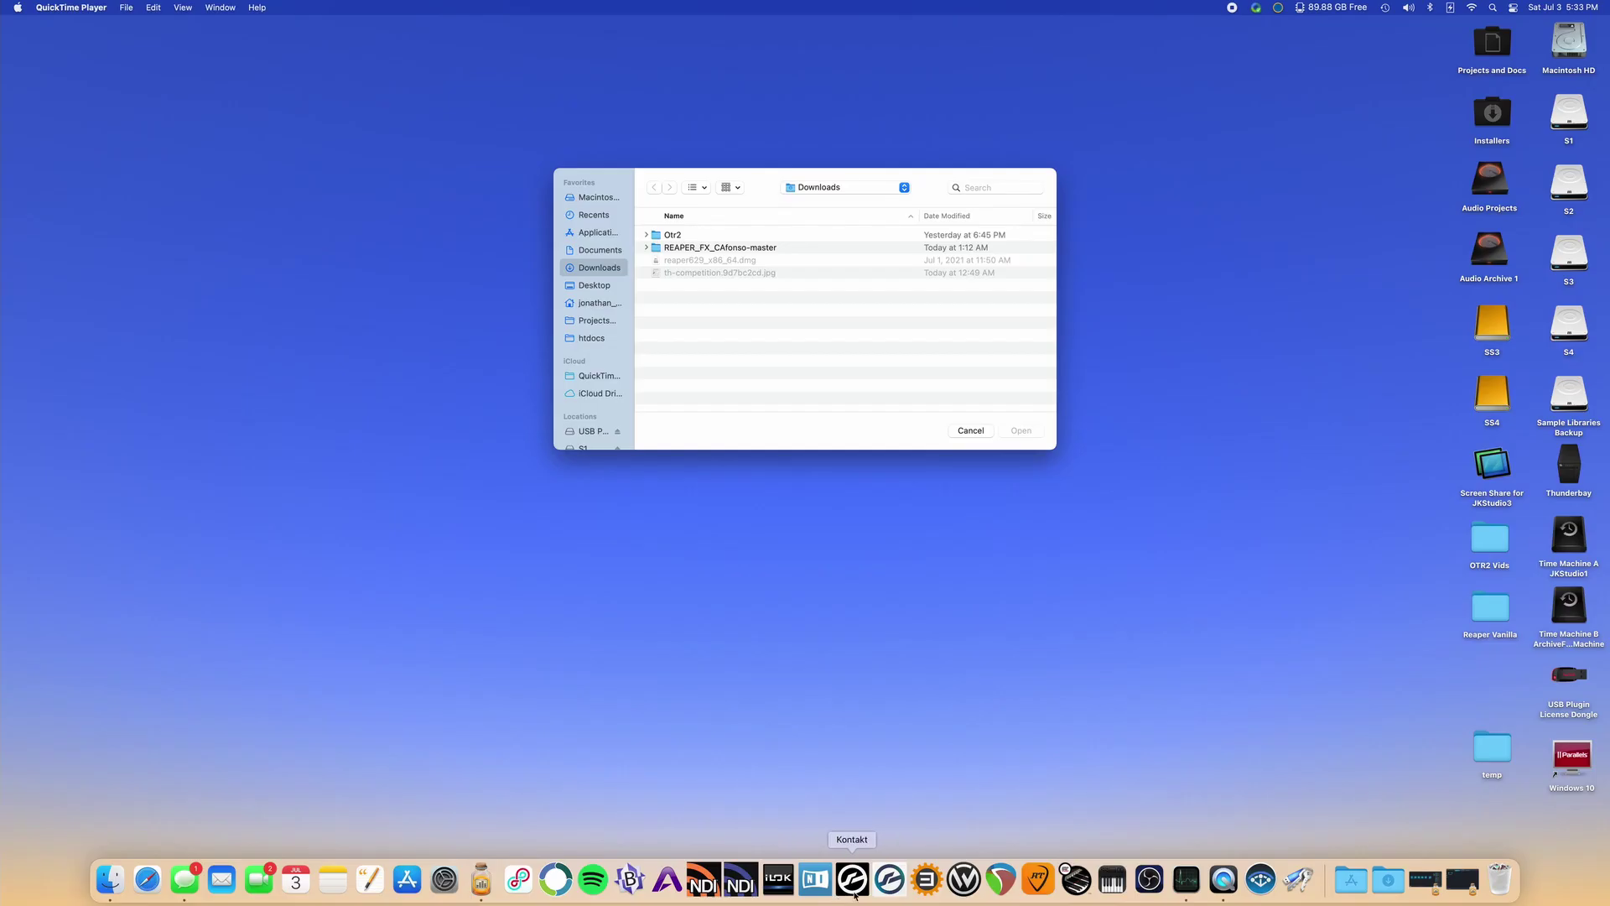
{"action": "left_click", "coordinate": [1000, 879]}
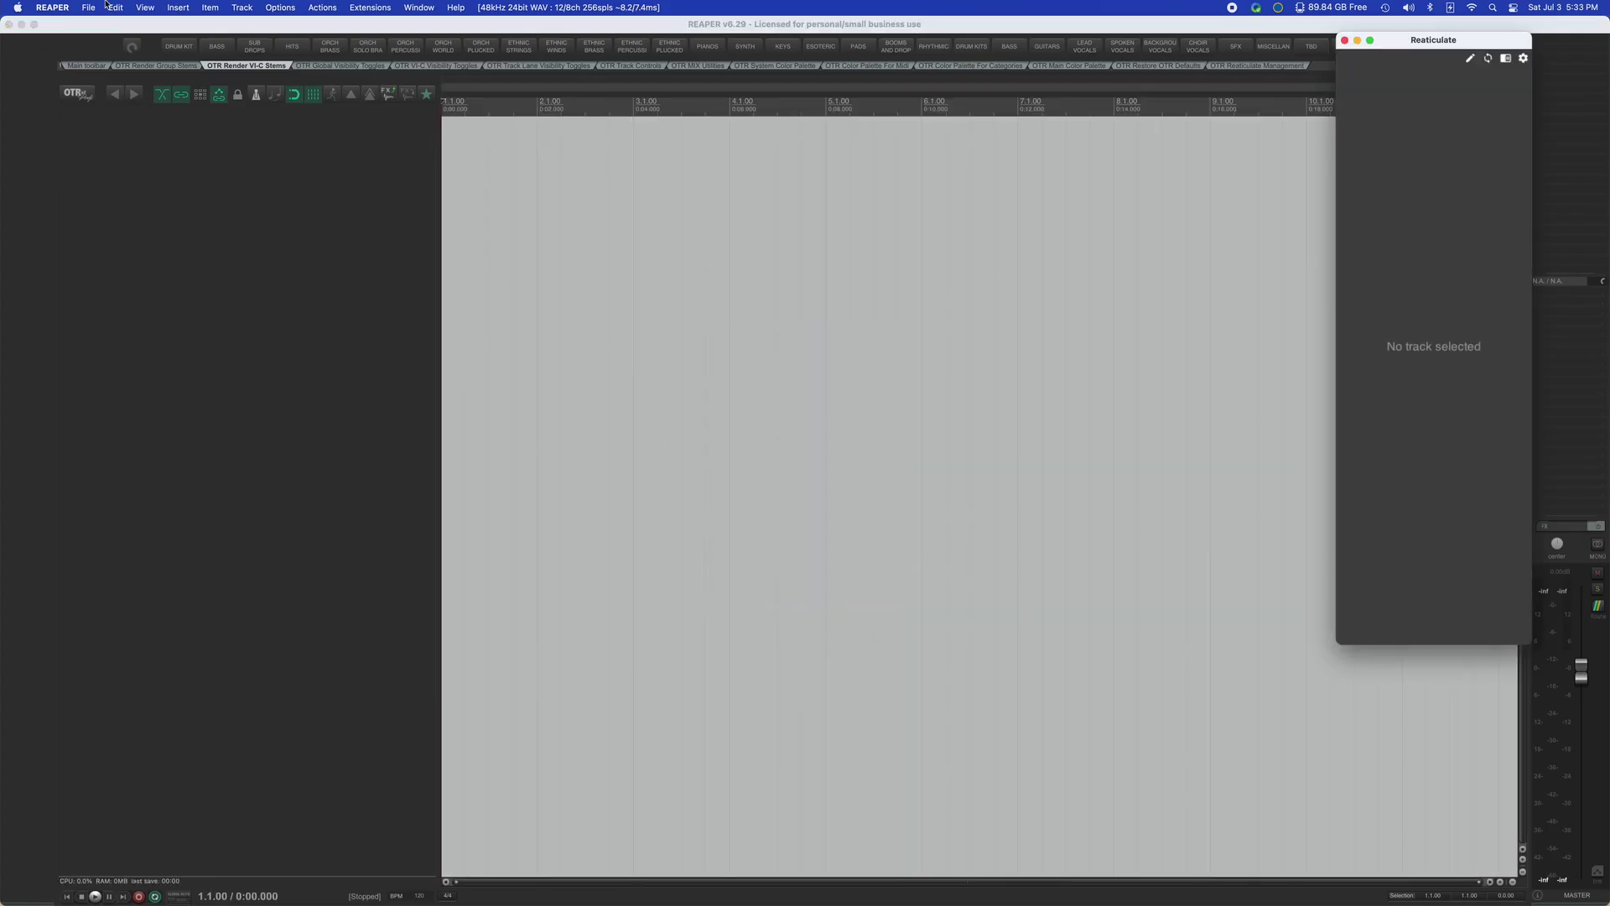
{"action": "left_click", "coordinate": [88, 8]}
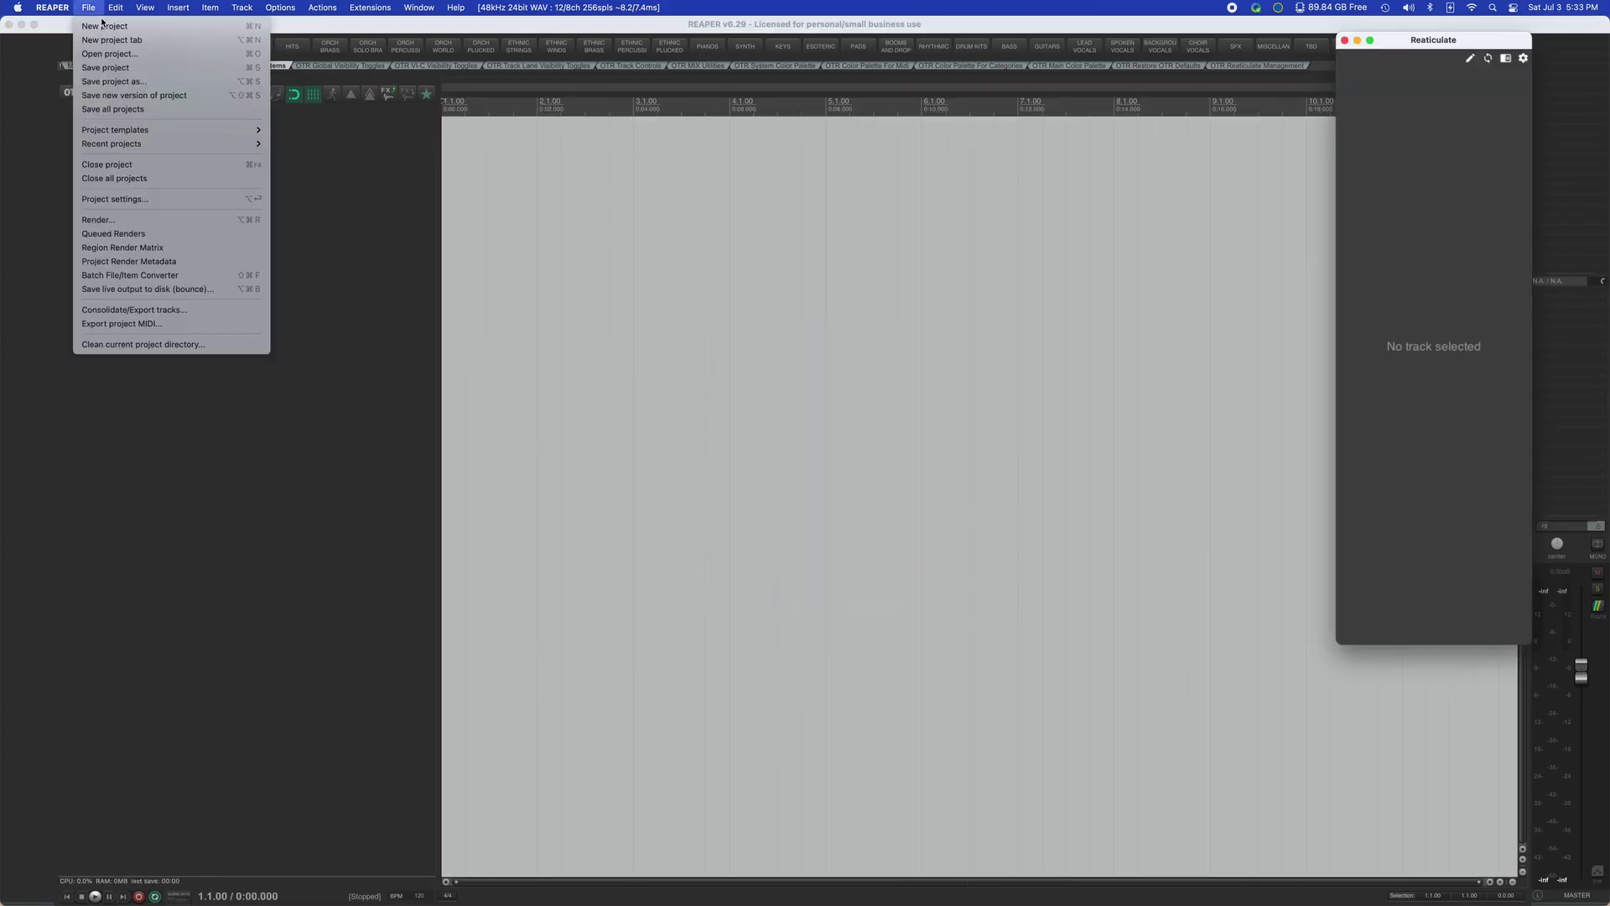
{"action": "mouse_move", "coordinate": [166, 146]}
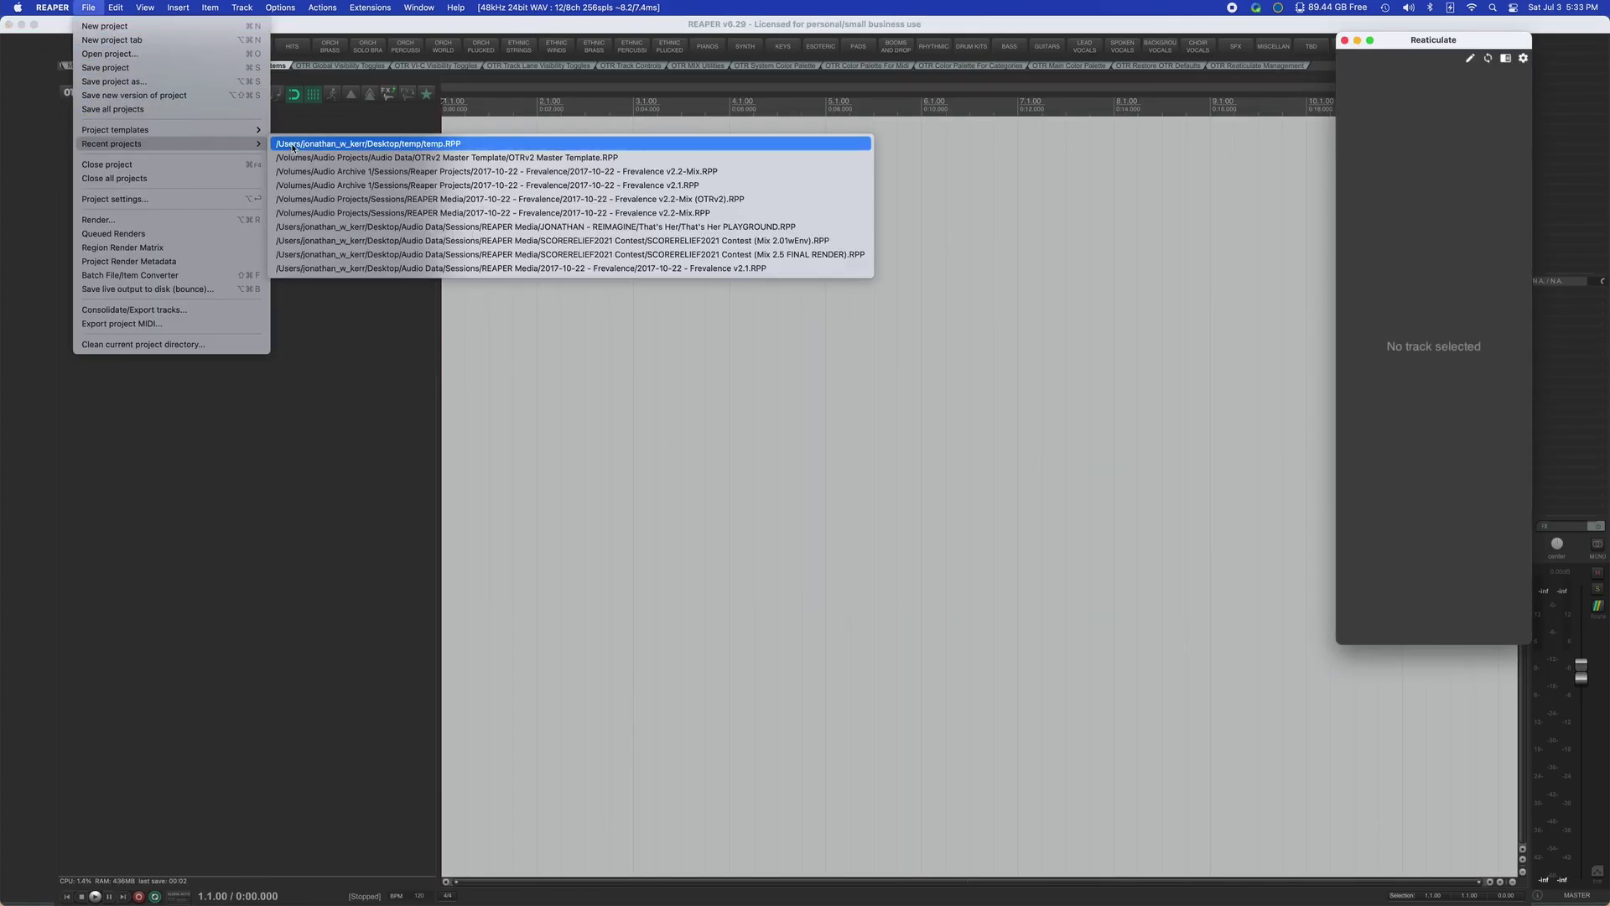
{"action": "left_click", "coordinate": [293, 147]}
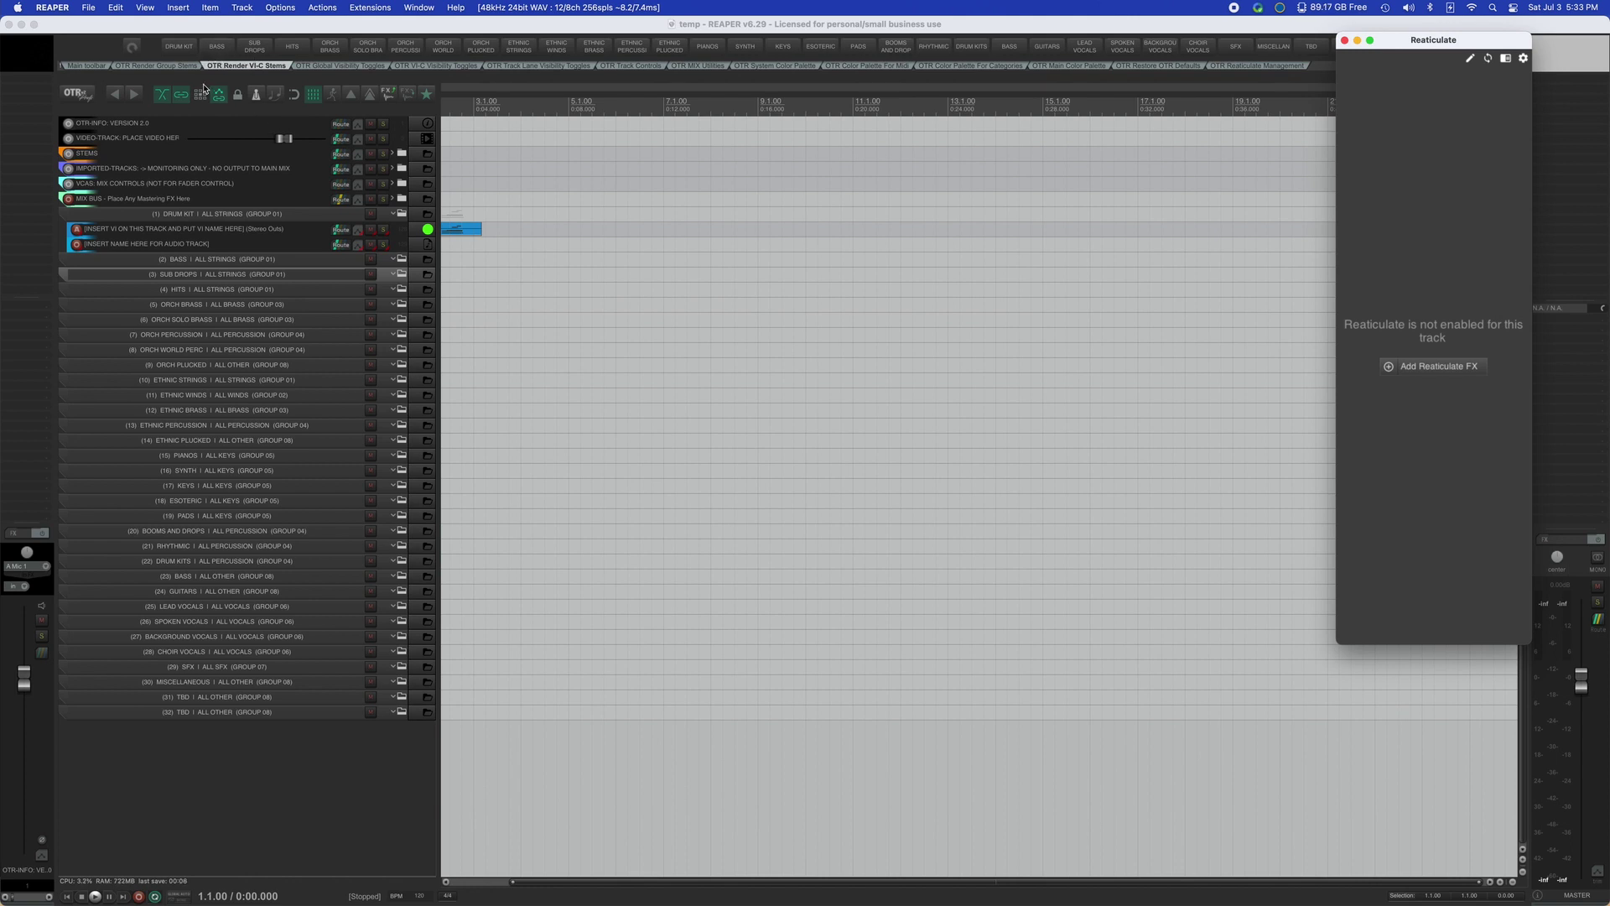
In a new empty project tab, update the OTR category menu bar buttons.
{"action": "left_click", "coordinate": [98, 6]}
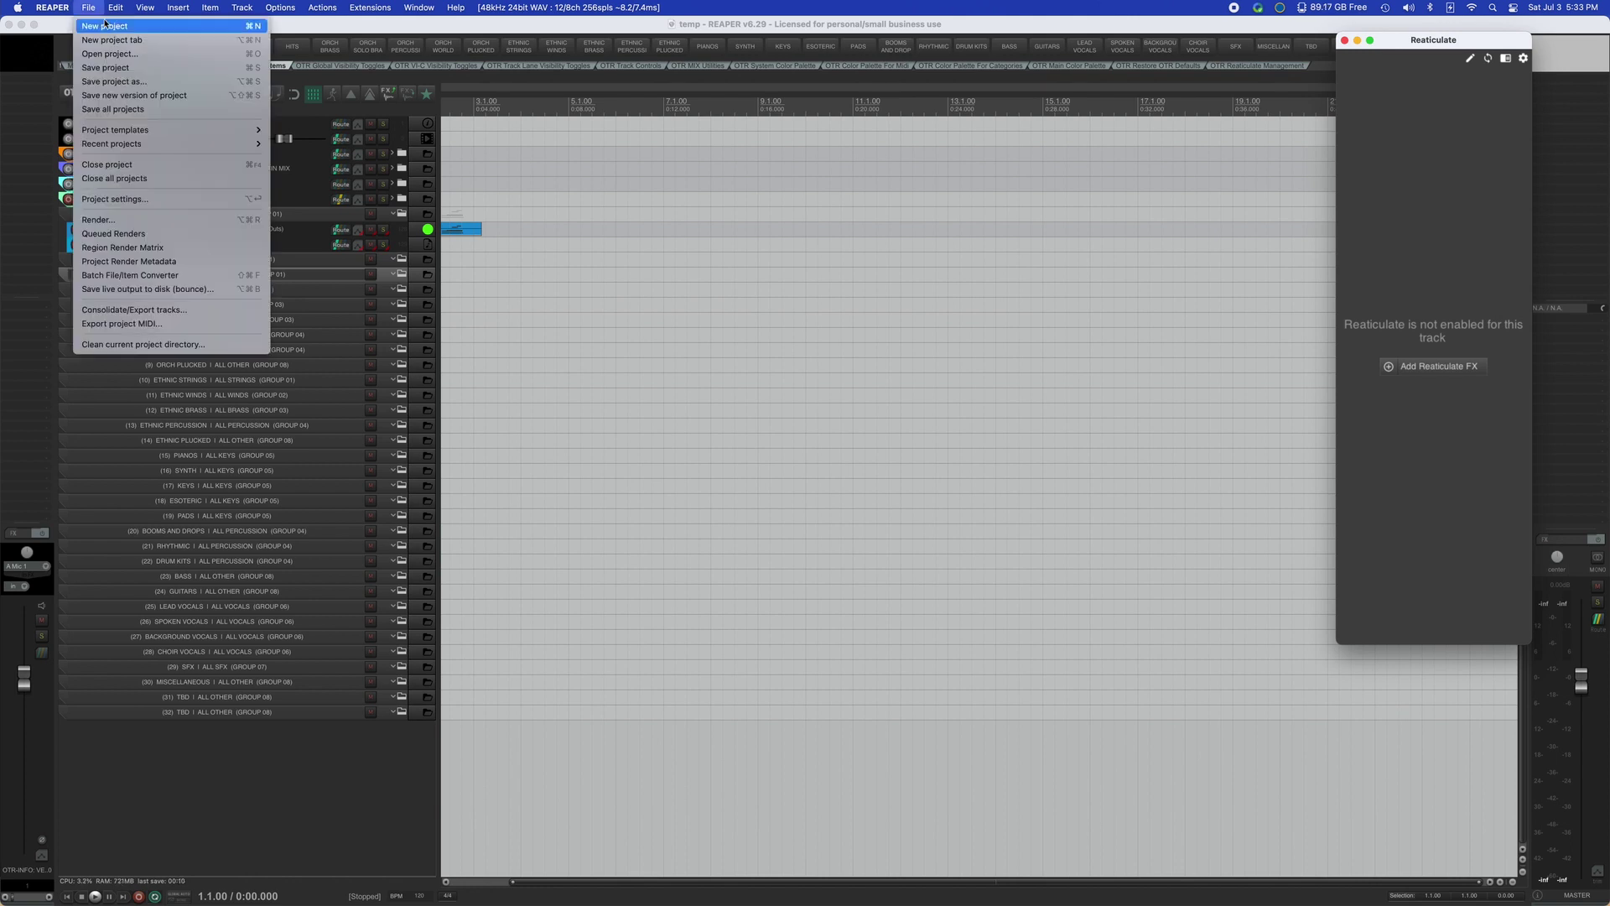
{"action": "left_click", "coordinate": [126, 40]}
{"action": "left_click", "coordinate": [131, 56]}
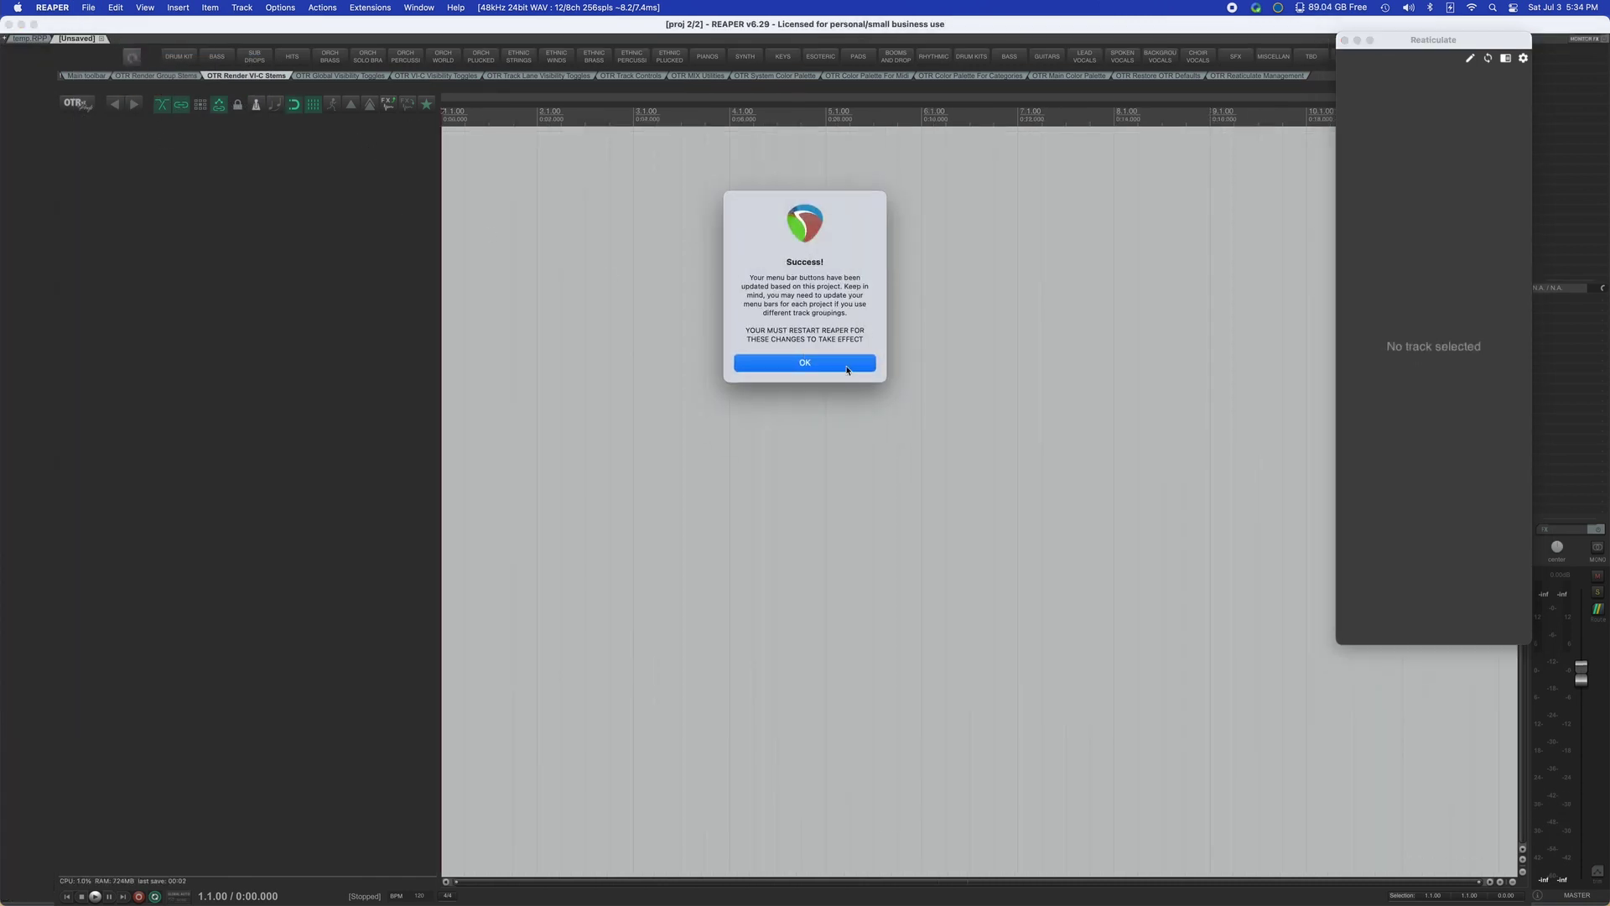
{"action": "left_click", "coordinate": [846, 370]}
Restart REAPER, reopen temp.RPP, and show the OTR VI-C Visibility Toggles toolbar.
{"action": "left_click", "coordinate": [52, 6]}
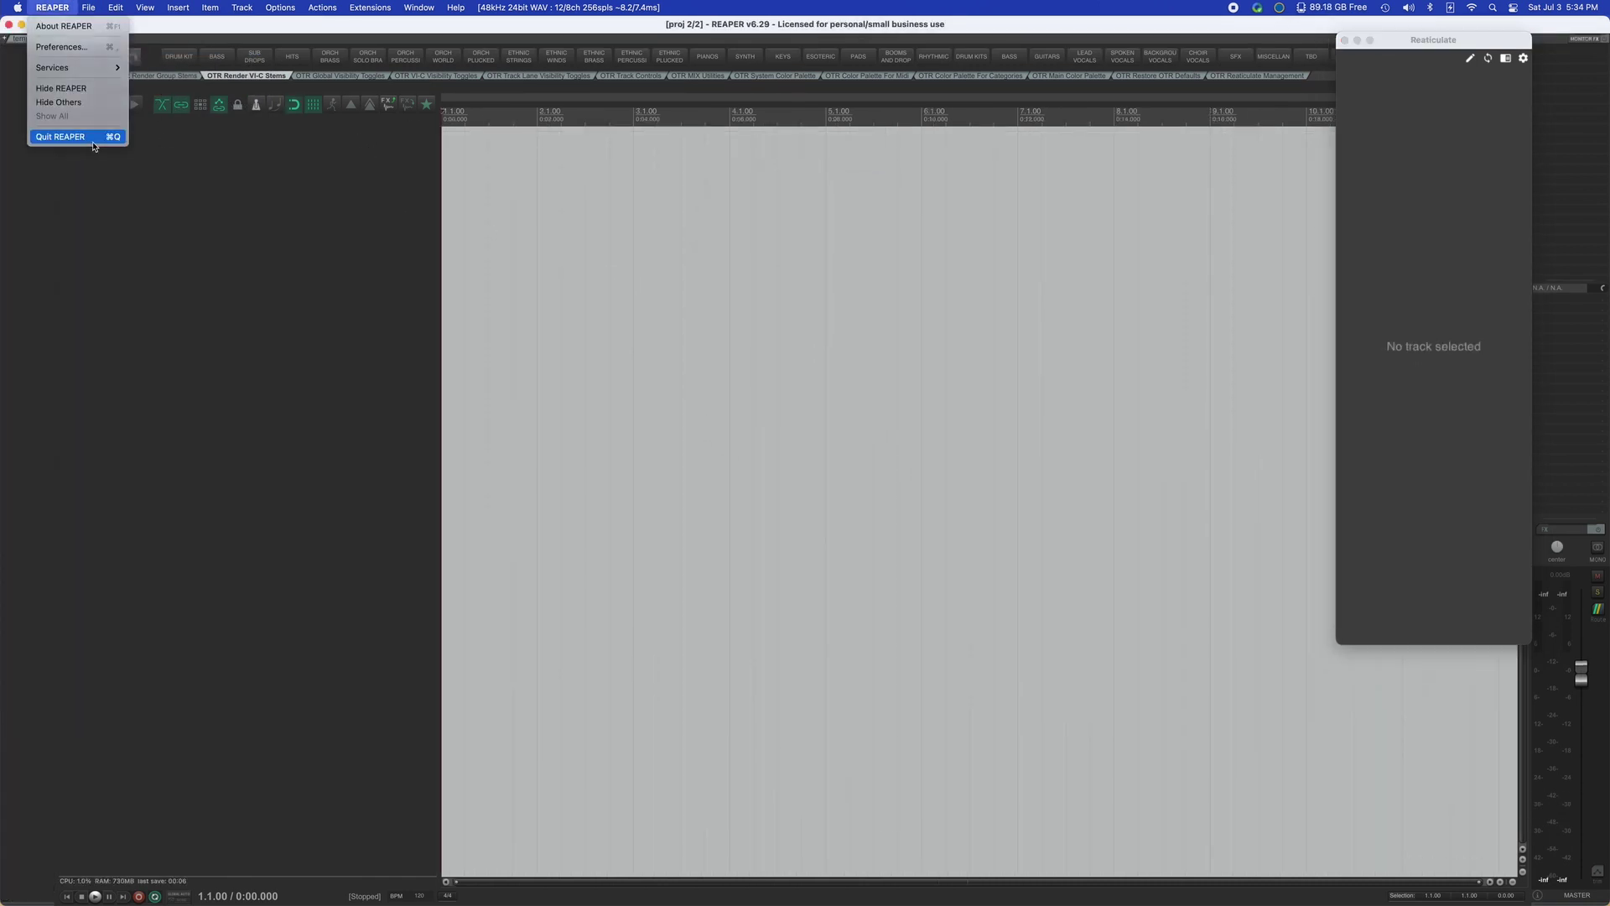
{"action": "left_click", "coordinate": [98, 139]}
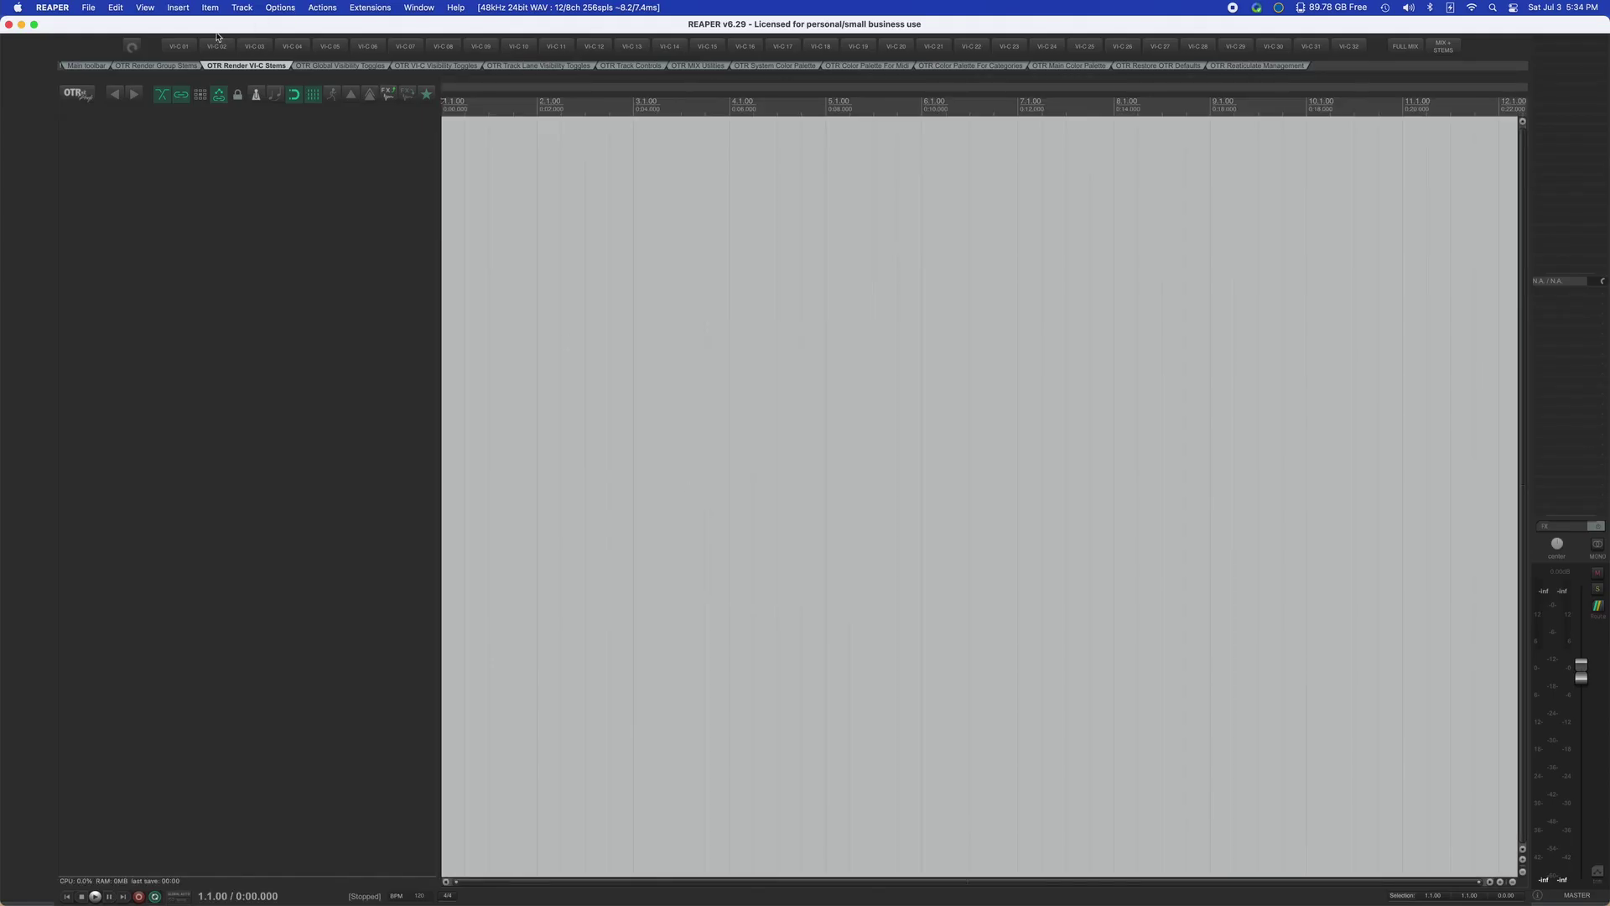
{"action": "left_click", "coordinate": [89, 7]}
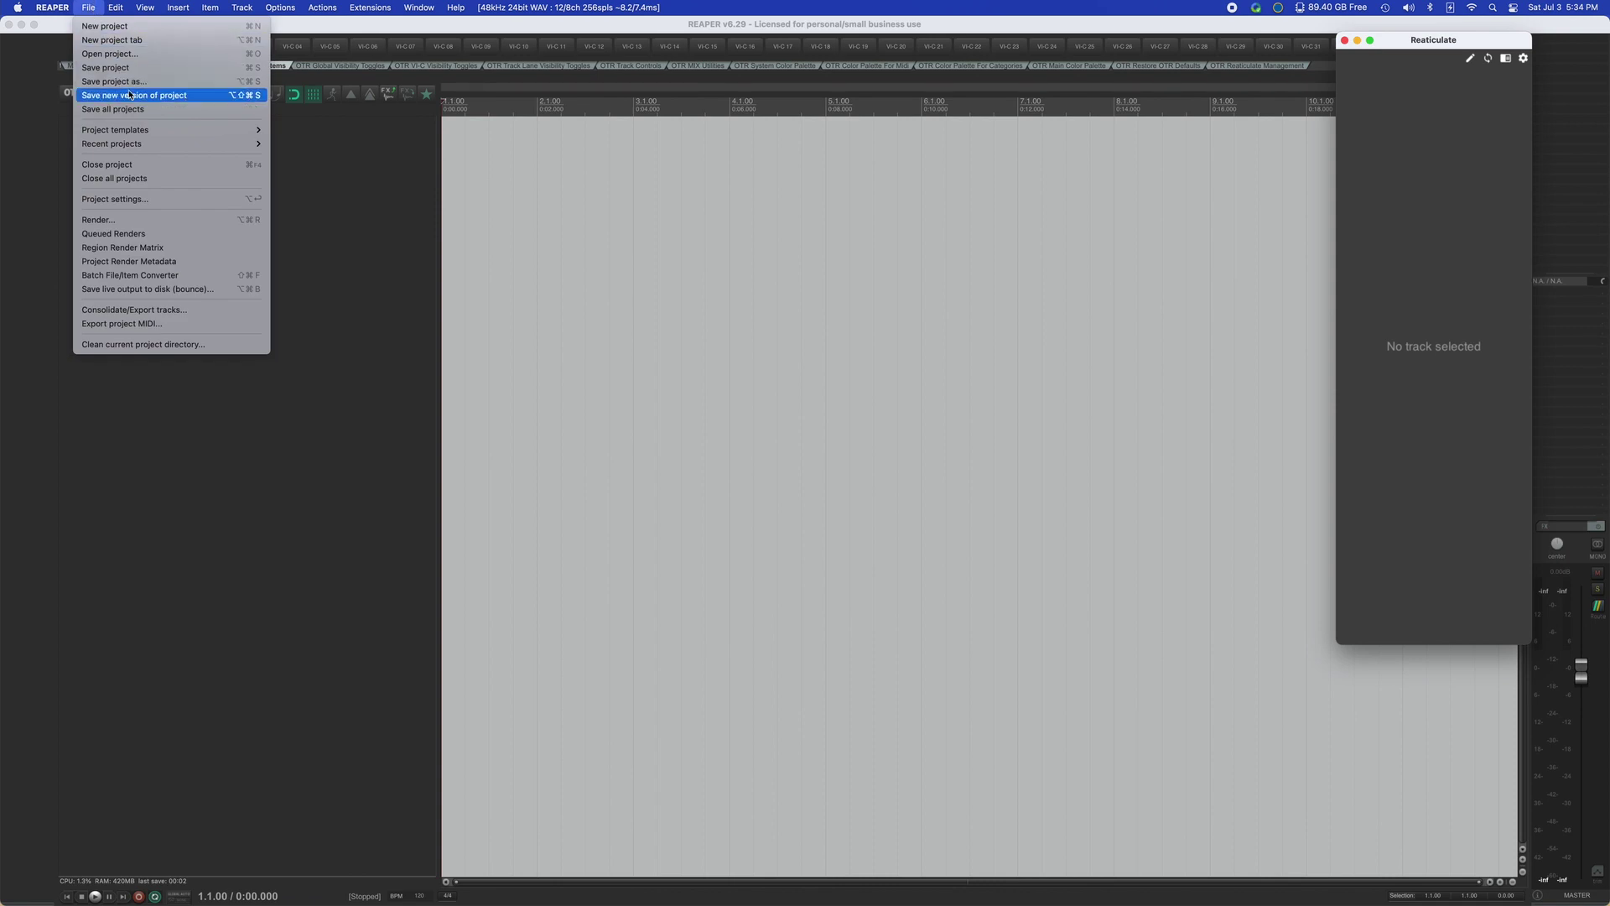
{"action": "mouse_move", "coordinate": [146, 144]}
{"action": "left_click", "coordinate": [304, 148]}
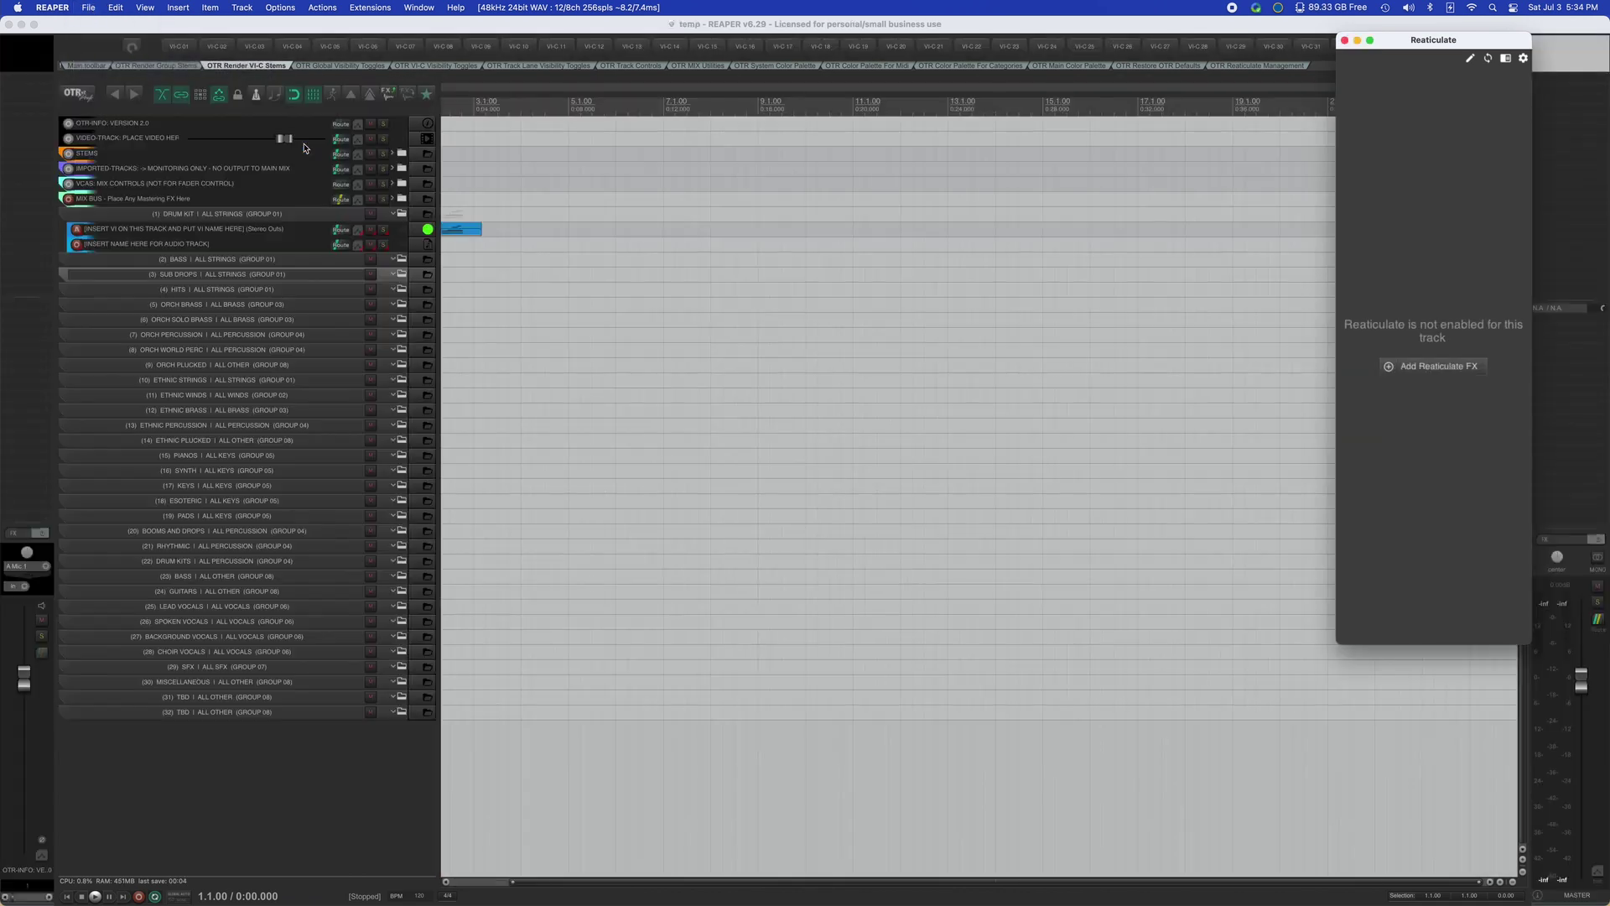
{"action": "left_click", "coordinate": [334, 67]}
Hide all category folders with ALL, then show only the DRUM KIT folder via VI-C 01.
{"action": "left_click", "coordinate": [470, 68]}
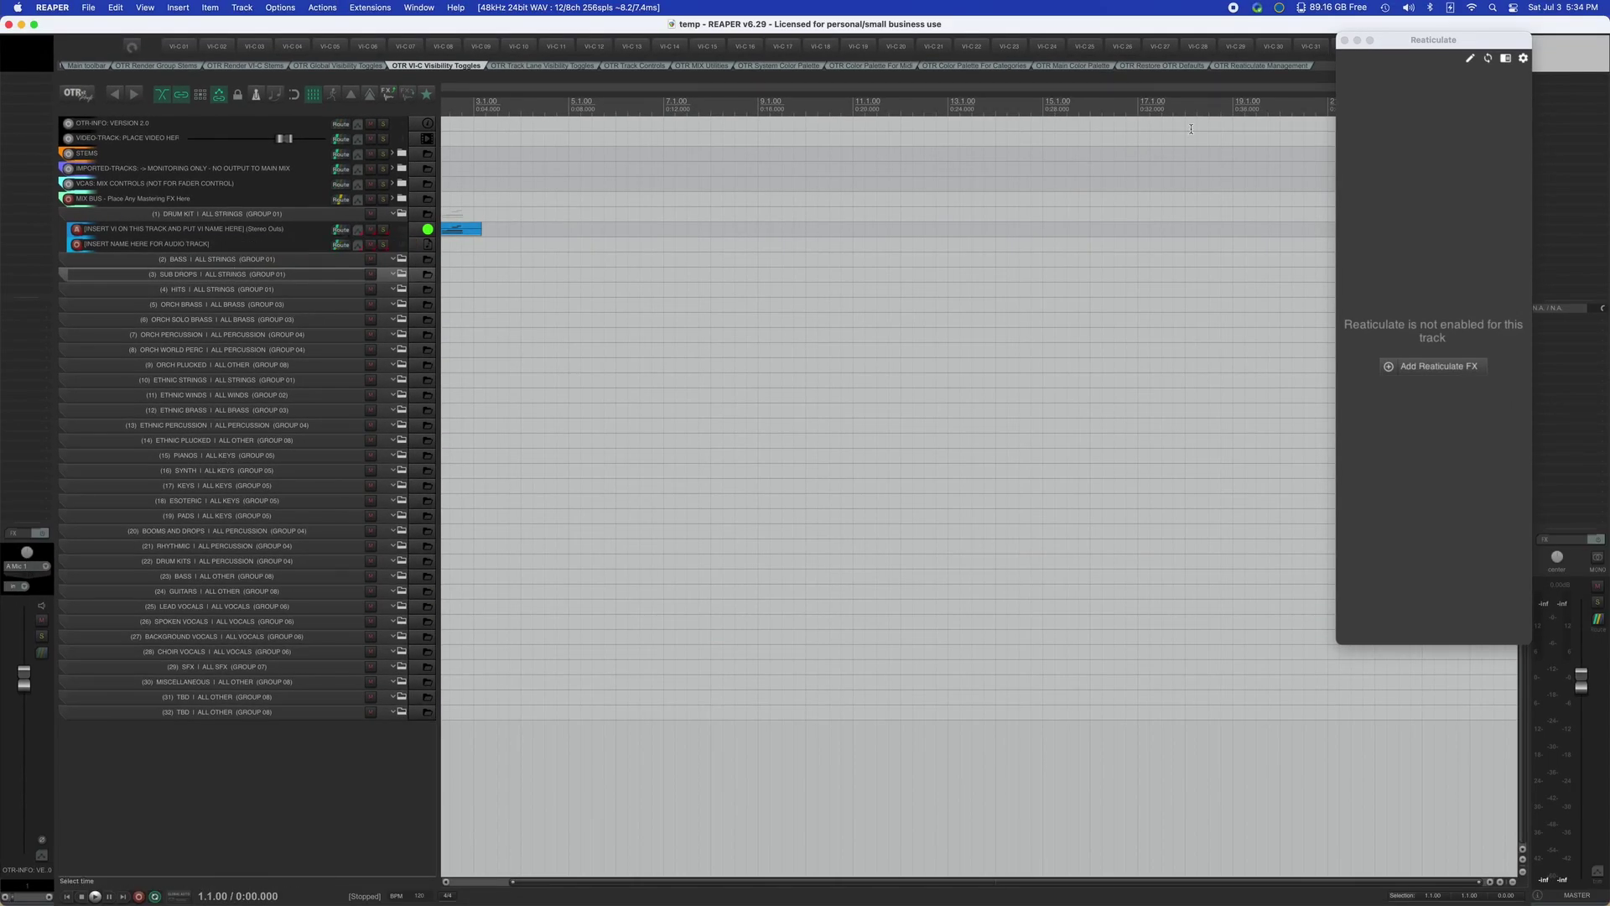
{"action": "left_click", "coordinate": [170, 230]}
{"action": "left_click", "coordinate": [191, 243]}
{"action": "left_click", "coordinate": [216, 213]}
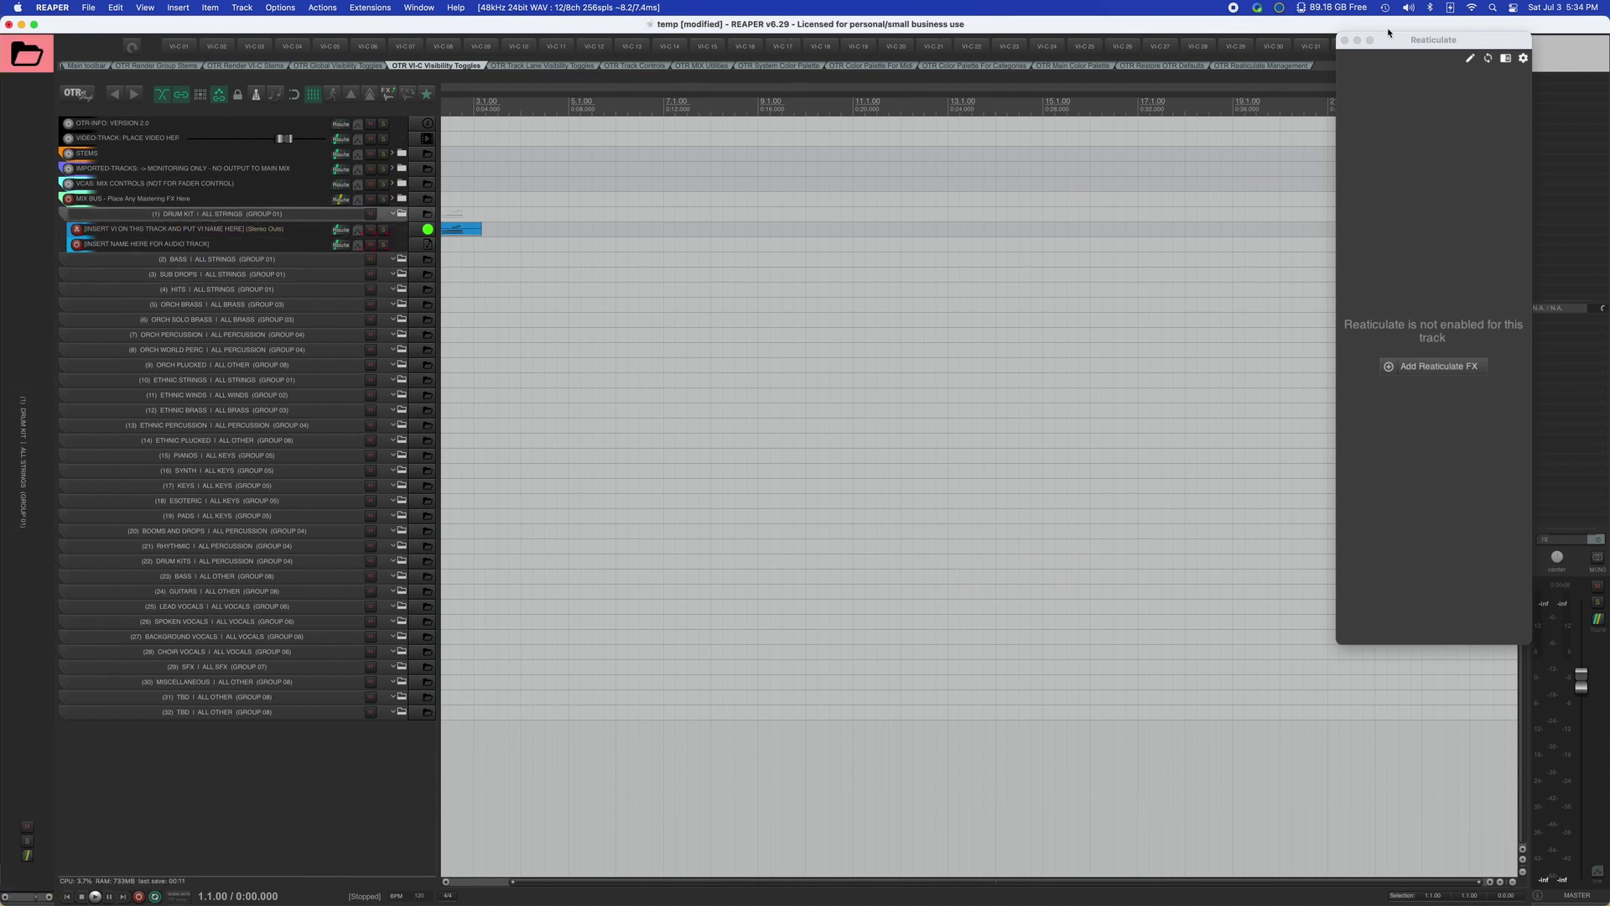
{"action": "left_click", "coordinate": [1418, 54]}
{"action": "left_click", "coordinate": [1419, 55]}
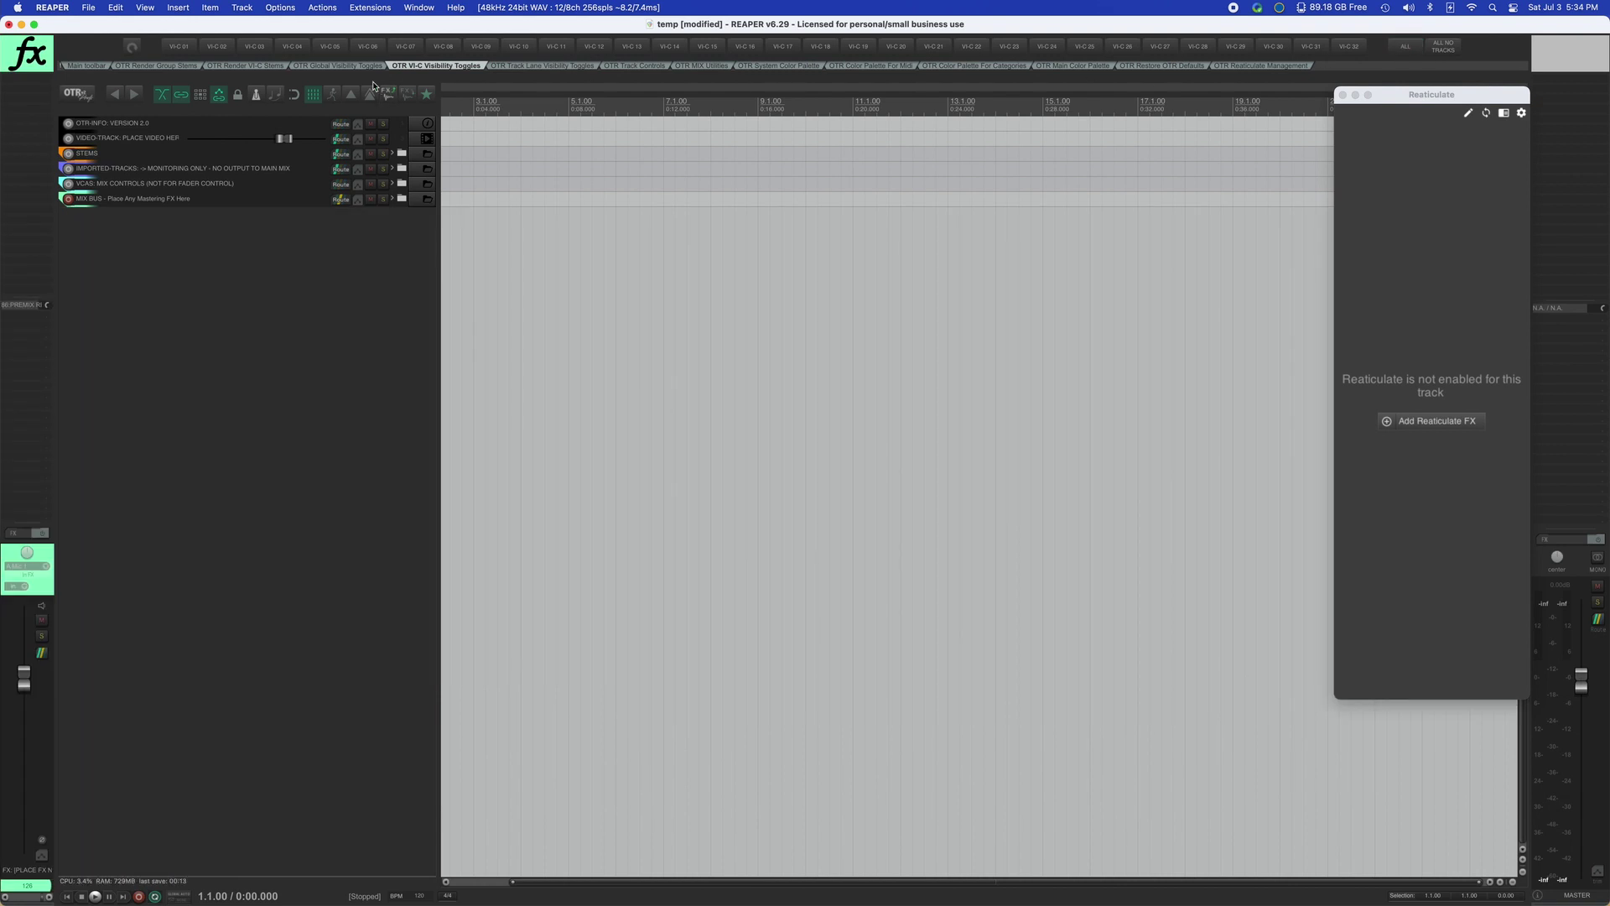
{"action": "left_click", "coordinate": [186, 55]}
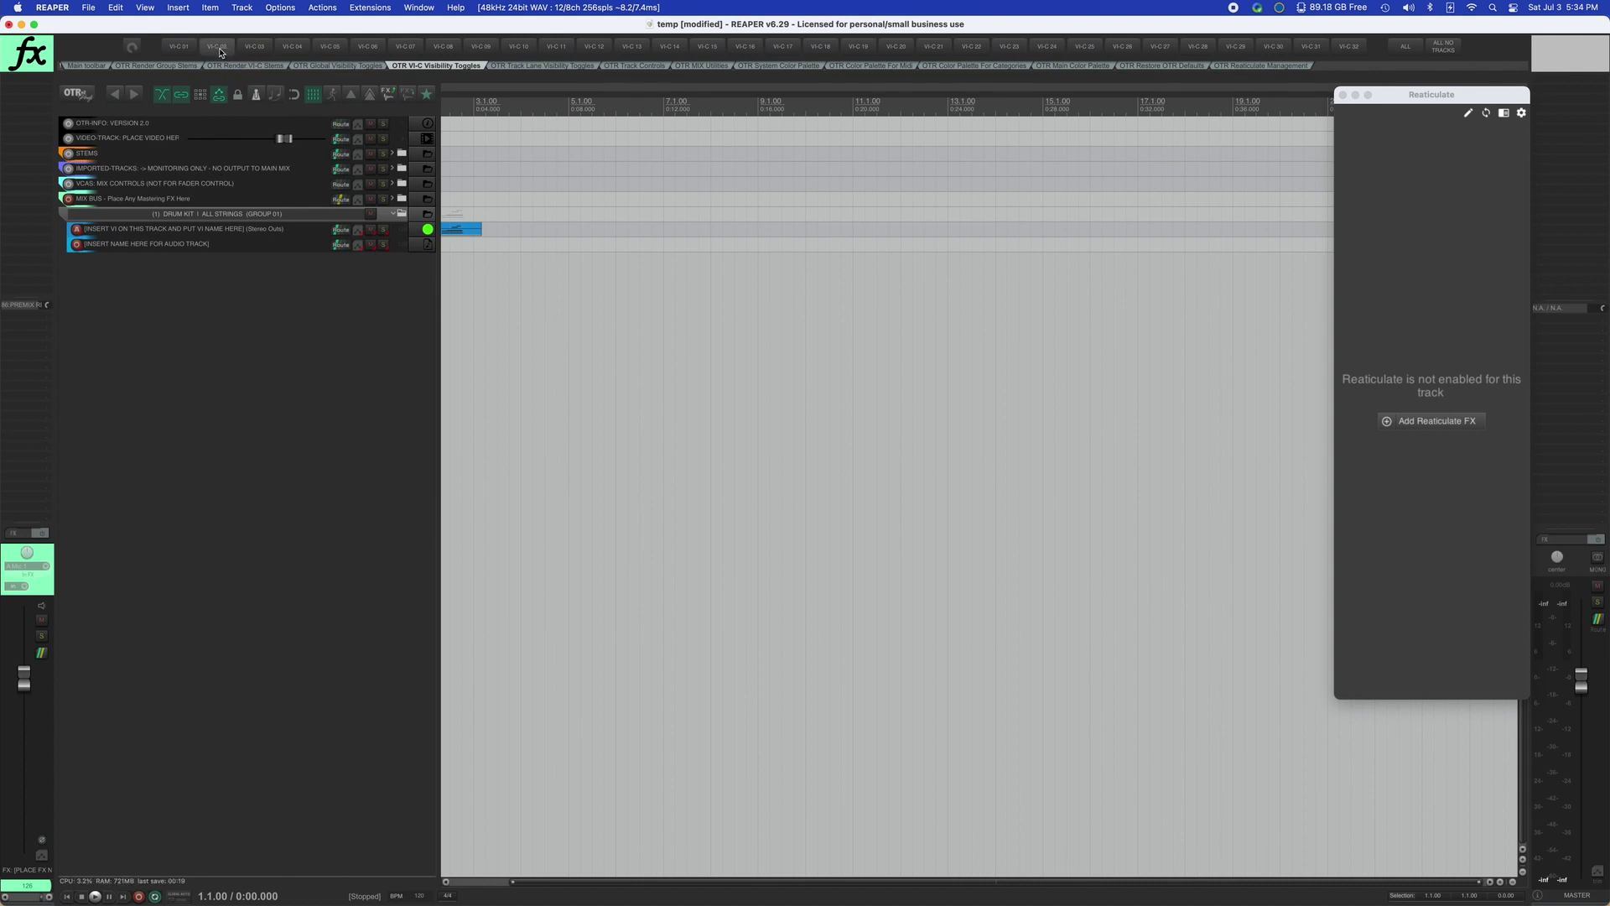
Show the BASS folder and insert an Audio Track (Stereo Outs) template track inside it.
{"action": "left_click", "coordinate": [217, 46]}
{"action": "right_click", "coordinate": [217, 260]}
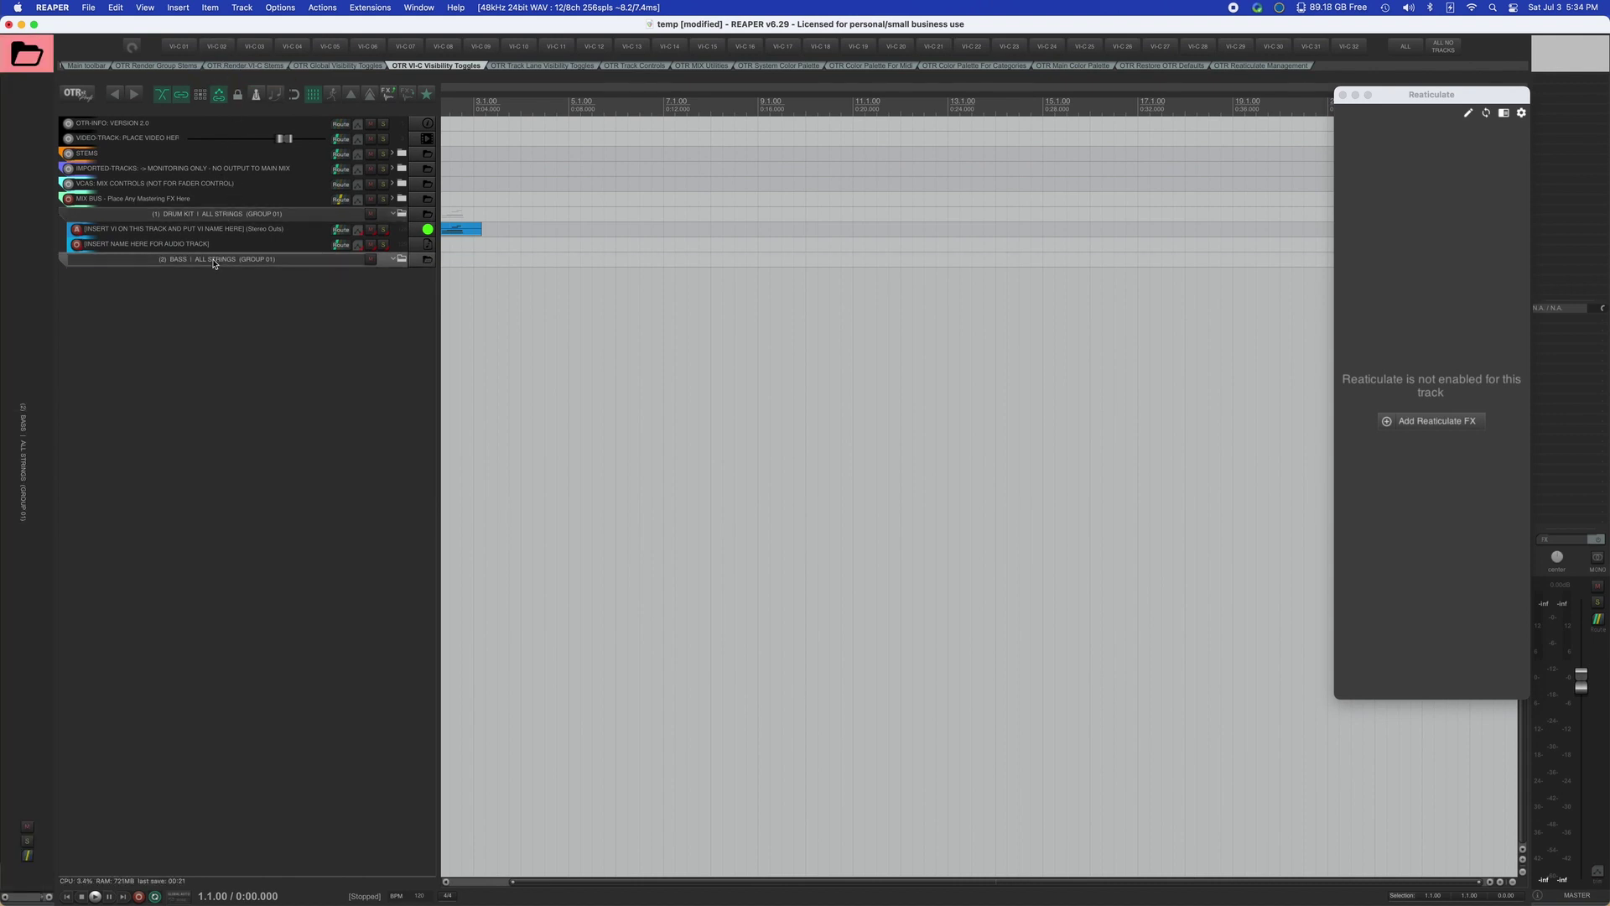
{"action": "mouse_move", "coordinate": [233, 303]}
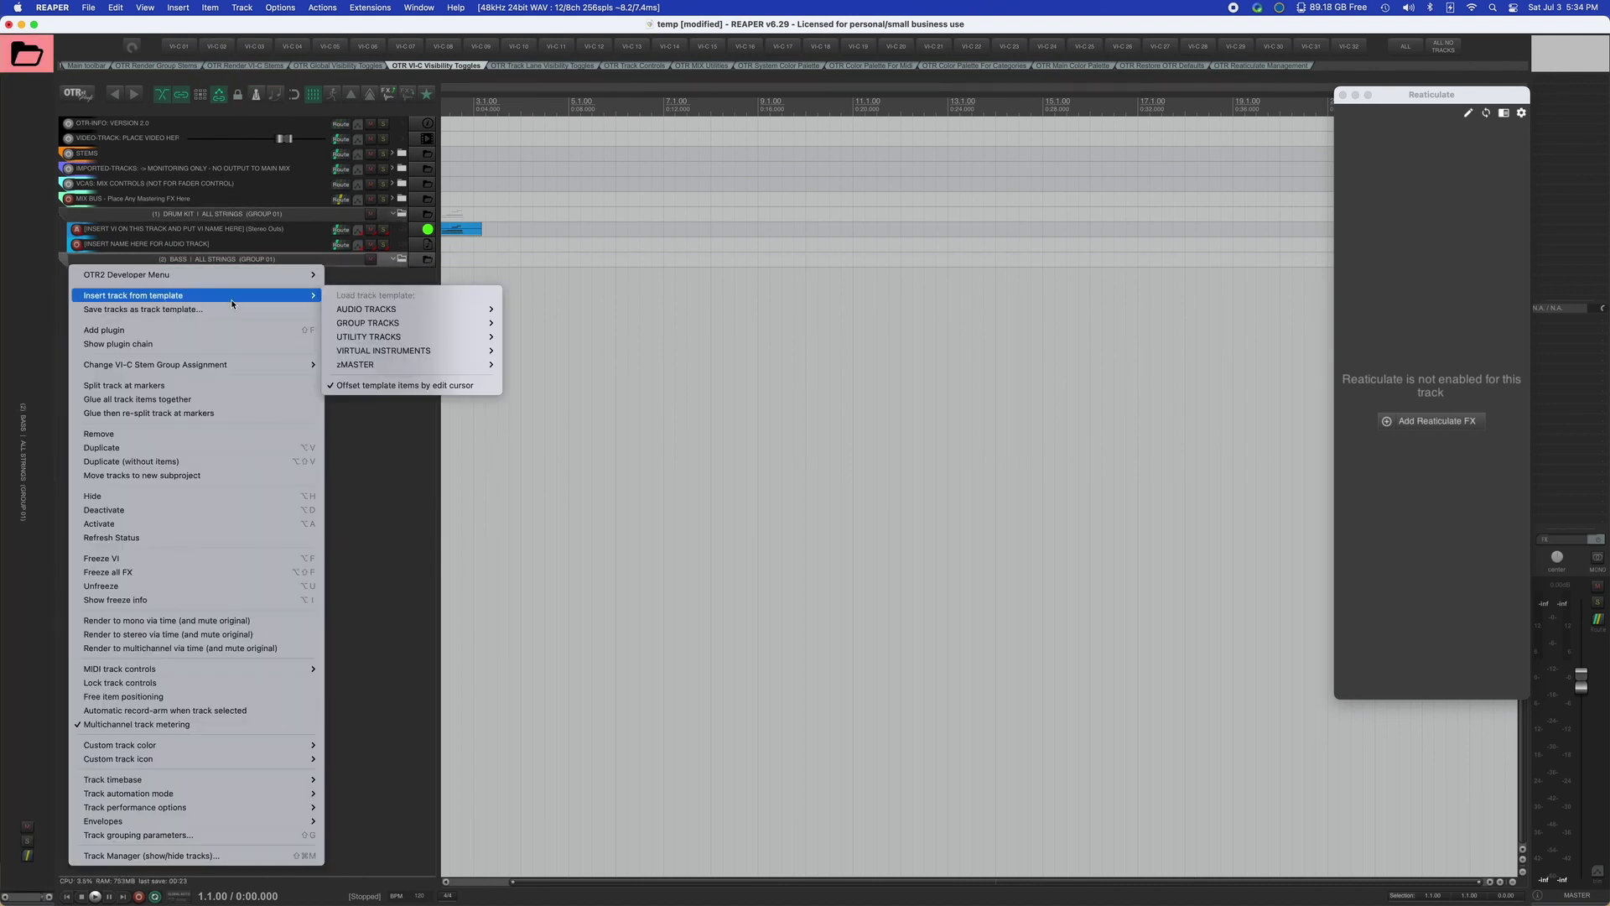
{"action": "mouse_move", "coordinate": [419, 309]}
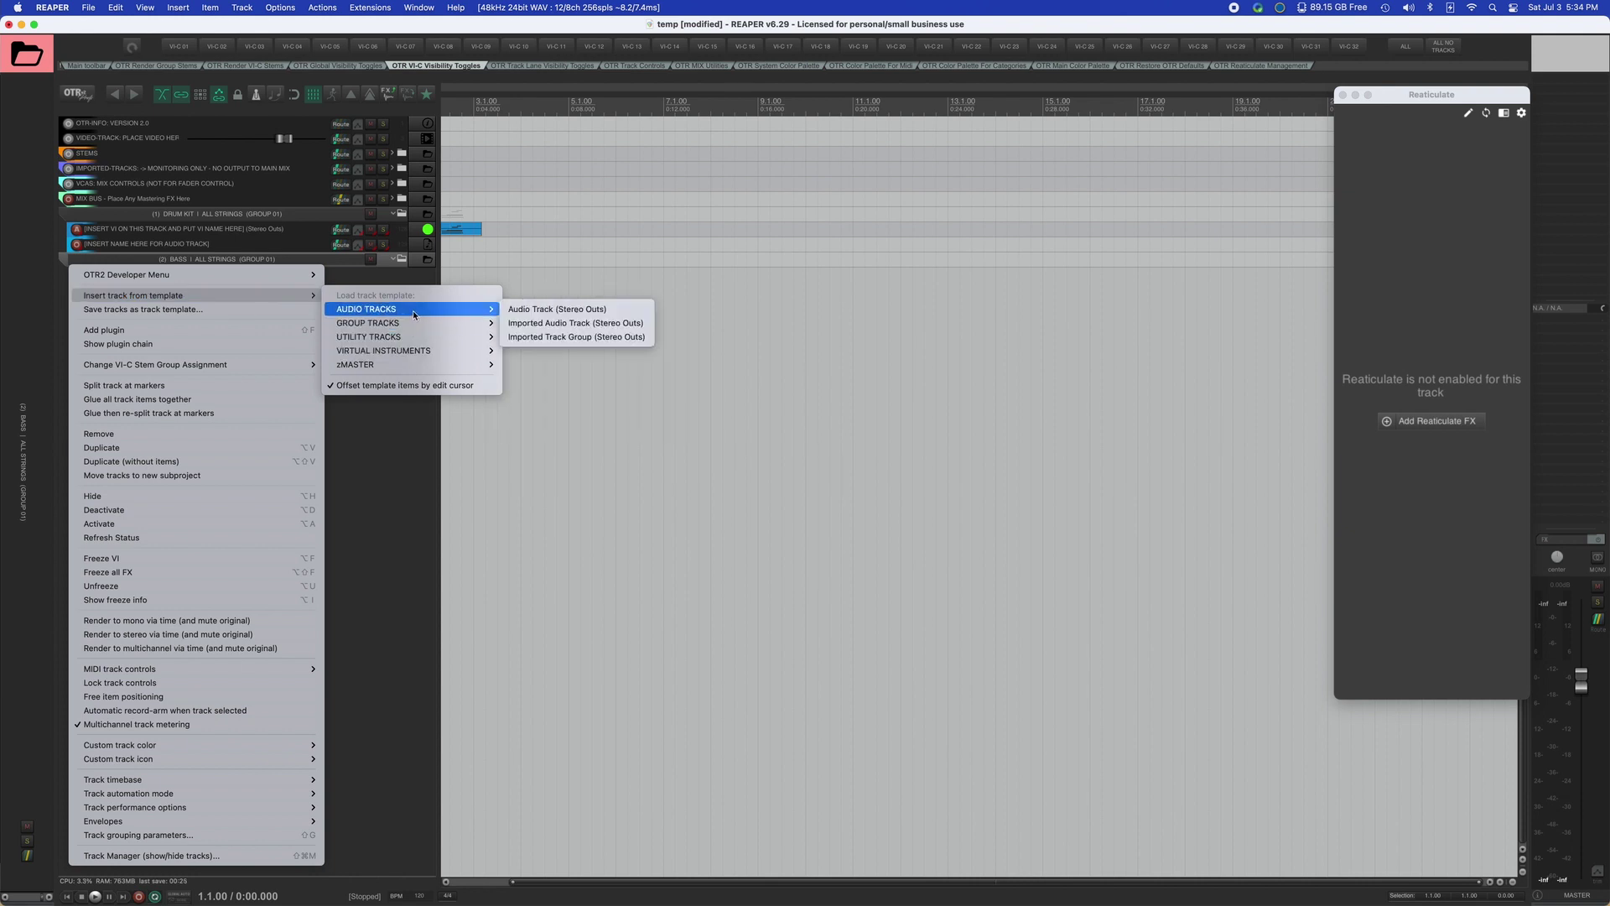
{"action": "left_click", "coordinate": [537, 315]}
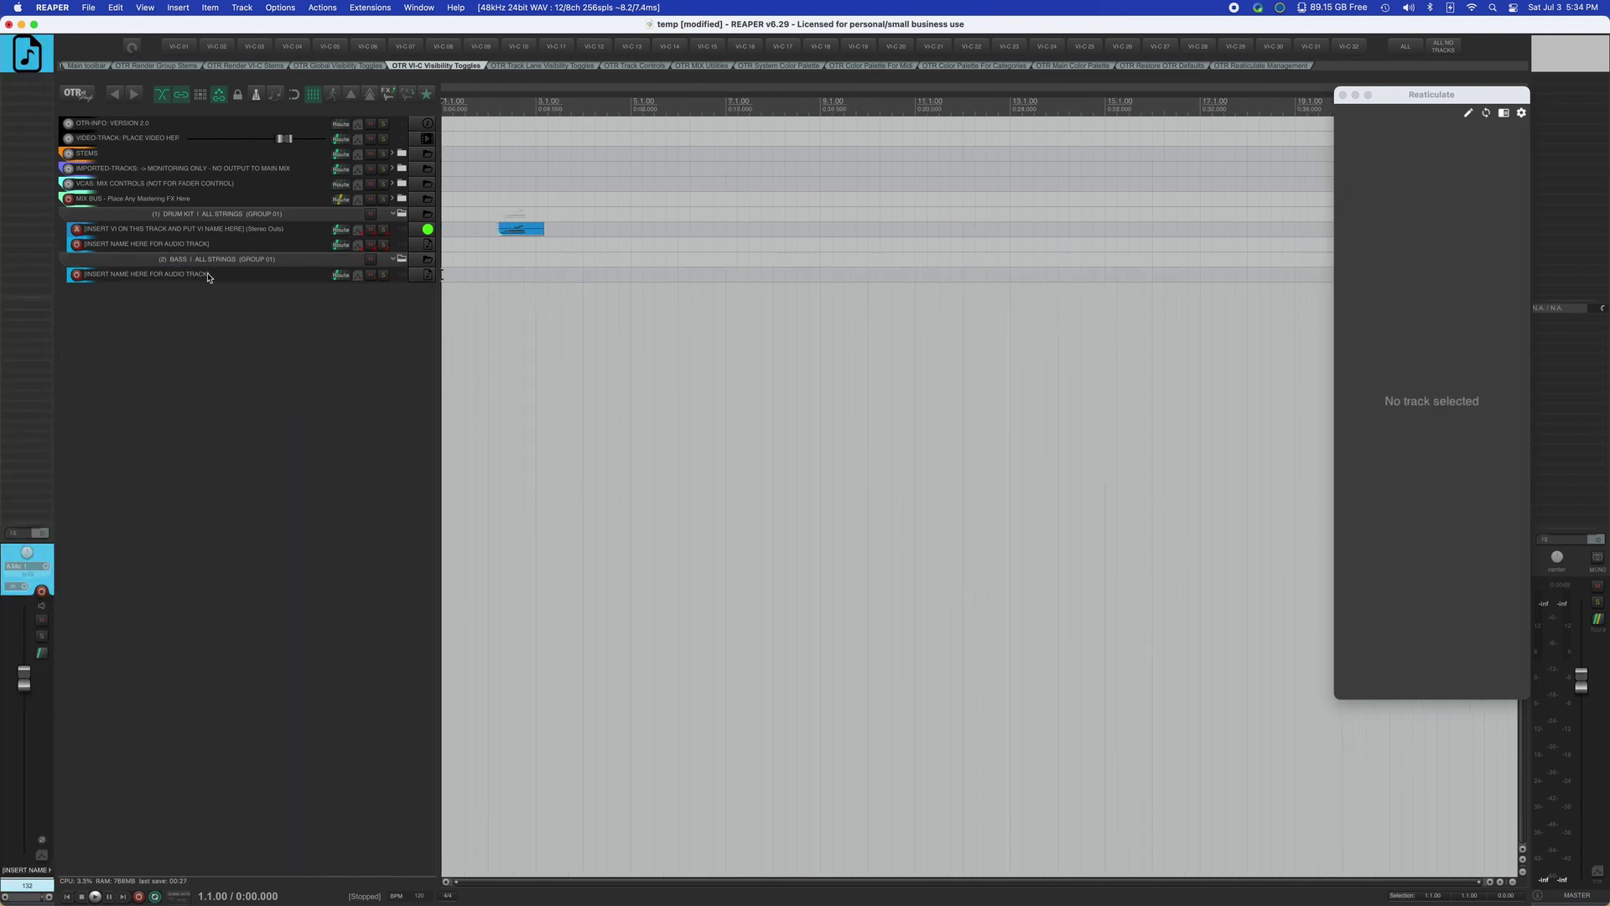
Rename the new audio track to 'Live Bass' and deselect all tracks.
{"action": "double_click", "coordinate": [213, 275]}
{"action": "type", "text": "Live Bass"}
{"action": "key", "text": "Return"}
{"action": "left_click", "coordinate": [206, 298]}
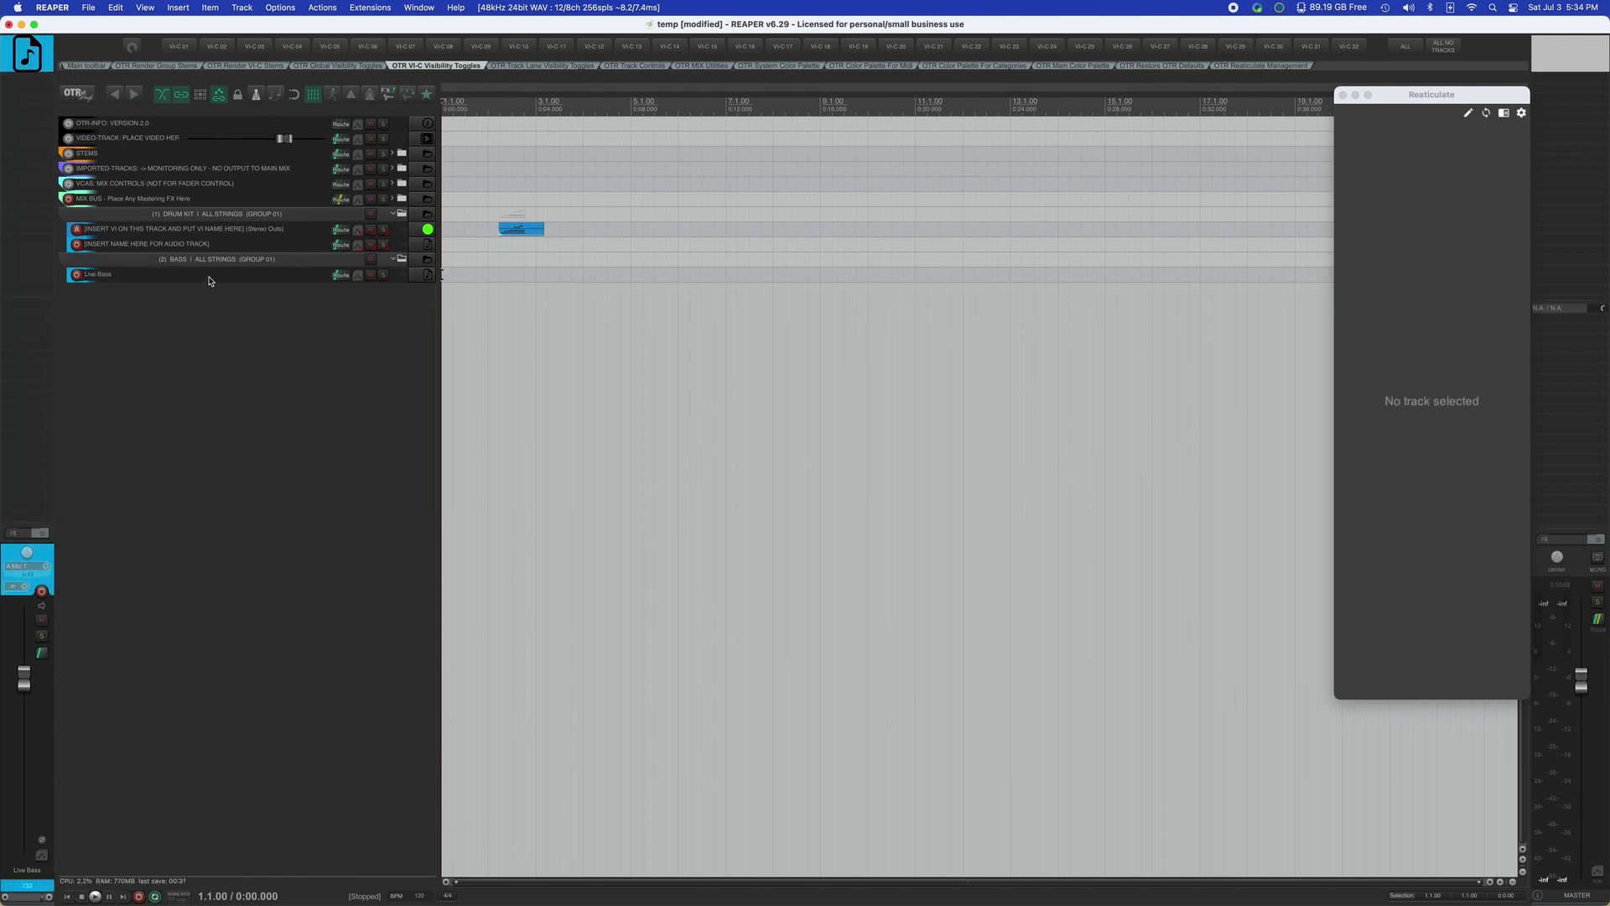
With Live Bass selected, browse Track Controls, Mix Utilities and colour palette toolbars, ending on Restore OTR Defaults.
{"action": "left_click", "coordinate": [209, 280]}
{"action": "left_click", "coordinate": [626, 66]}
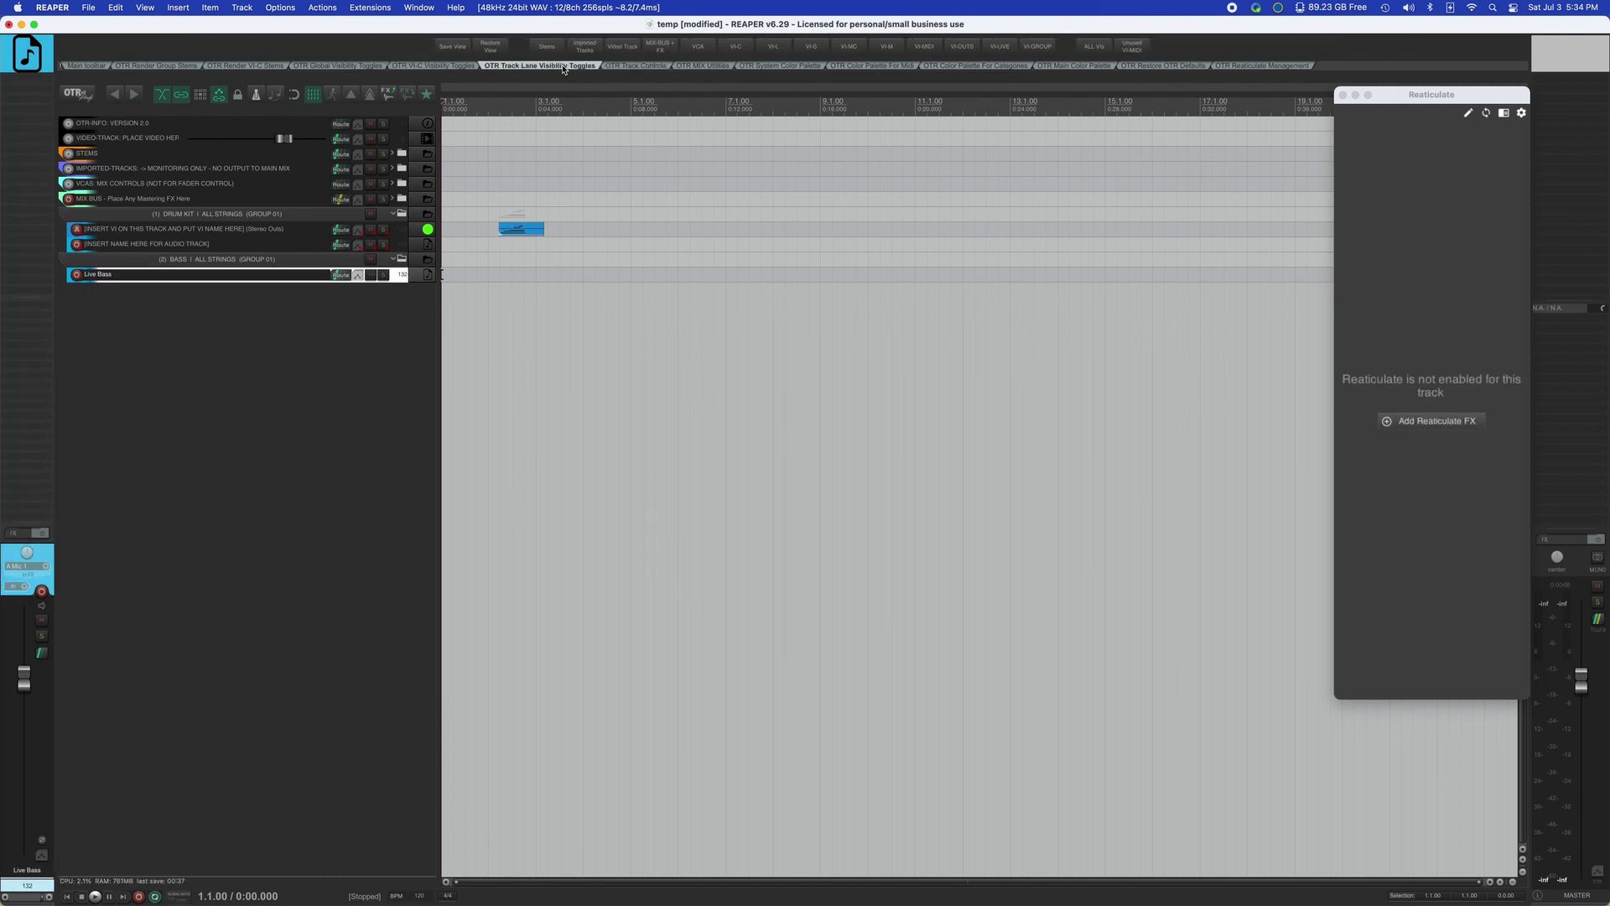
{"action": "left_click", "coordinate": [704, 66]}
{"action": "left_click", "coordinate": [793, 66]}
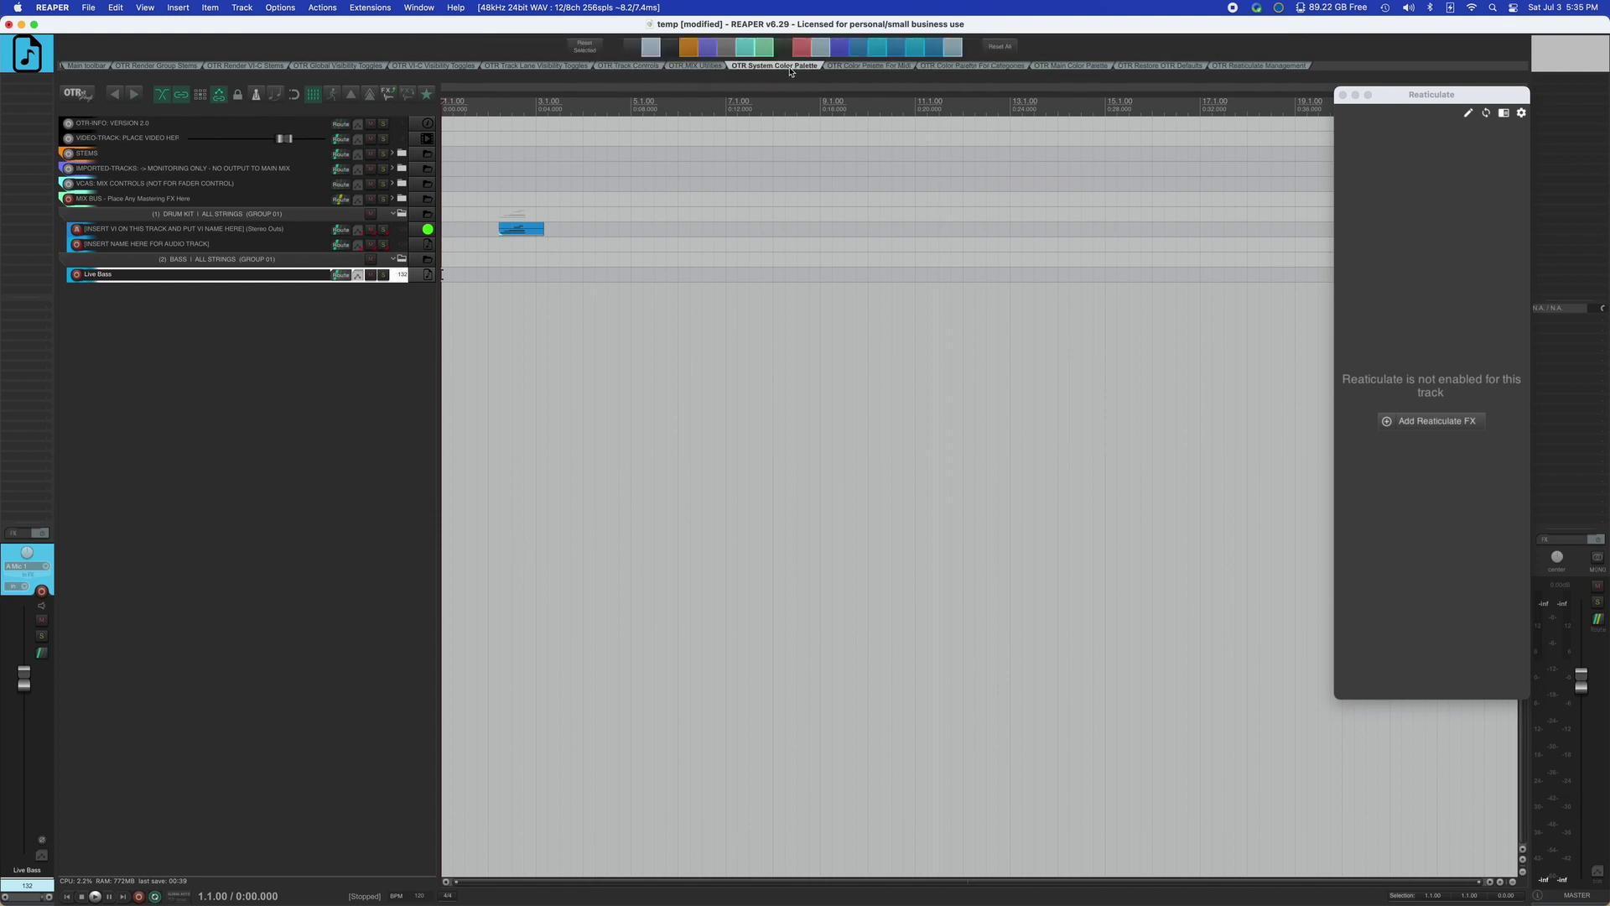
{"action": "left_click", "coordinate": [891, 67]}
{"action": "left_click", "coordinate": [1016, 67]}
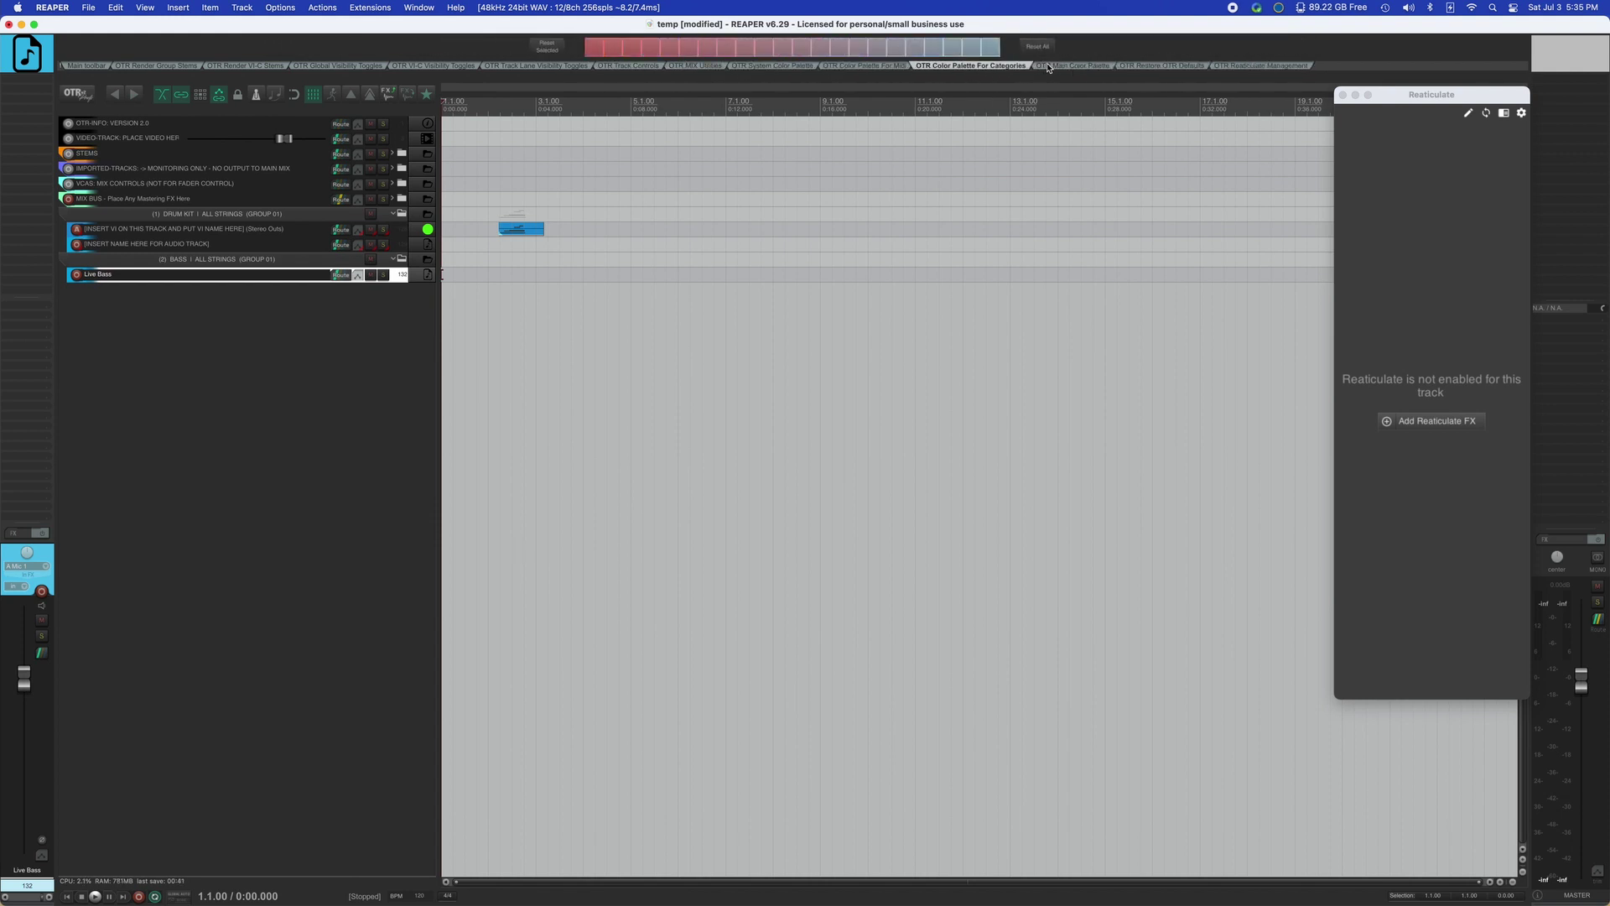
{"action": "left_click", "coordinate": [1049, 67]}
{"action": "left_click", "coordinate": [1142, 67]}
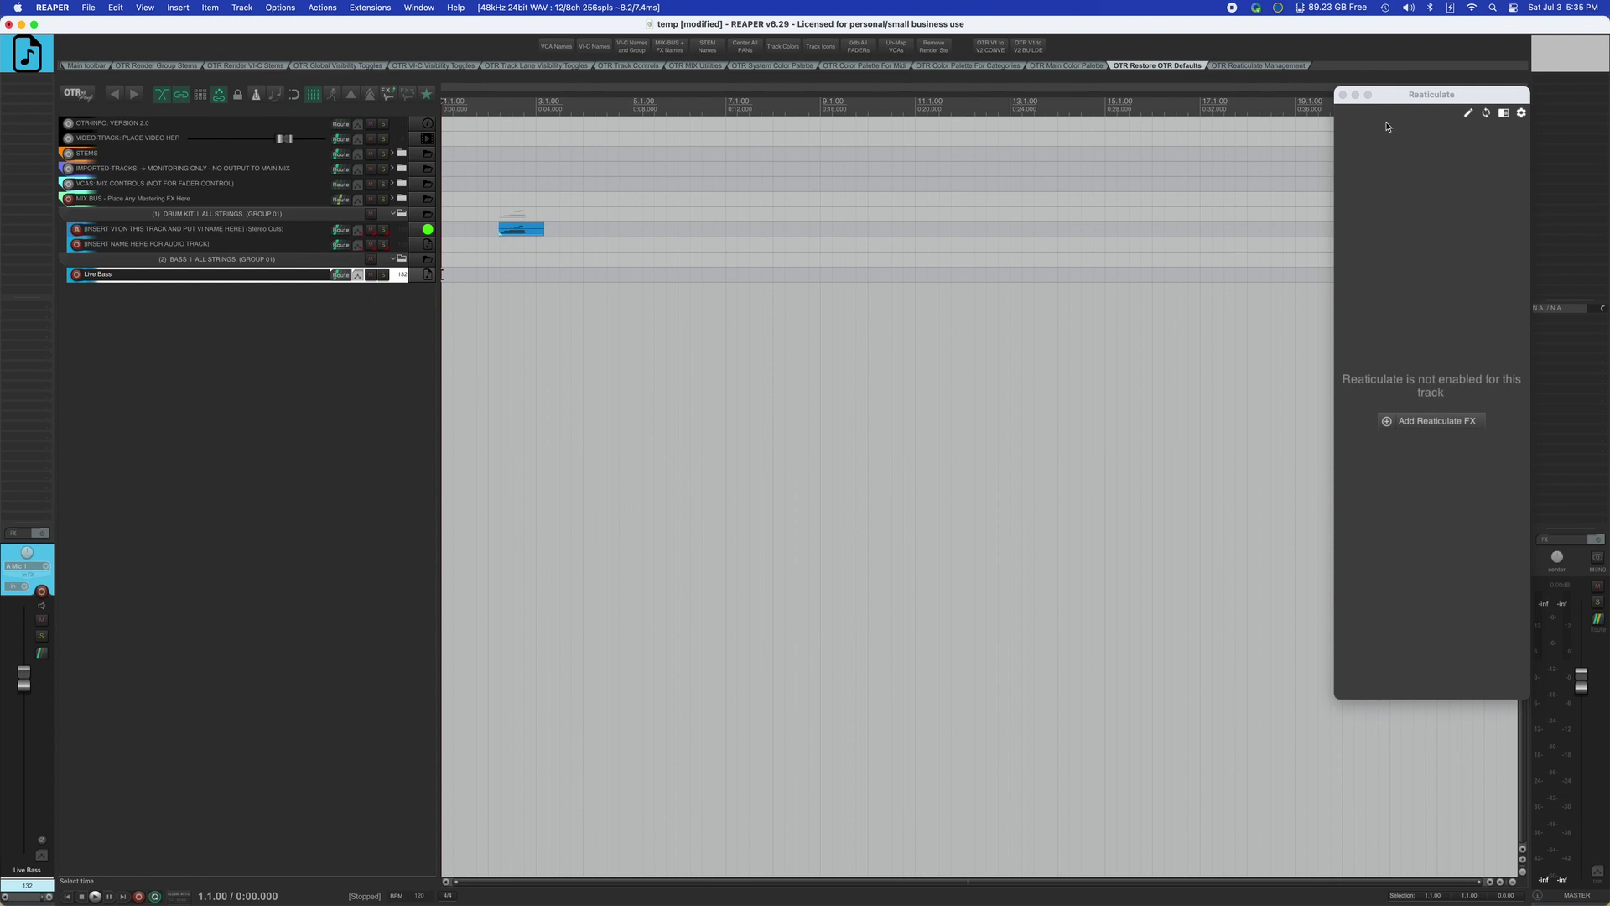
{"action": "left_click", "coordinate": [293, 428]}
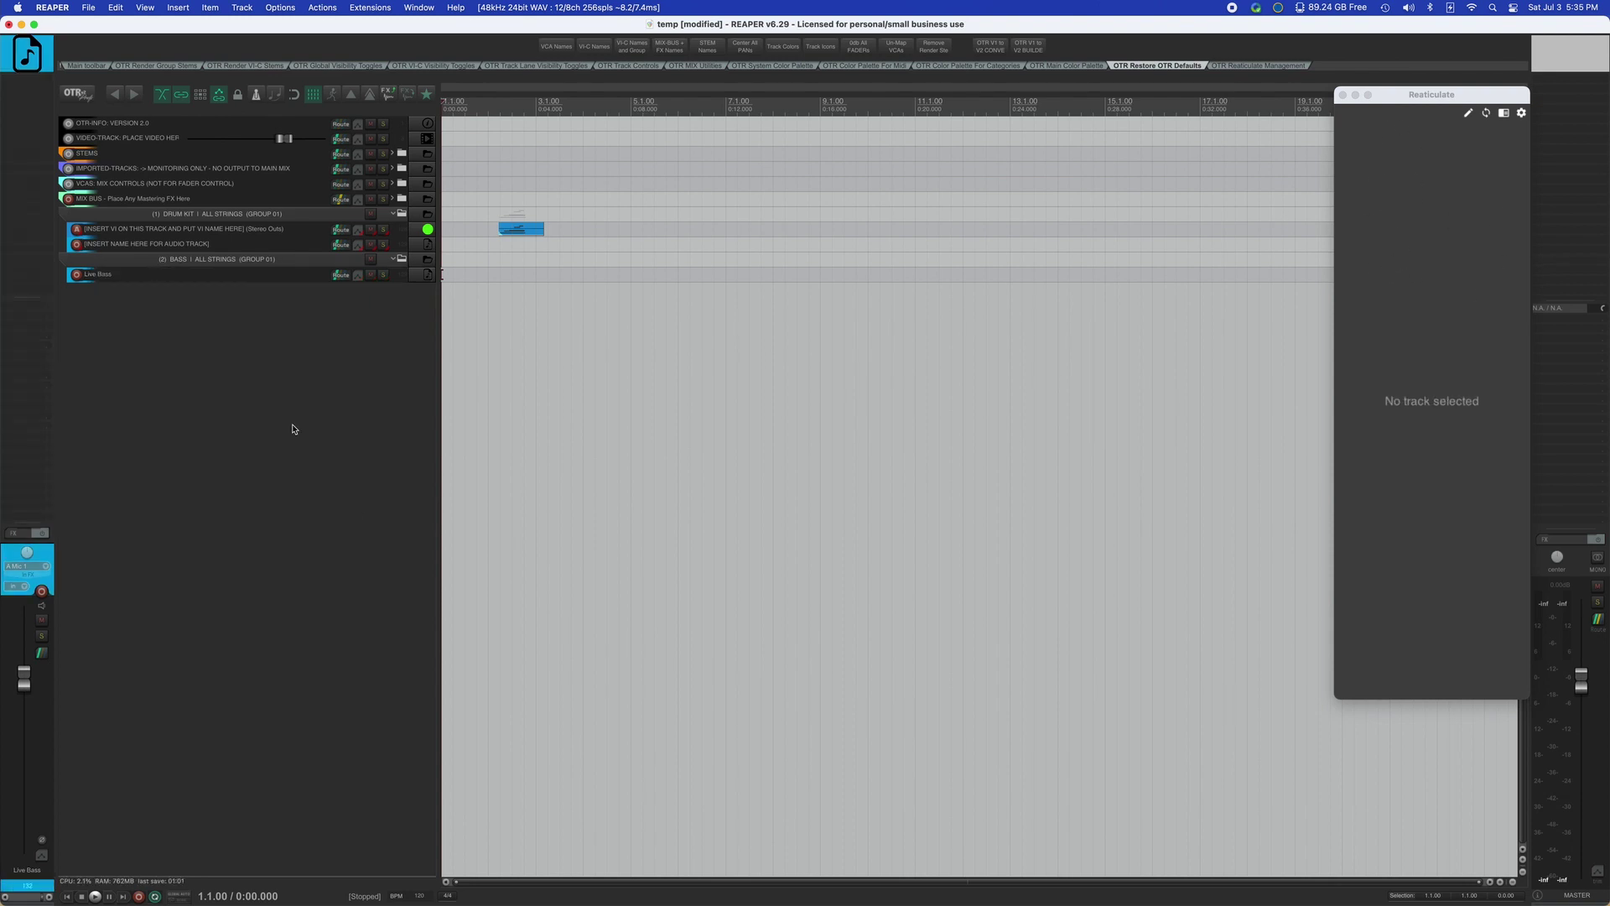